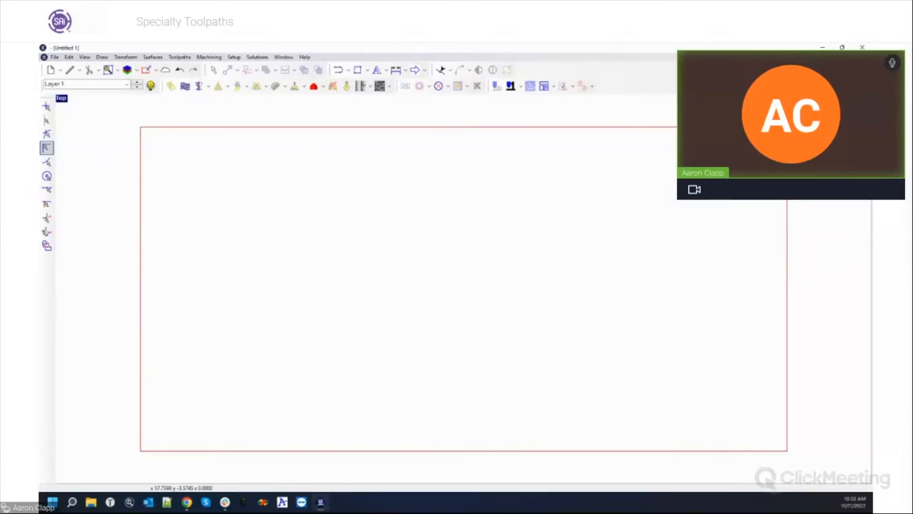
# Browse the Donek Tools website in a maximized browser, then return to the drawing.
pyautogui.click(323, 501)
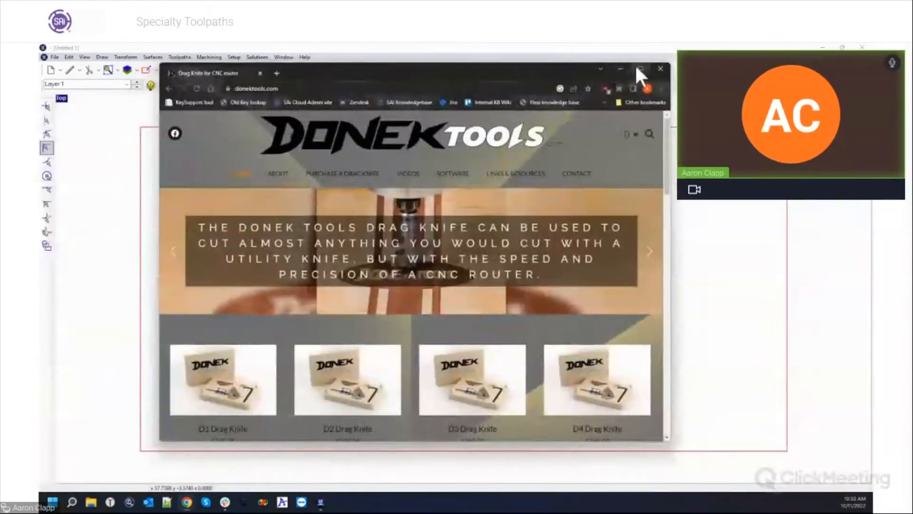
pyautogui.click(622, 83)
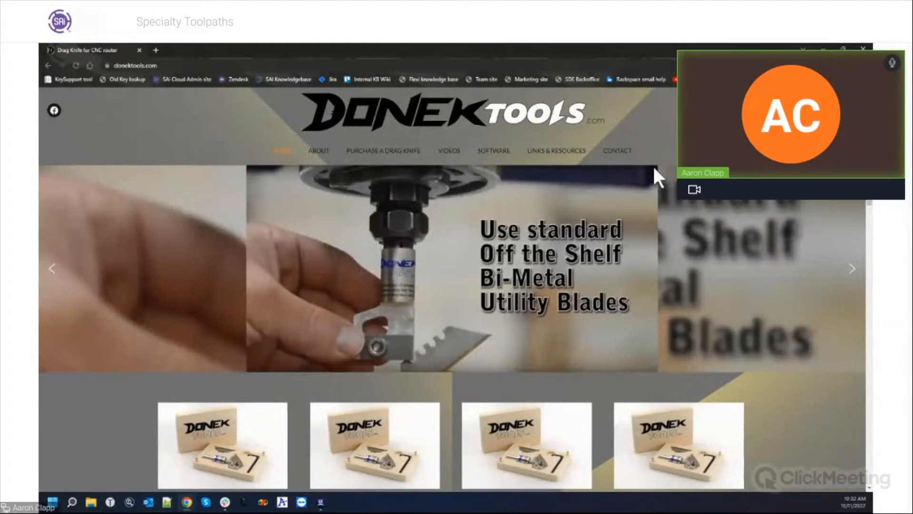
pyautogui.scroll(-2, 582, 243)
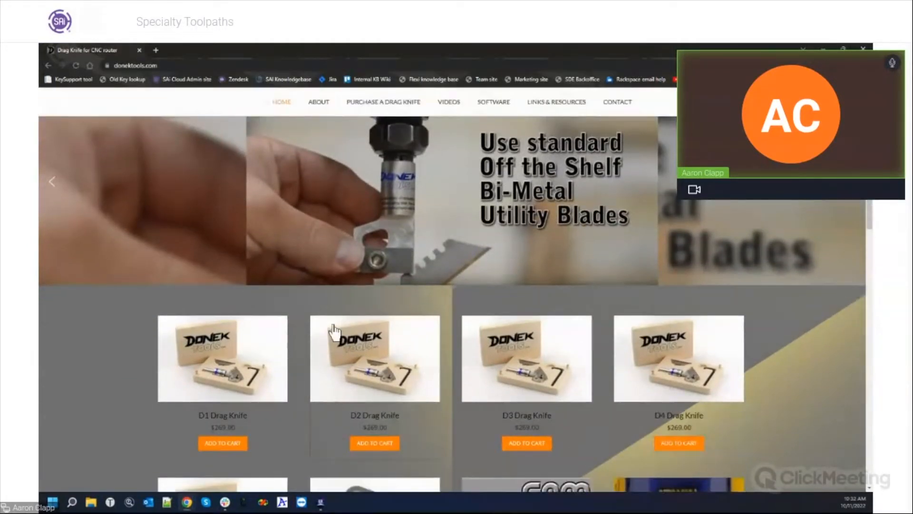
pyautogui.scroll(-1, 336, 333)
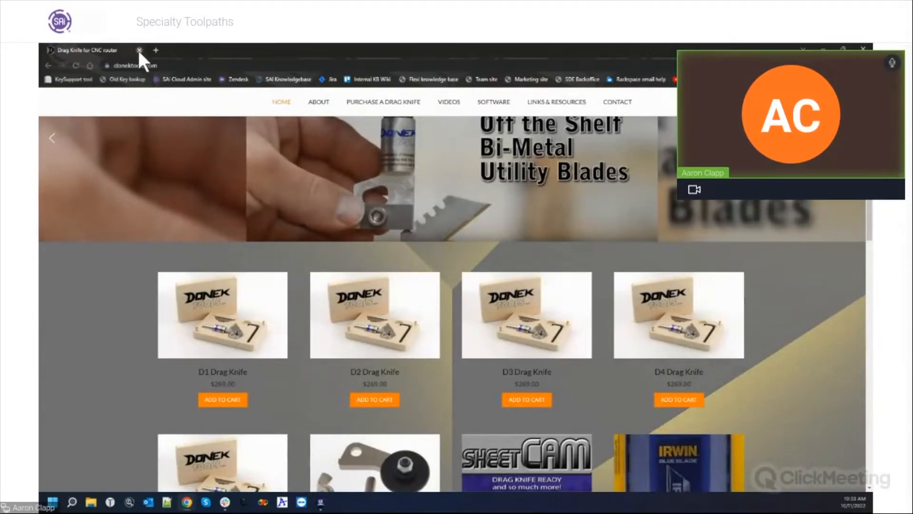
pyautogui.click(139, 49)
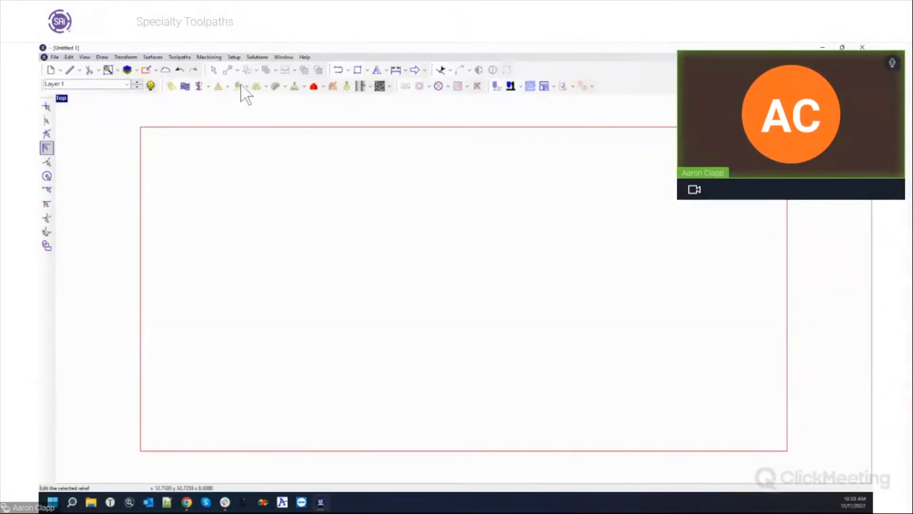
# Add the text 'EnRoute 7', enlarged to about 47.39 by 6.75 near the centre.
pyautogui.click(386, 69)
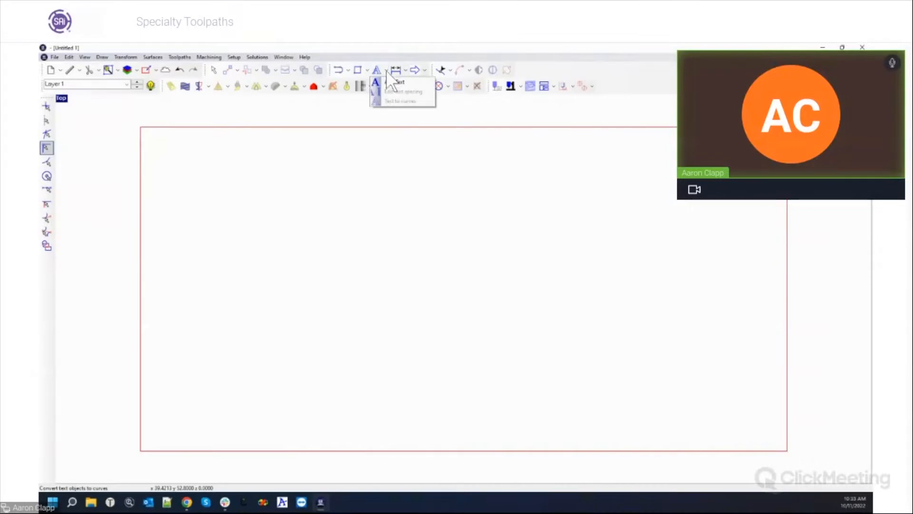
pyautogui.click(393, 83)
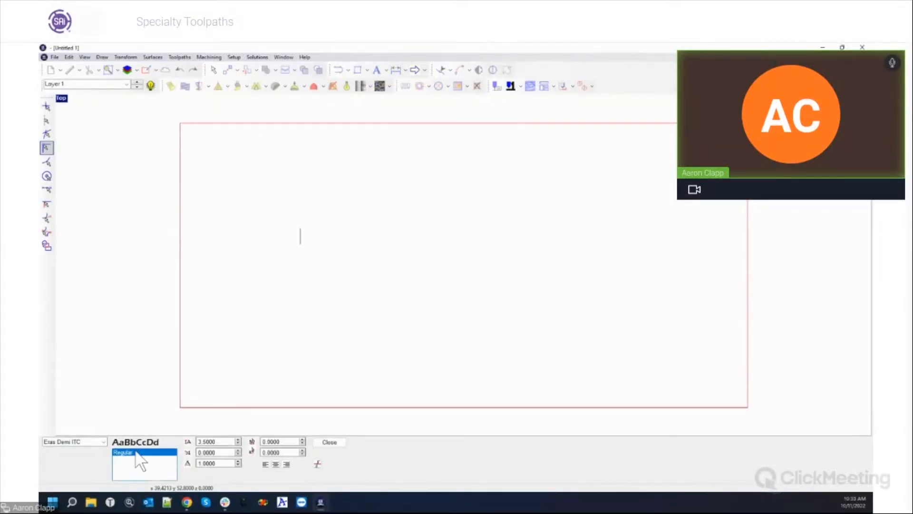
pyautogui.write('EnRo')
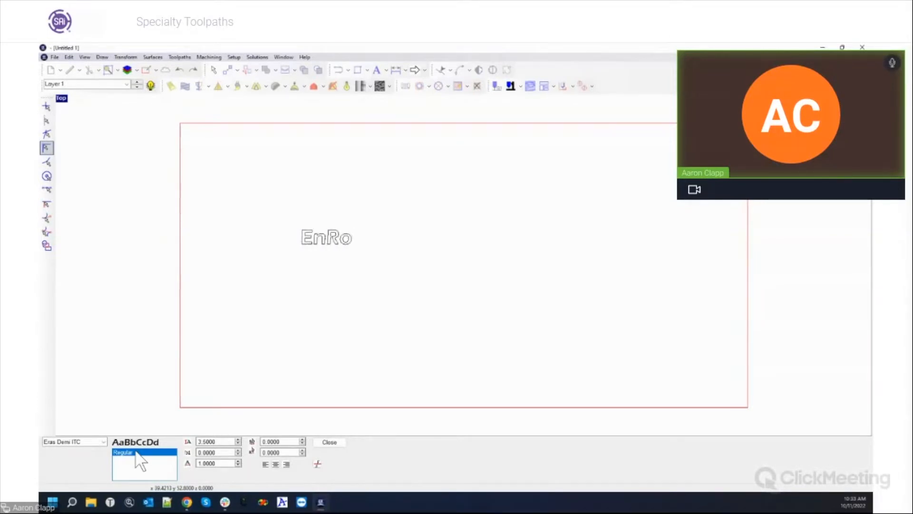
pyautogui.write('ute 7')
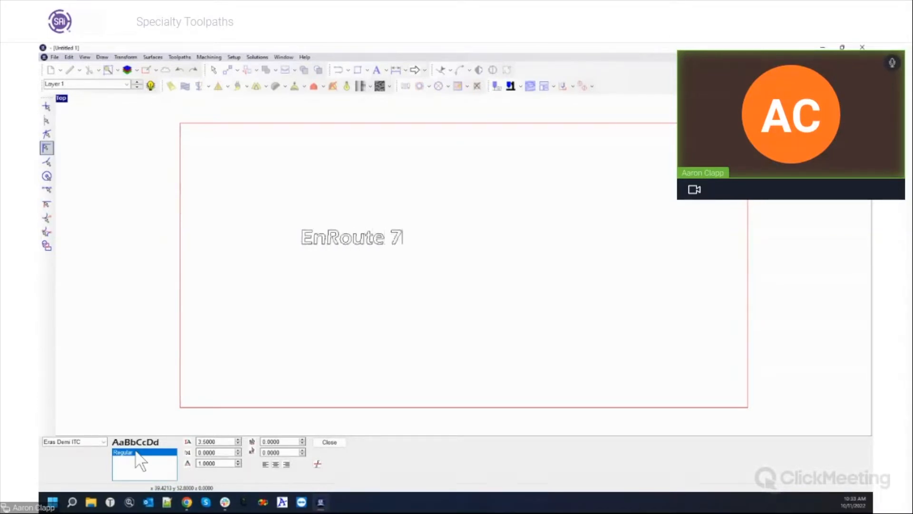
pyautogui.click(333, 442)
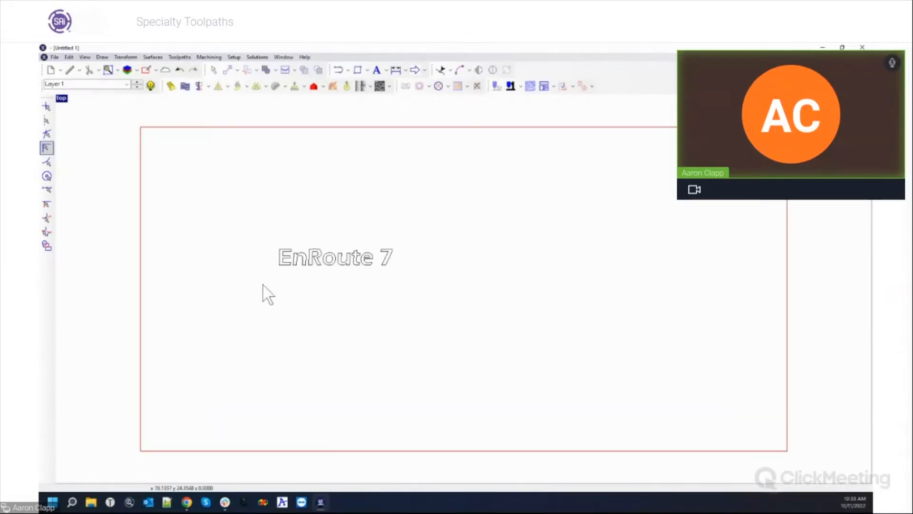
pyautogui.moveTo(392, 269); pyautogui.dragTo(477, 294)
pyautogui.moveTo(440, 271); pyautogui.dragTo(408, 258)
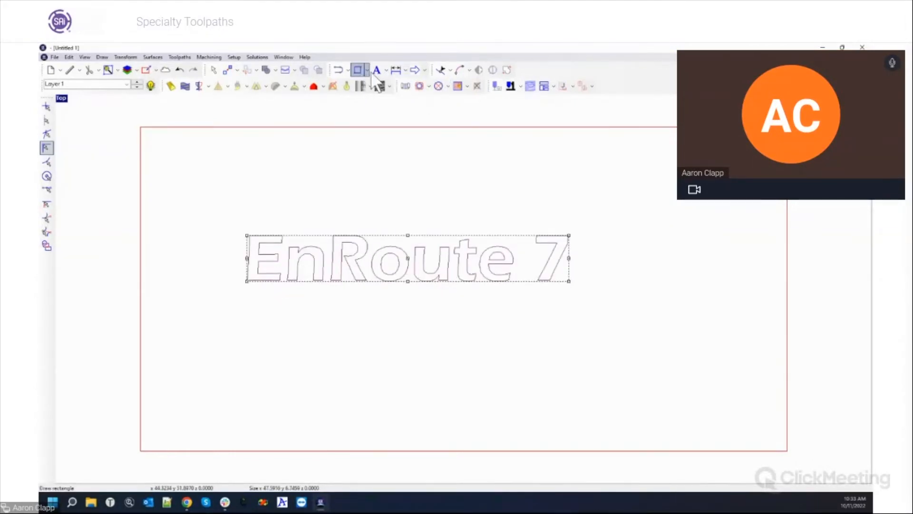
# Convert the EnRoute 7 text to curves and select the resulting outlines.
pyautogui.click(386, 70)
pyautogui.click(394, 100)
pyautogui.click(419, 182)
pyautogui.click(410, 266)
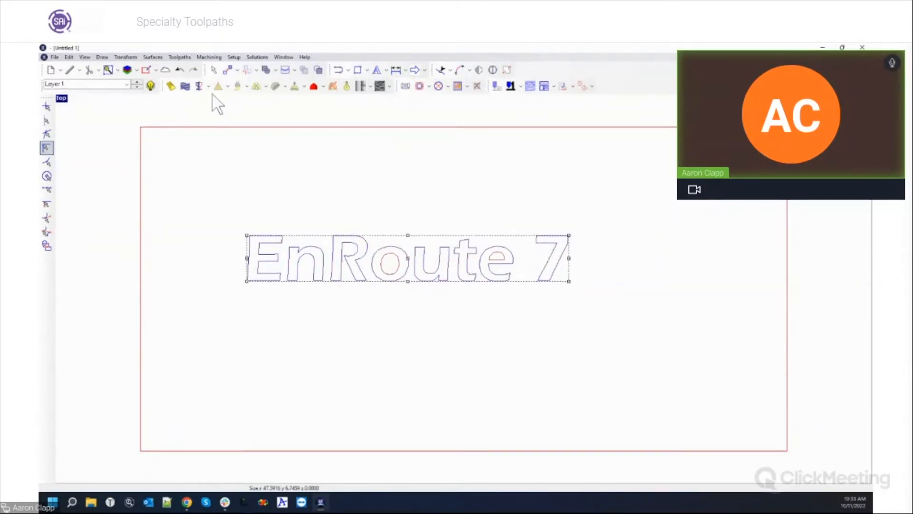
pyautogui.click(235, 57)
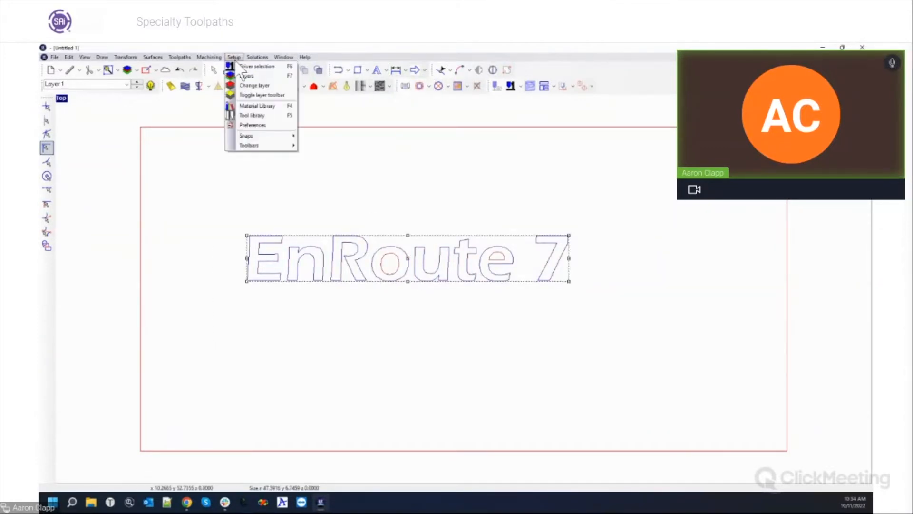
# Sort the tool library by Type, scroll down to the knives and begin a new tool.
pyautogui.click(250, 116)
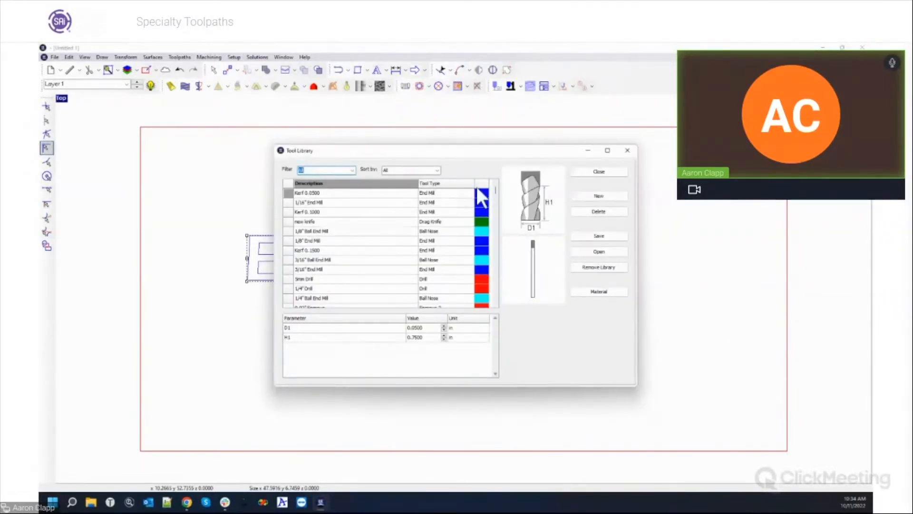
pyautogui.click(436, 170)
pyautogui.click(415, 186)
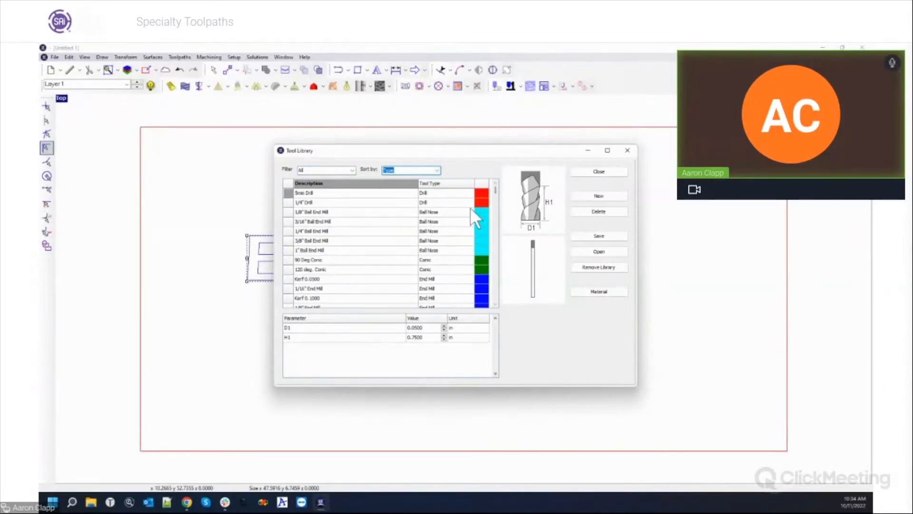
pyautogui.scroll(-17, 470, 209)
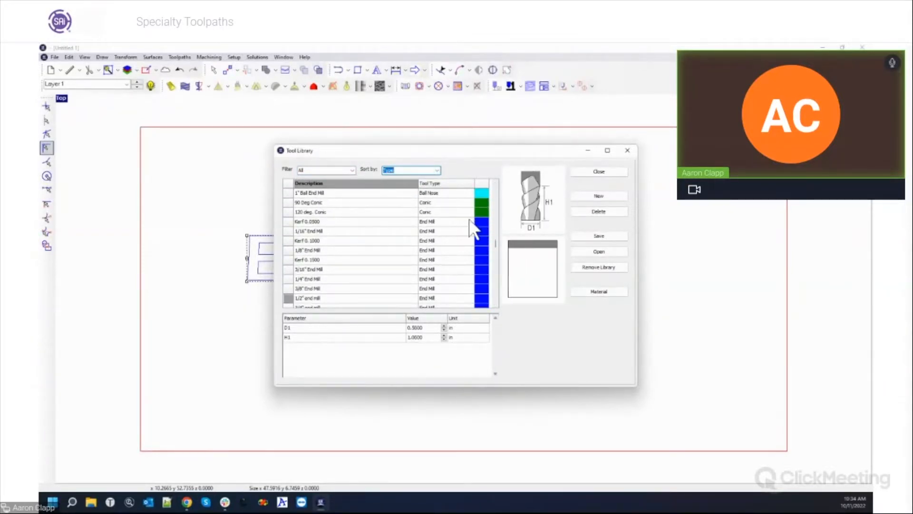
pyautogui.scroll(-6, 470, 220)
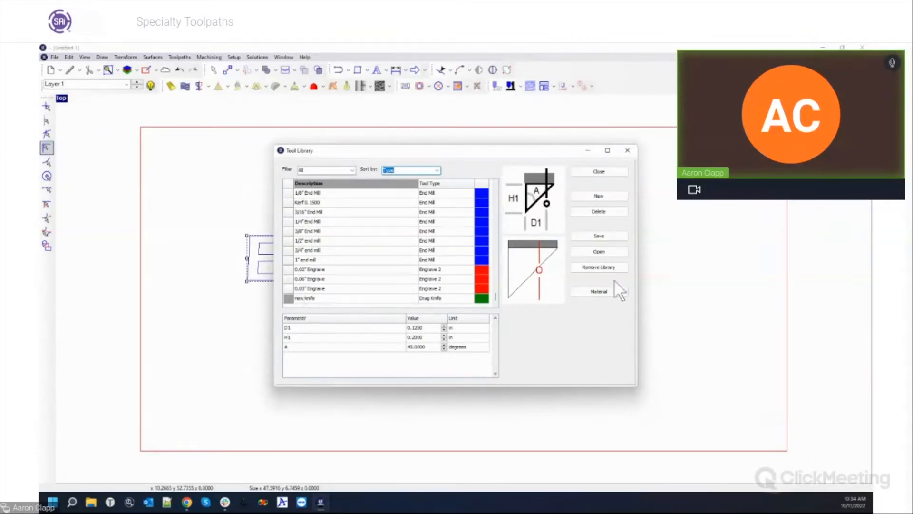
pyautogui.click(591, 196)
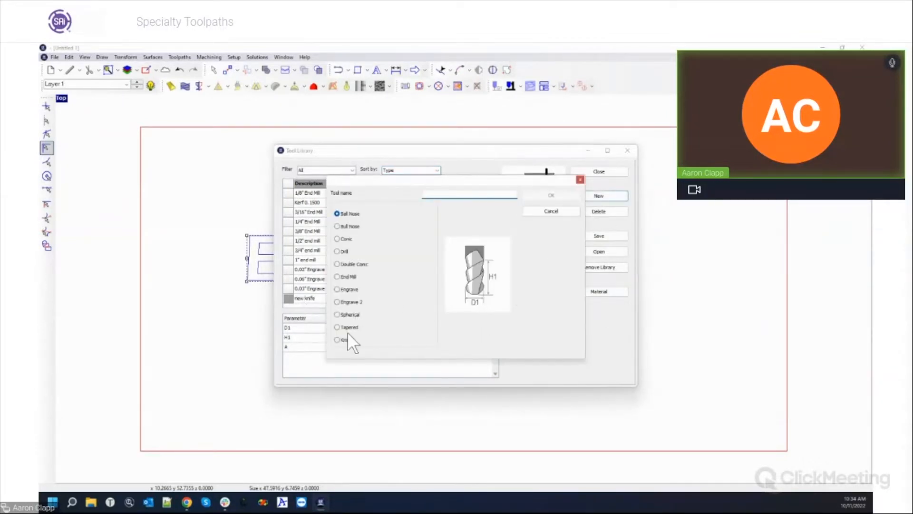
# Pick Knife as the tool type, then cancel back to the existing 'new knife' drag knife.
pyautogui.click(337, 340)
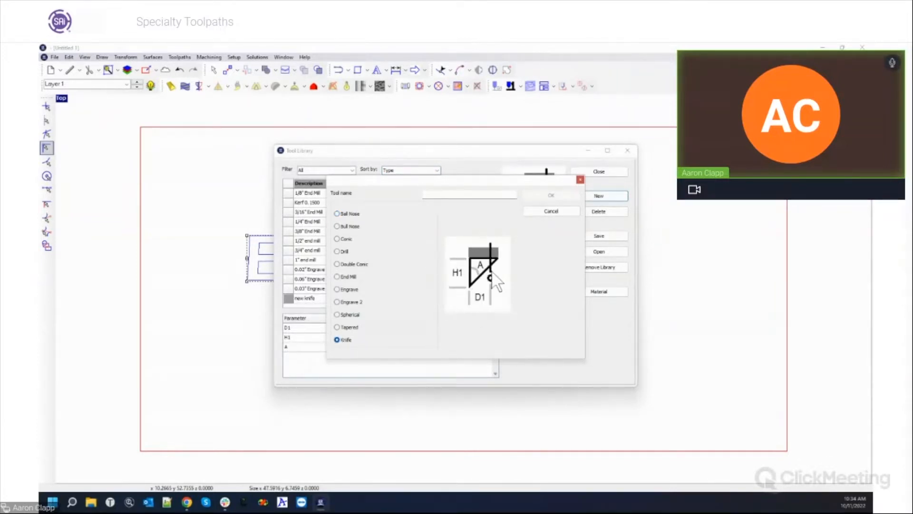
pyautogui.click(542, 212)
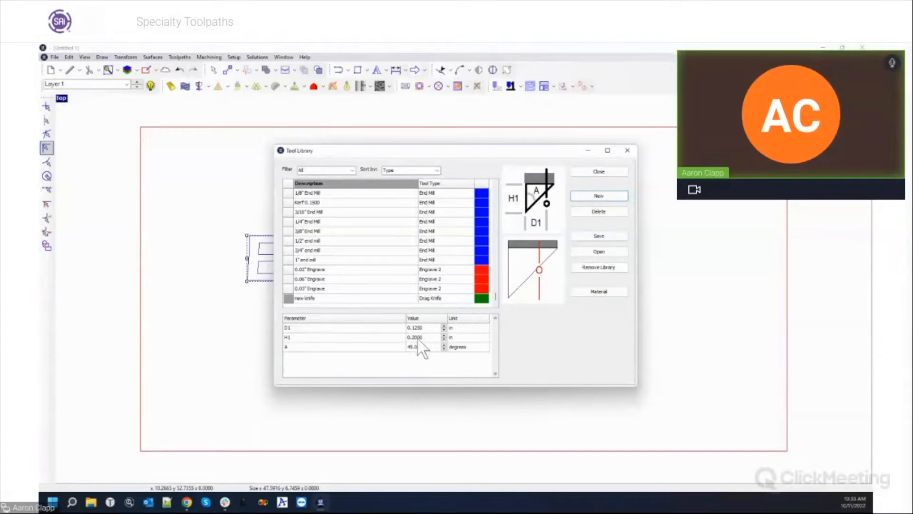
# Leave the new knife's D1 at 0.125, close the Tool Library and deselect the text.
pyautogui.click(443, 329)
pyautogui.click(444, 325)
pyautogui.click(602, 170)
pyautogui.click(640, 387)
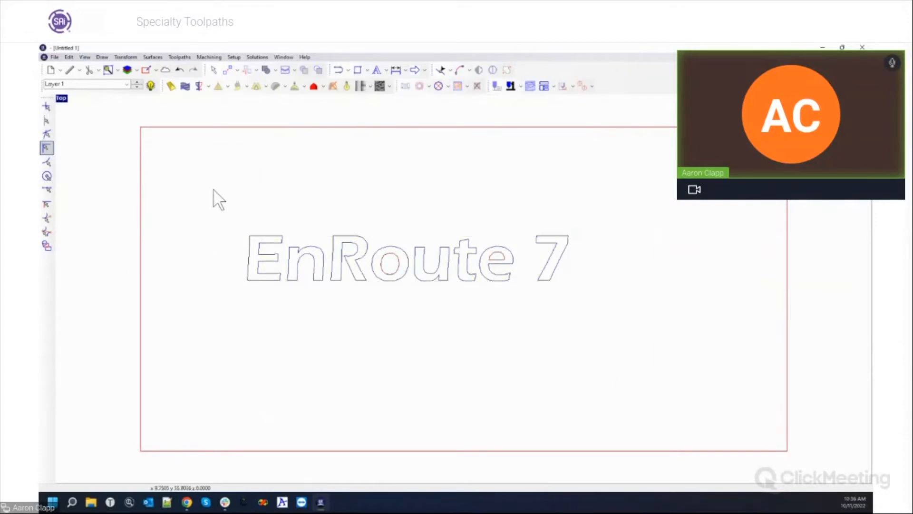
# Apply a drag knife toolpath using 'new knife' at 0.125 depth to the whole EnRoute 7 text.
pyautogui.moveTo(224, 174); pyautogui.dragTo(600, 327)
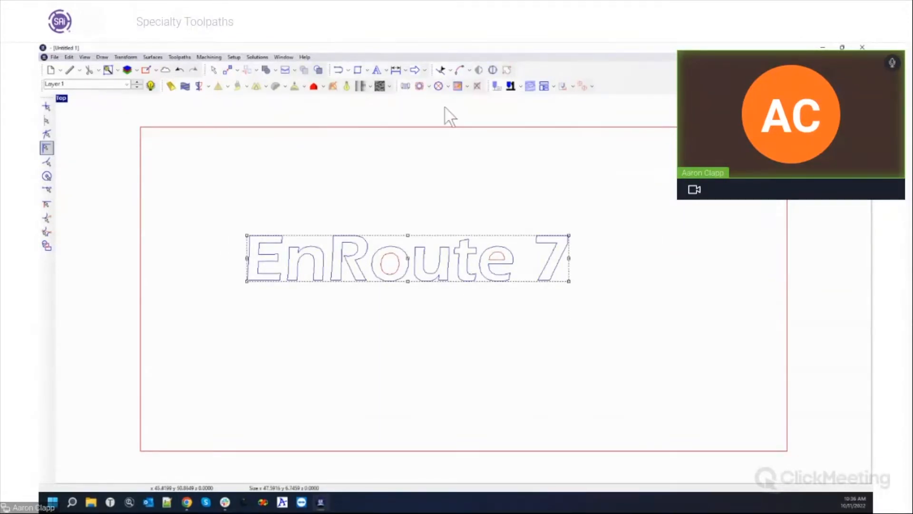
pyautogui.click(428, 86)
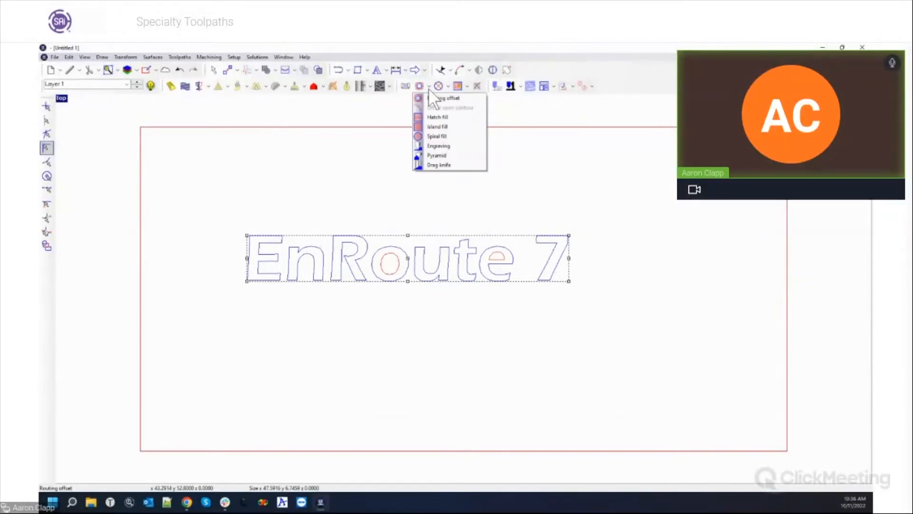
pyautogui.click(433, 164)
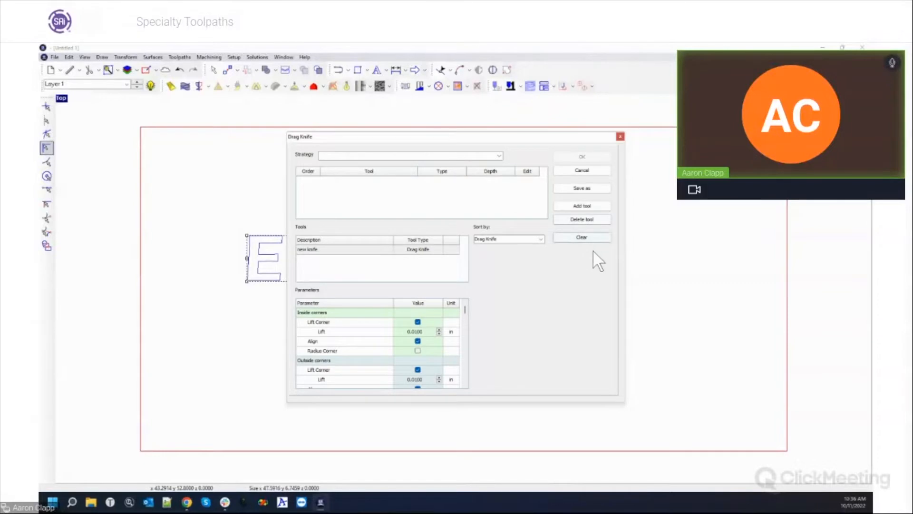
pyautogui.doubleClick(321, 249)
pyautogui.click(494, 180)
pyautogui.write('.125')
pyautogui.press('Return')
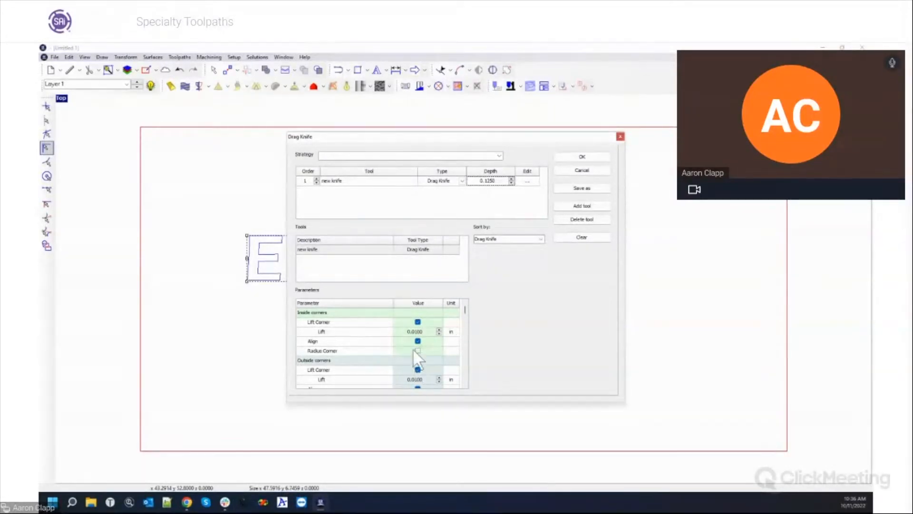
pyautogui.moveTo(466, 307); pyautogui.dragTo(461, 343)
pyautogui.scroll(-1, 457, 346)
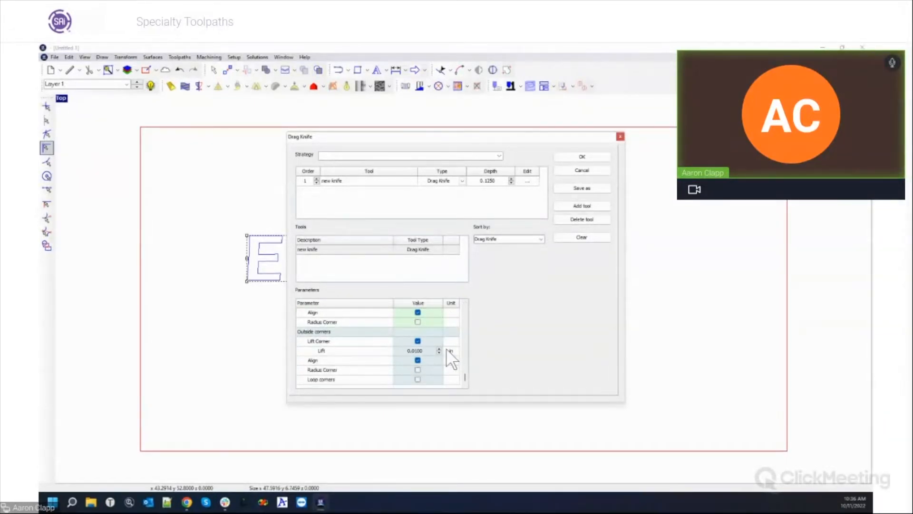
pyautogui.click(574, 155)
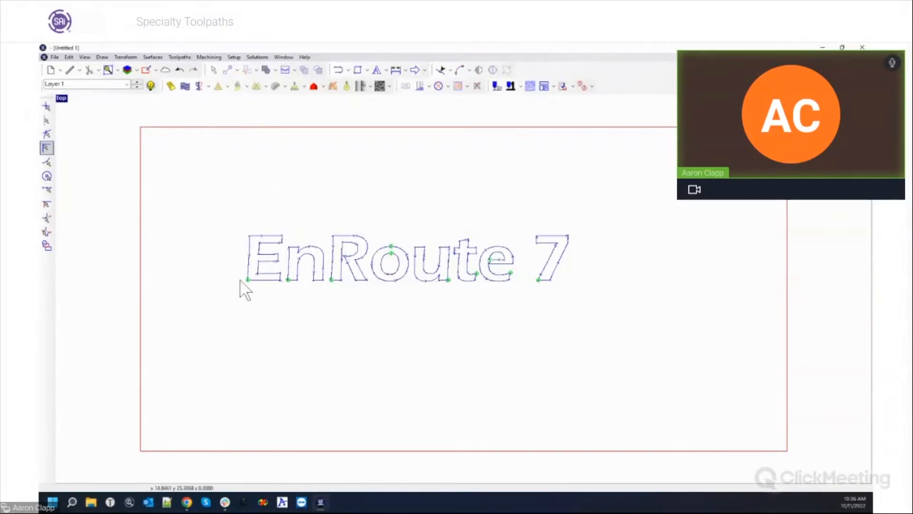
# Zoom in on the bottom of the E and n to see the toolpath's corner arcs.
pyautogui.scroll(5, 242, 284)
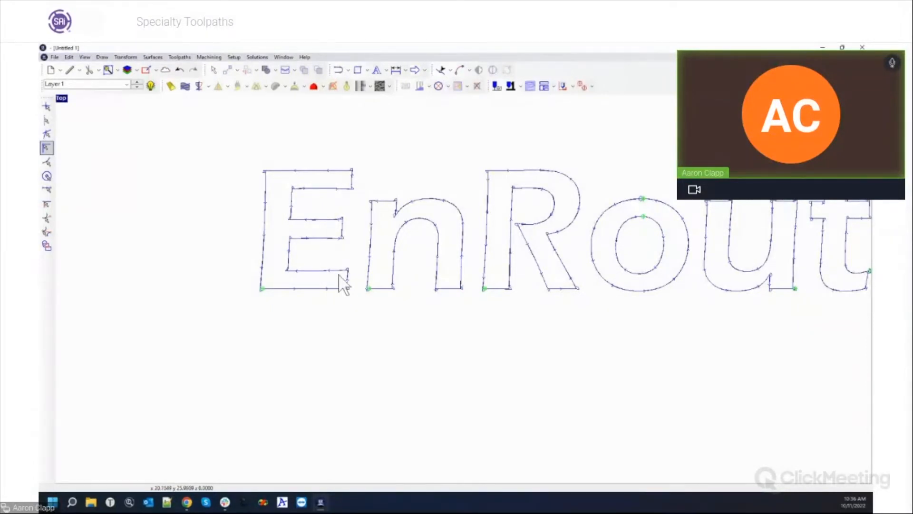
pyautogui.scroll(2, 355, 293)
pyautogui.scroll(4, 360, 294)
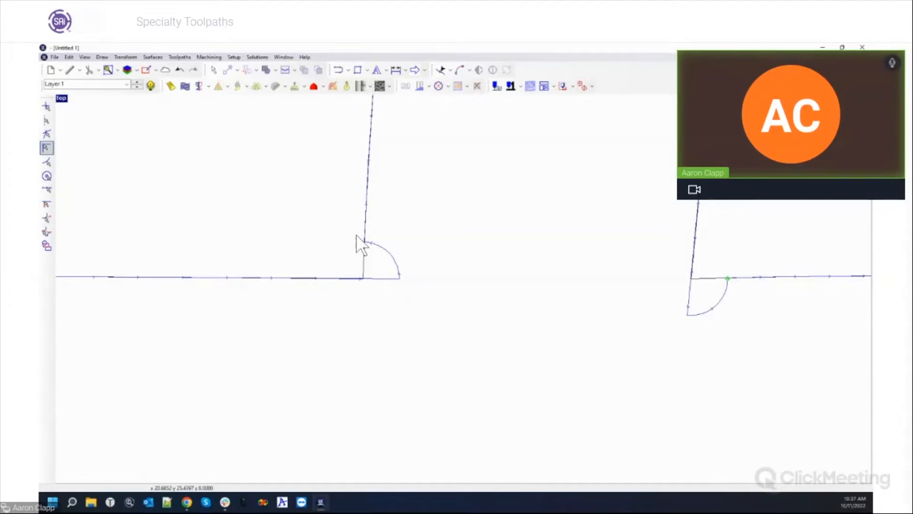
# Zoom around the letter corners to inspect the toolpath's swivel arcs, then select the text outline.
pyautogui.scroll(-5, 397, 248)
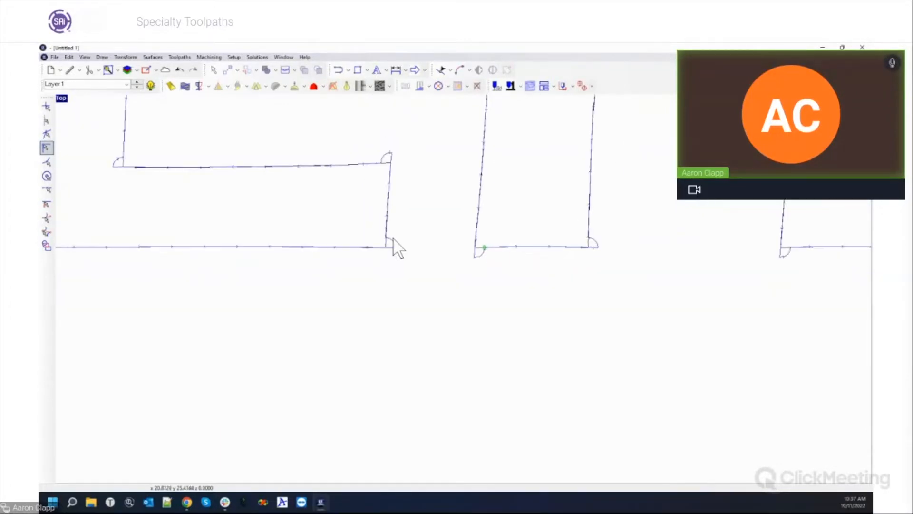
pyautogui.scroll(-5, 448, 279)
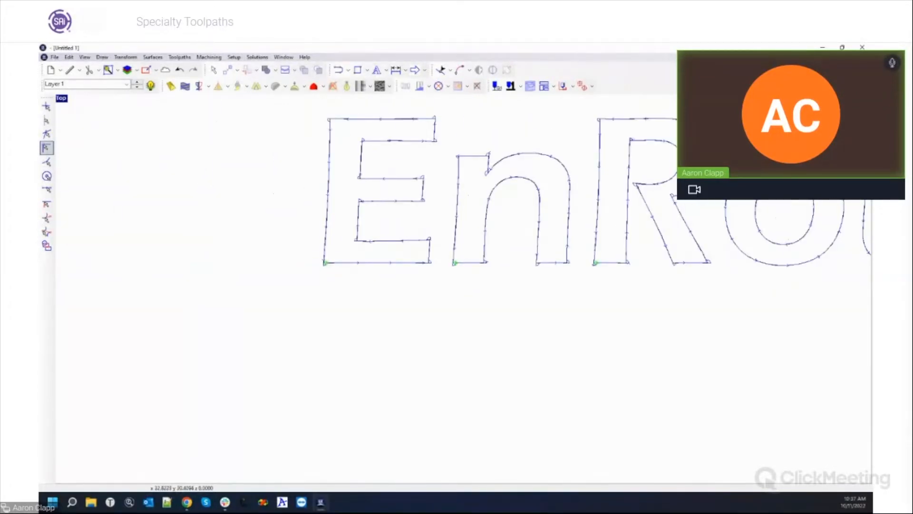
pyautogui.scroll(6, 661, 210)
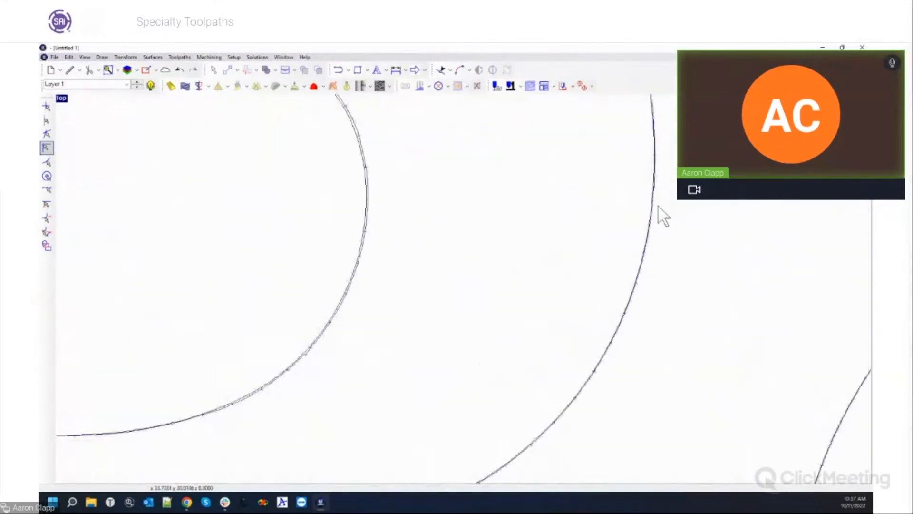
pyautogui.scroll(-4, 656, 208)
pyautogui.scroll(5, 509, 349)
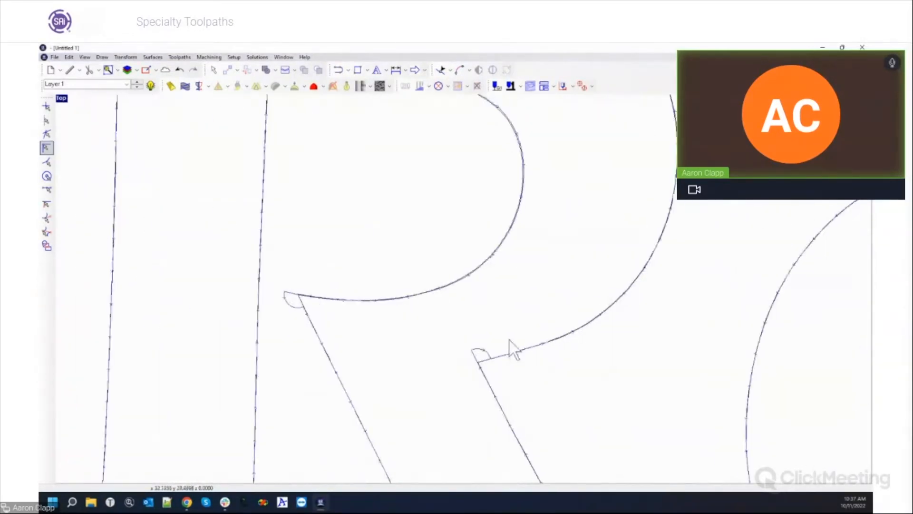
pyautogui.scroll(4, 542, 380)
pyautogui.scroll(-3, 475, 461)
pyautogui.scroll(2, 428, 468)
pyautogui.scroll(4, 399, 461)
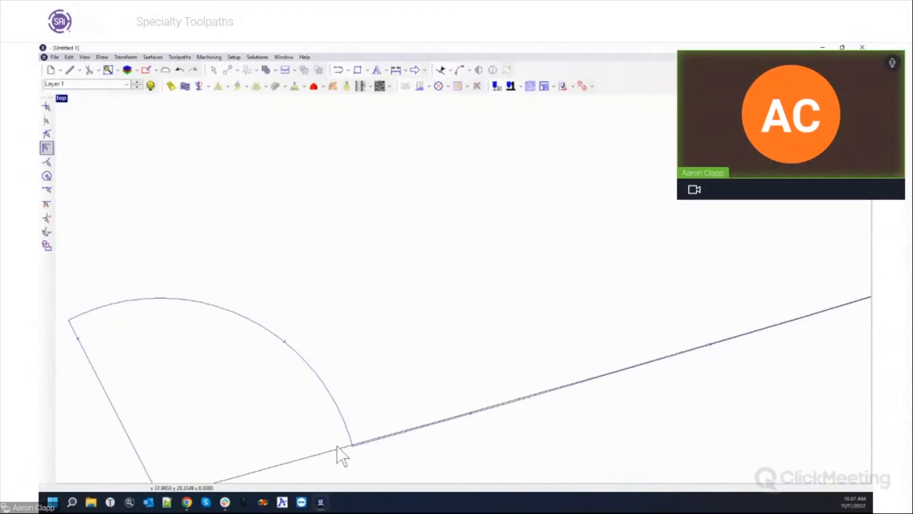
pyautogui.scroll(-4, 546, 388)
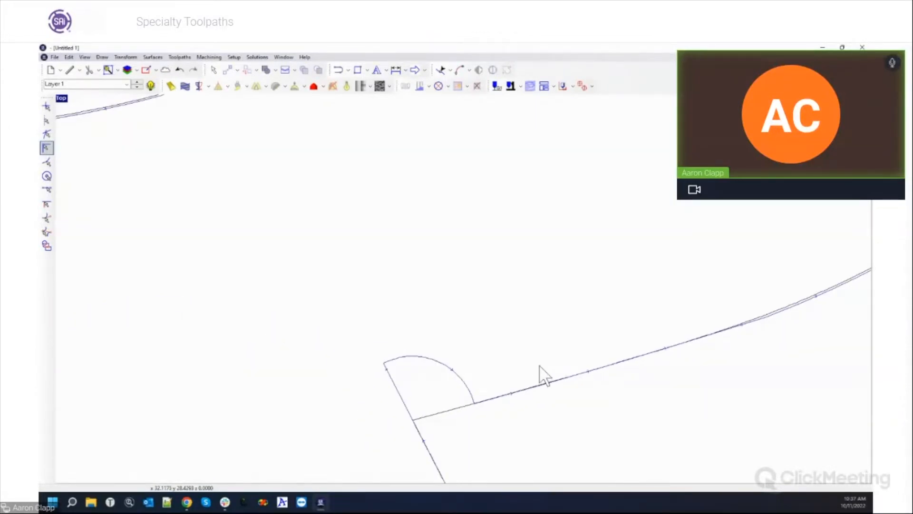
pyautogui.scroll(-4, 581, 367)
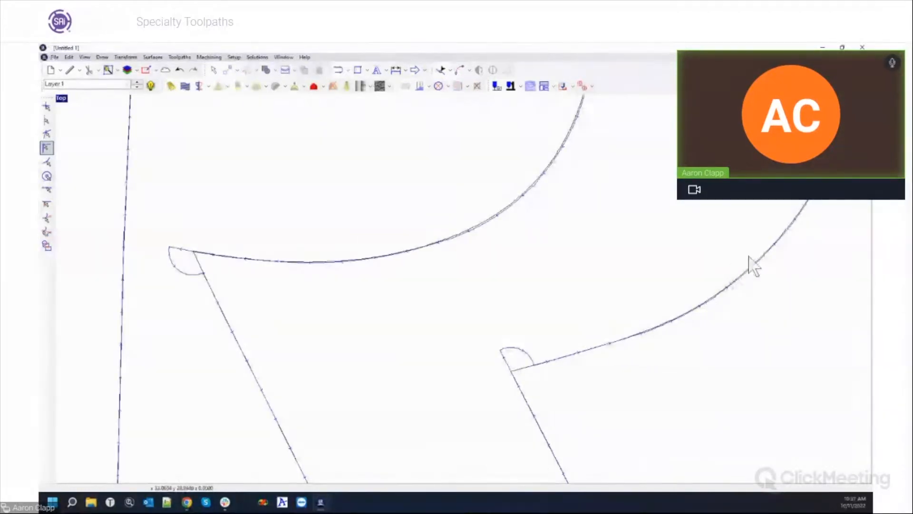
pyautogui.scroll(5, 746, 235)
pyautogui.scroll(2, 813, 206)
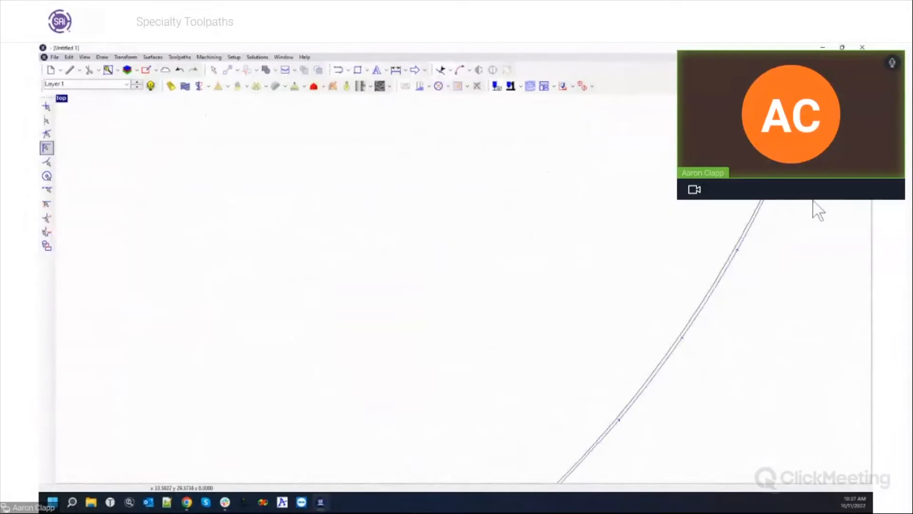
pyautogui.scroll(2, 713, 328)
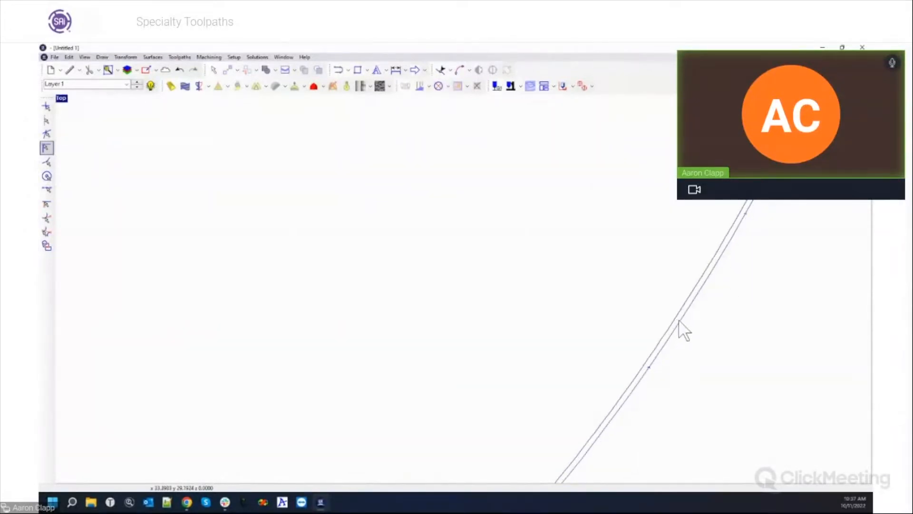
pyautogui.scroll(-4, 684, 329)
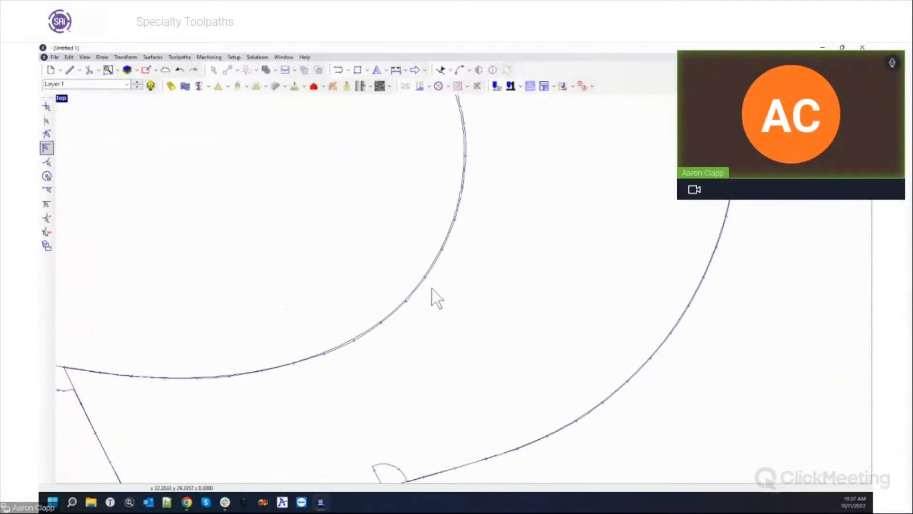
pyautogui.scroll(5, 464, 473)
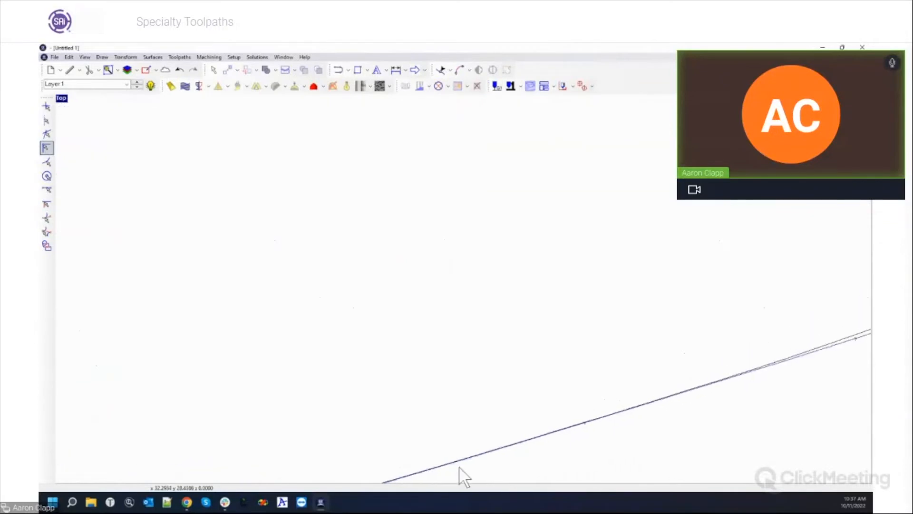
pyautogui.scroll(-3, 450, 440)
pyautogui.scroll(-1, 450, 441)
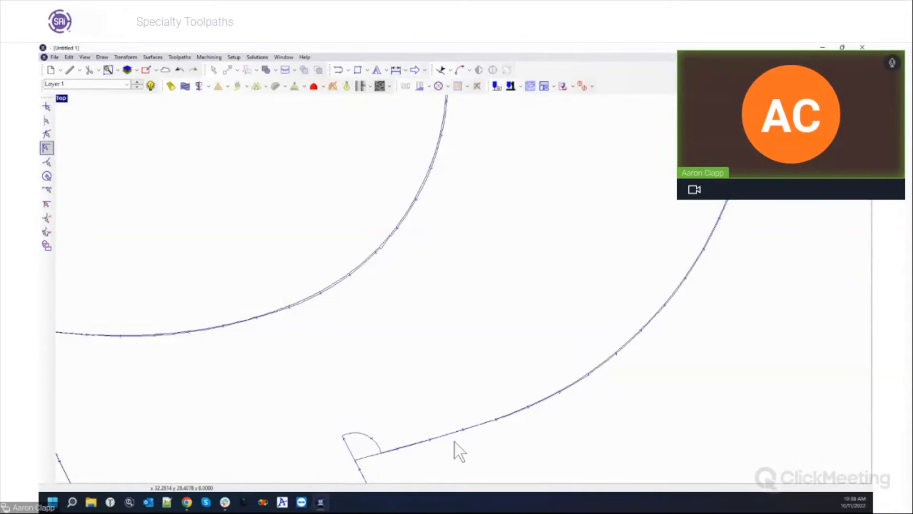
pyautogui.scroll(-4, 641, 336)
pyautogui.scroll(3, 641, 335)
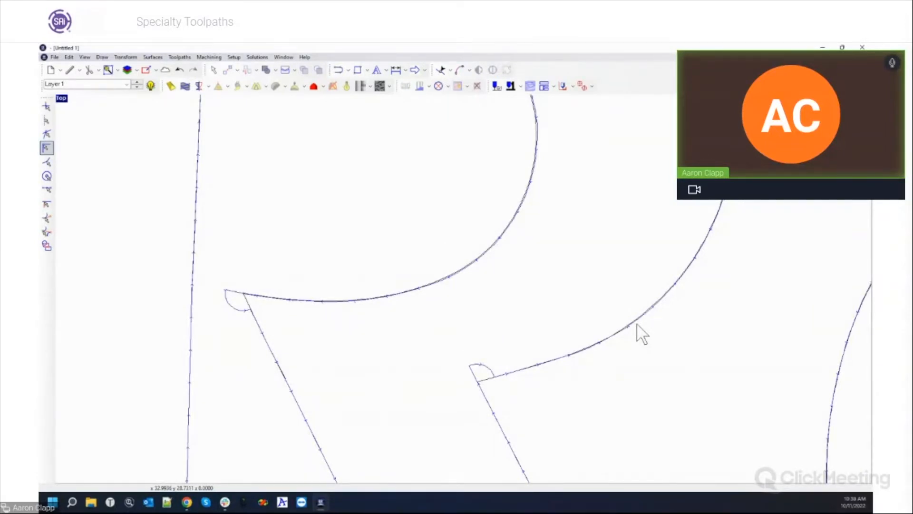
pyautogui.scroll(-3, 641, 336)
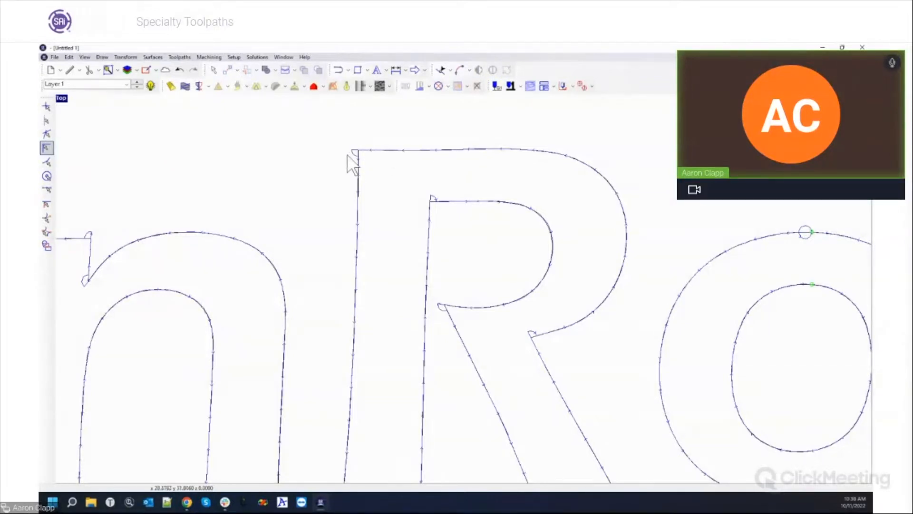
pyautogui.scroll(2, 583, 333)
pyautogui.scroll(5, 581, 311)
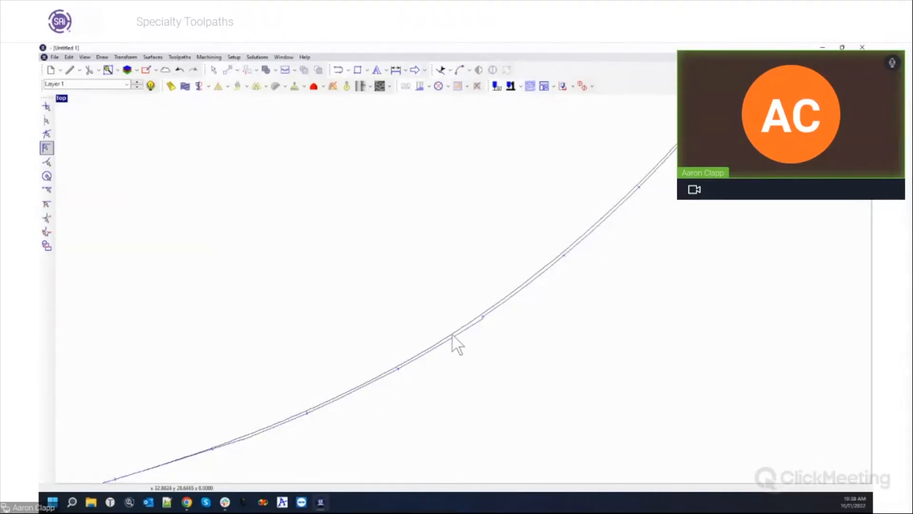
pyautogui.scroll(-5, 532, 367)
pyautogui.scroll(-3, 486, 309)
pyautogui.scroll(-3, 453, 297)
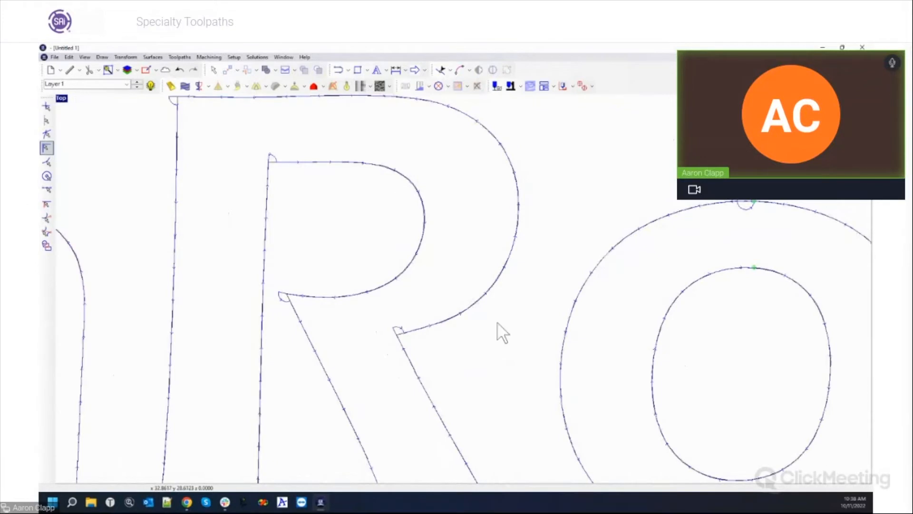
pyautogui.scroll(-4, 351, 337)
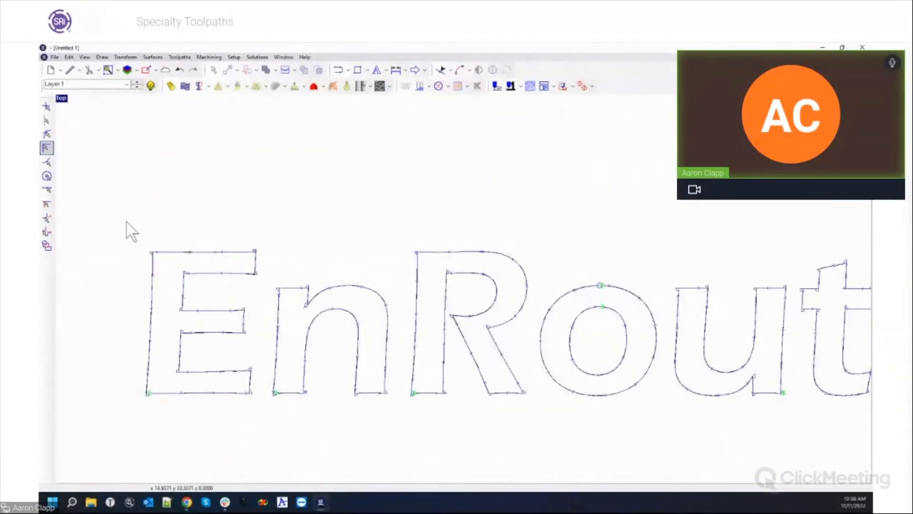
pyautogui.scroll(-5, 127, 222)
pyautogui.click(339, 256)
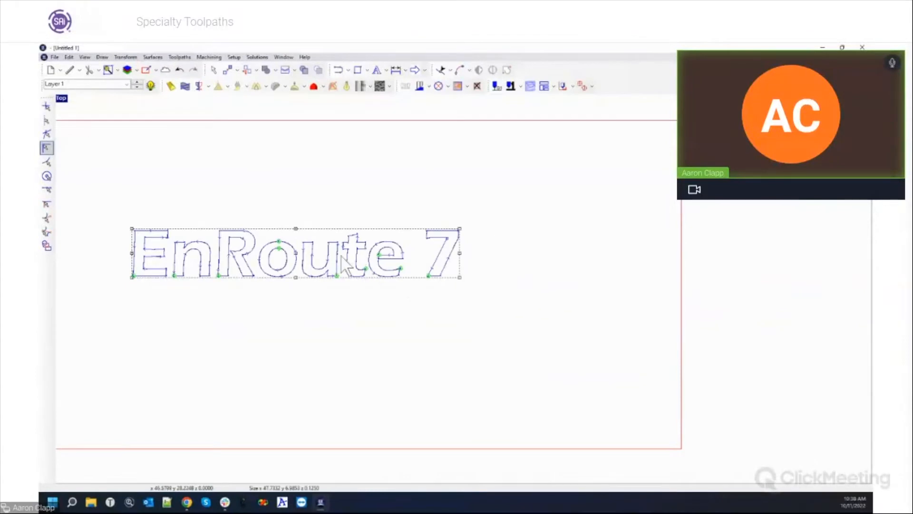
# Edit the drag knife toolpath to use Radius Corner on inside corners, check the u, then select all.
pyautogui.rightClick(337, 254)
pyautogui.click(365, 423)
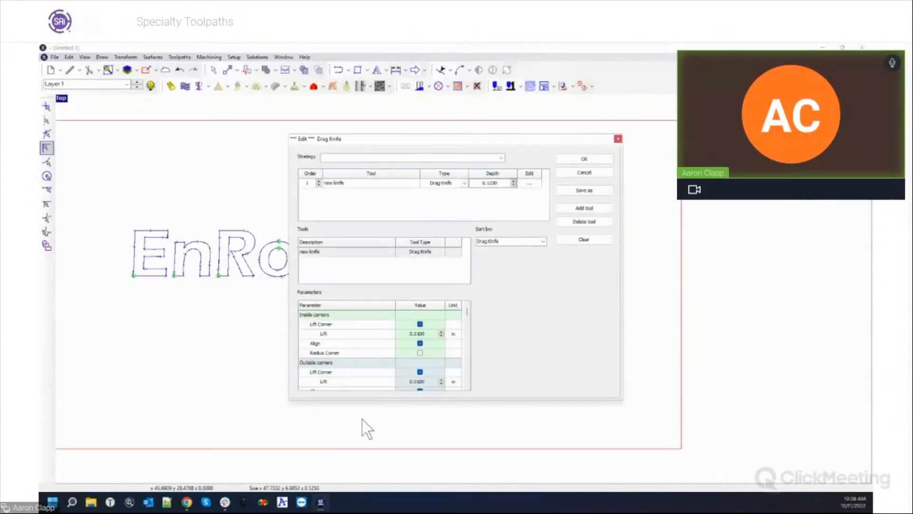
pyautogui.click(419, 352)
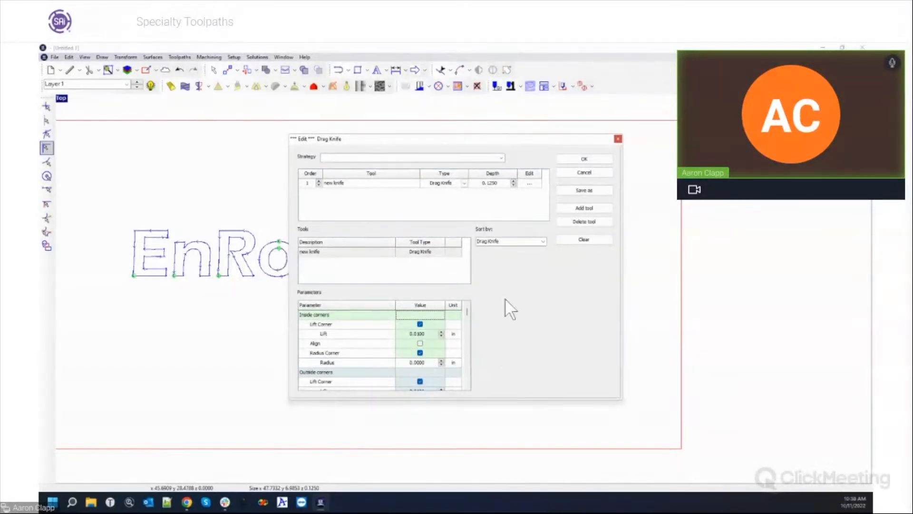
pyautogui.click(569, 160)
pyautogui.scroll(5, 311, 280)
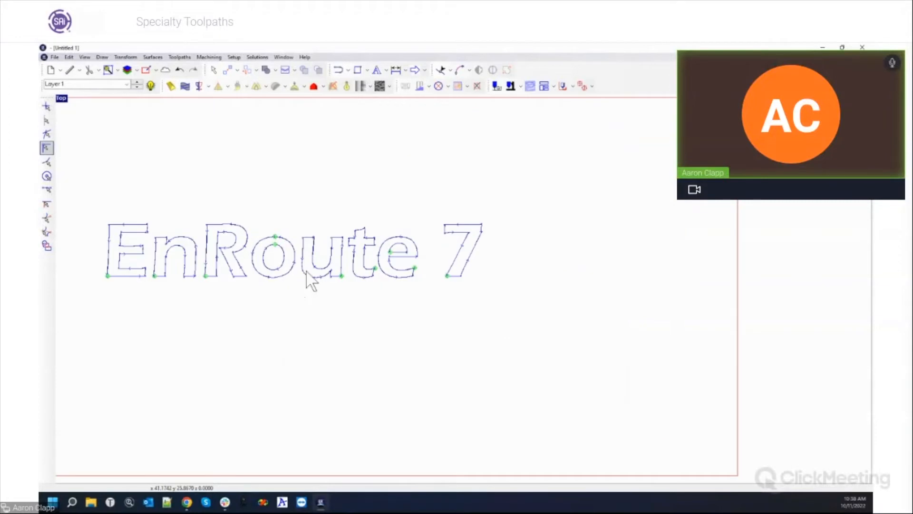
pyautogui.scroll(3, 347, 280)
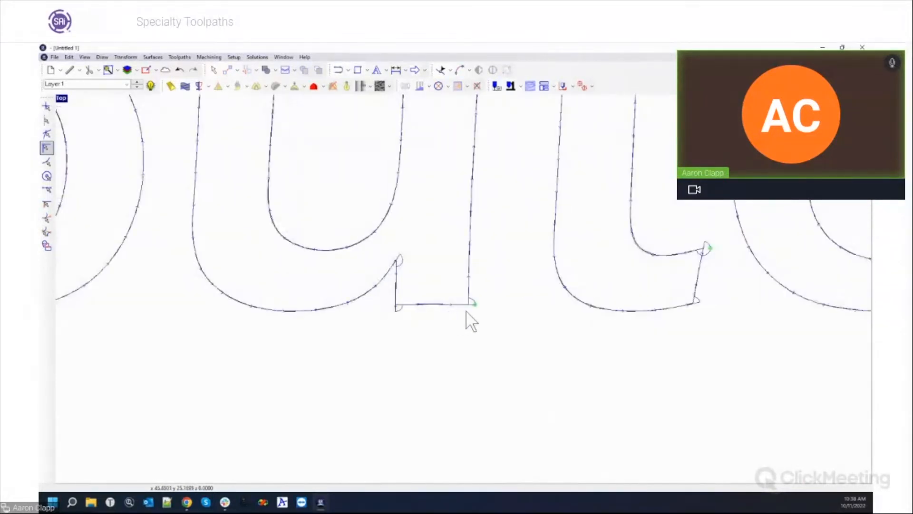
pyautogui.scroll(5, 380, 284)
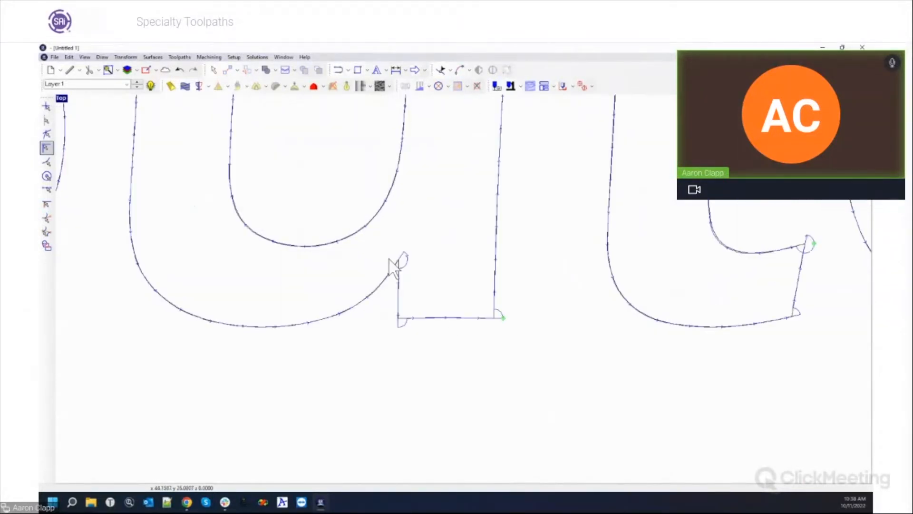
pyautogui.scroll(-10, 408, 265)
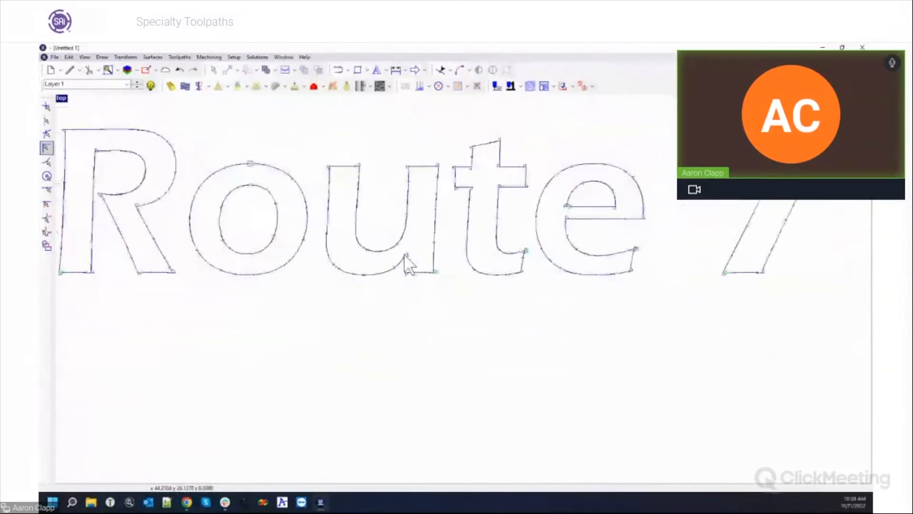
pyautogui.hotkey('ctrl', 'a')
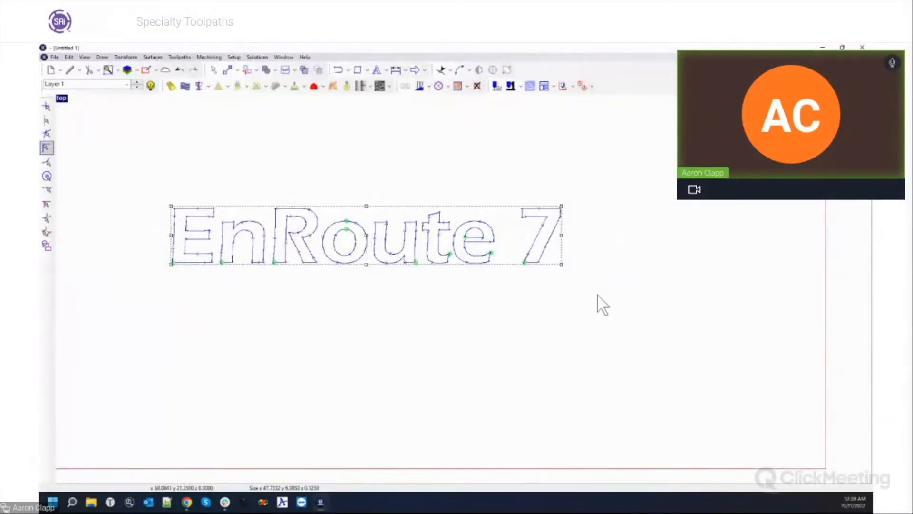
# Replace the toolpath with a drag knife path rounding outside corners, inside radius 0.2 in.
pyautogui.click(477, 87)
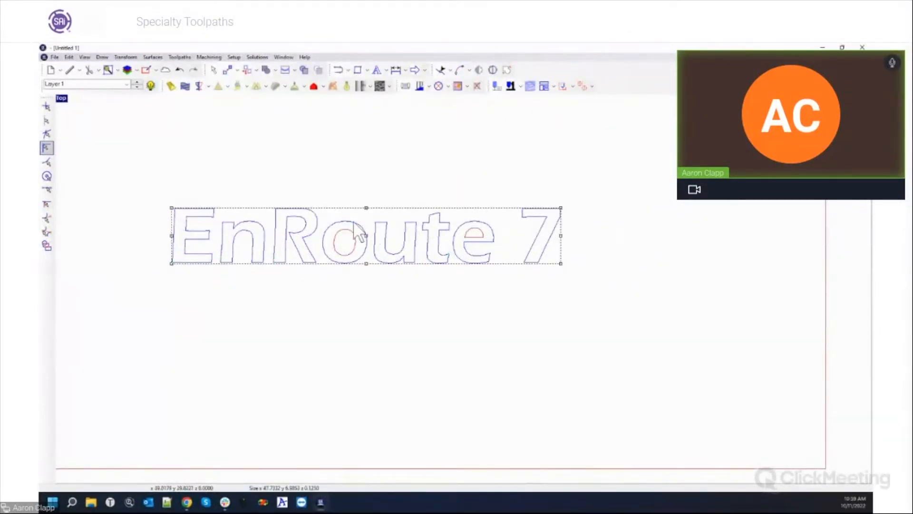
pyautogui.click(421, 88)
pyautogui.scroll(-2, 409, 324)
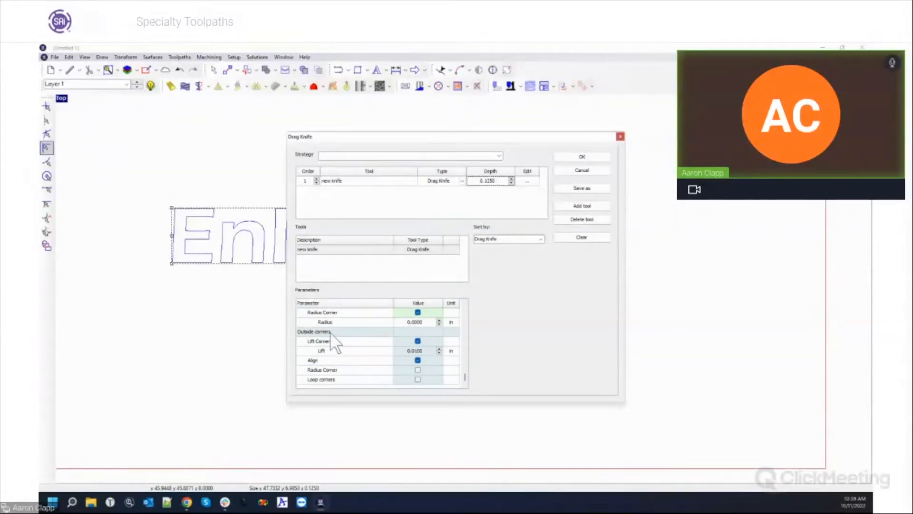
pyautogui.click(417, 369)
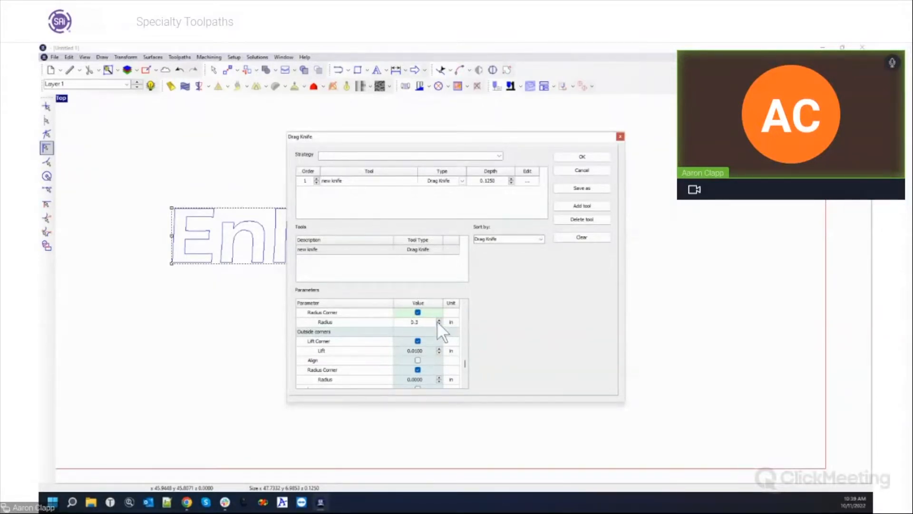
pyautogui.click(440, 375)
pyautogui.click(568, 156)
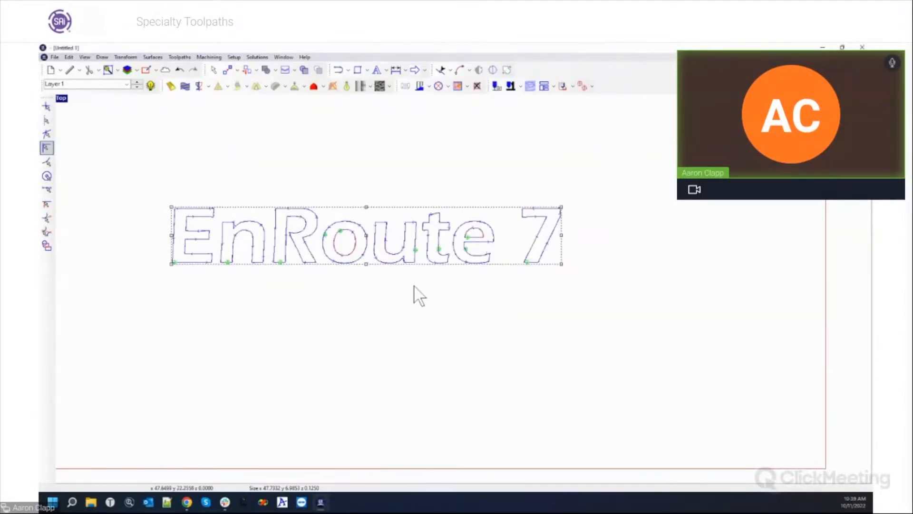
# Zoom across the R onto the n to inspect the new toolpath's corner swivel loops.
pyautogui.scroll(6, 328, 270)
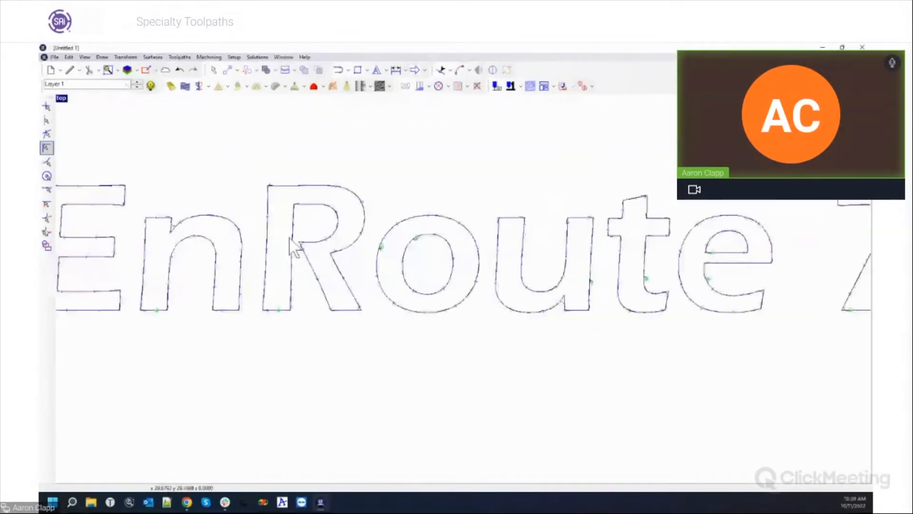
pyautogui.scroll(4, 328, 270)
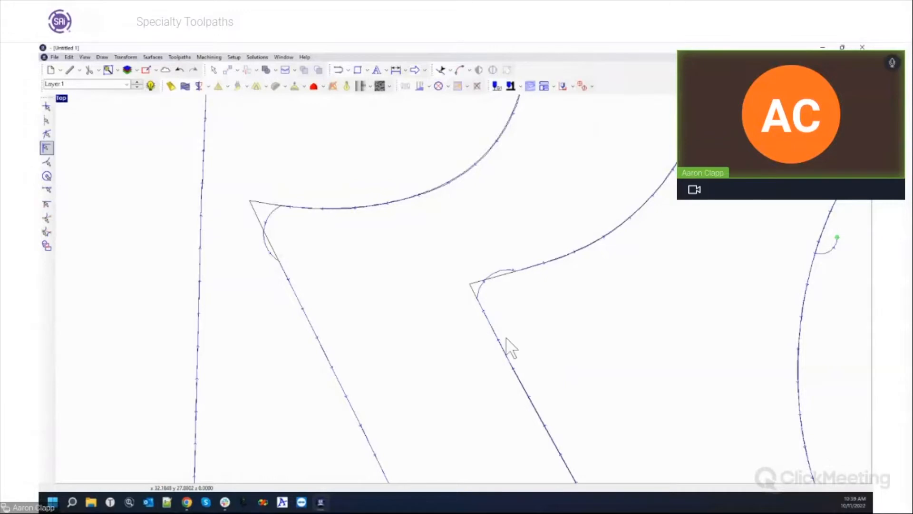
pyautogui.scroll(-4, 435, 269)
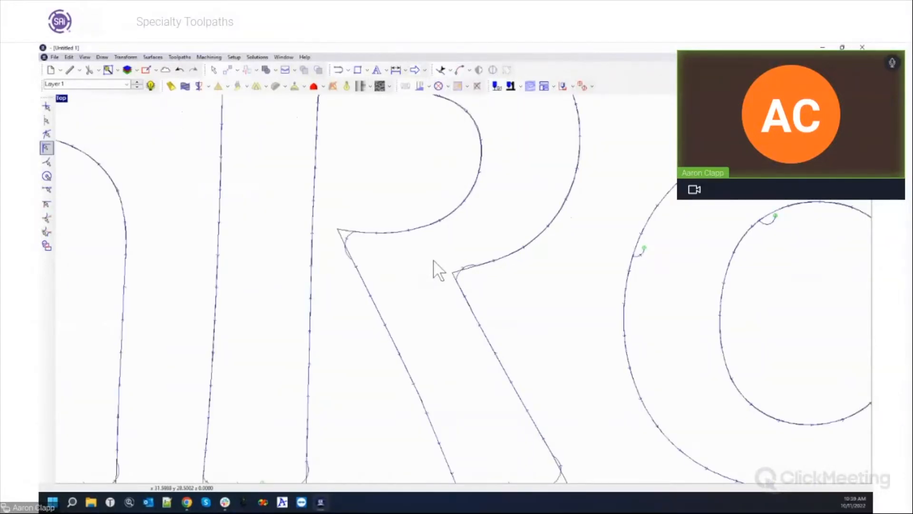
pyautogui.scroll(-4, 428, 269)
pyautogui.scroll(3, 223, 226)
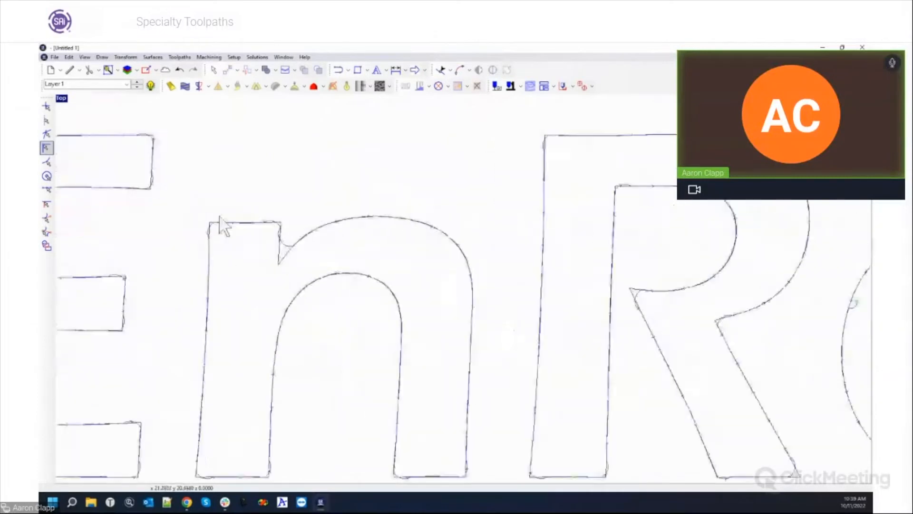
pyautogui.scroll(3, 273, 227)
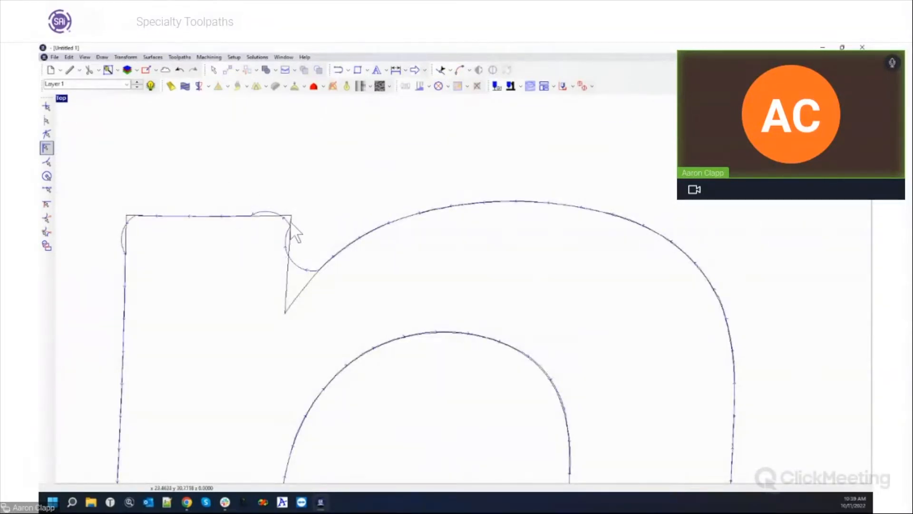
# Zoom out and window-select the entire 'EnRoute 7' text with its toolpath.
pyautogui.click(286, 312)
pyautogui.scroll(-3, 369, 300)
pyautogui.scroll(-5, 333, 275)
pyautogui.moveTo(187, 189)
pyautogui.mouseDown()
pyautogui.moveTo(799, 395)
pyautogui.moveTo(814, 354)
pyautogui.mouseUp()
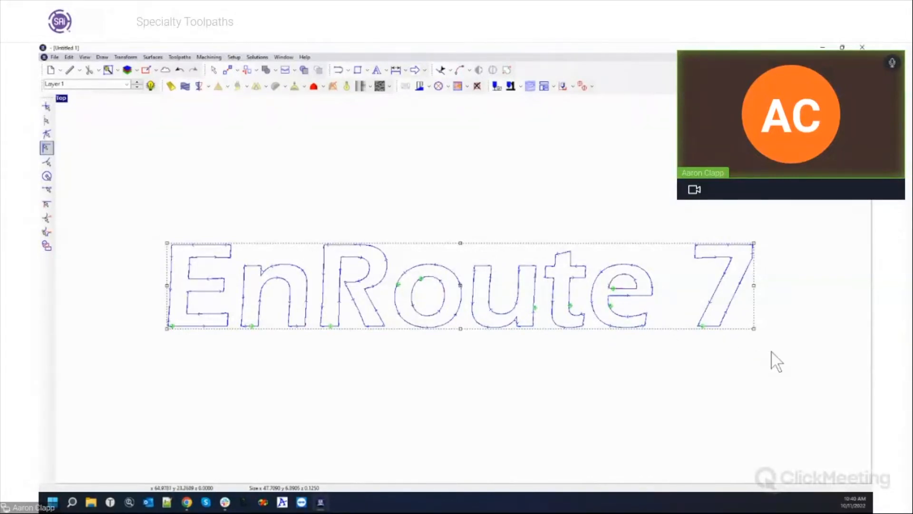
# Delete the 'EnRoute 7' text and its toolpath, then zoom to the material.
pyautogui.press('Delete')
pyautogui.scroll(-5, 496, 312)
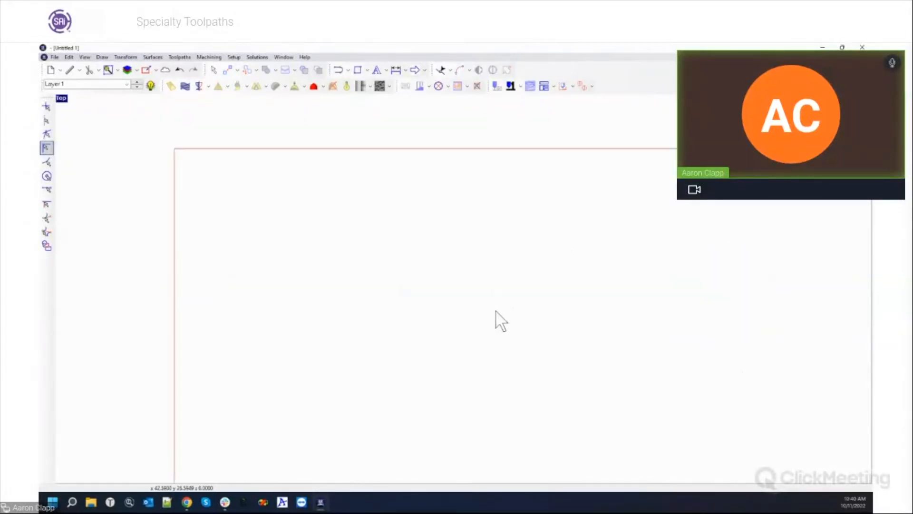
pyautogui.scroll(1, 465, 300)
pyautogui.scroll(2, 621, 370)
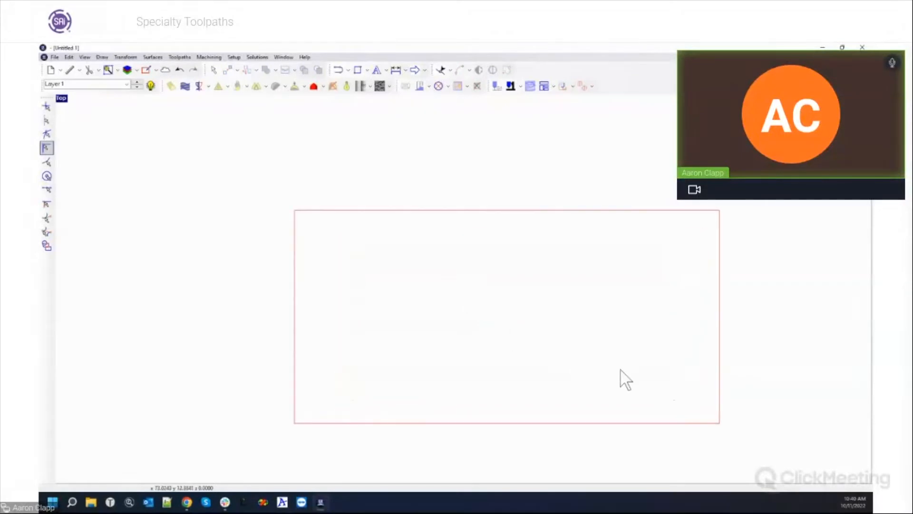
# Draw a rectangle about 21.96 by 8.73 inside the material and select it.
pyautogui.click(358, 70)
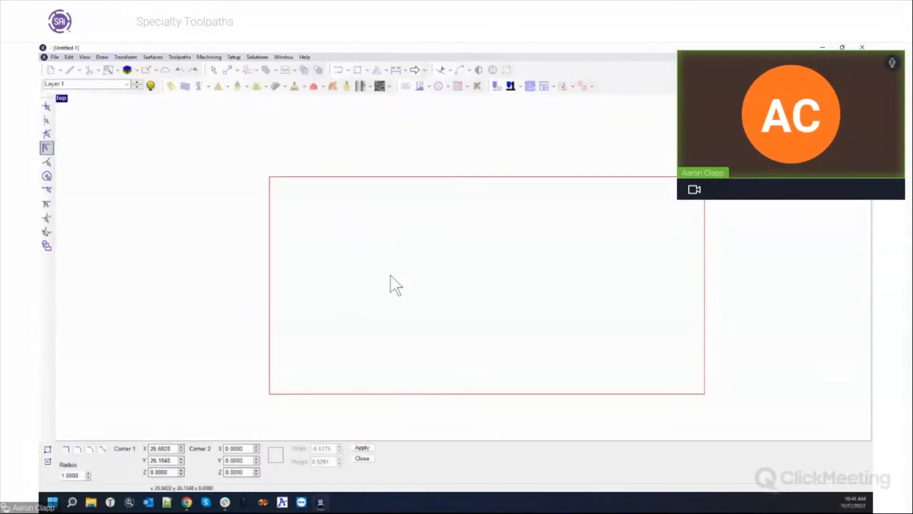
pyautogui.moveTo(329, 229); pyautogui.dragTo(430, 269)
pyautogui.press('Escape')
pyautogui.scroll(5, 352, 249)
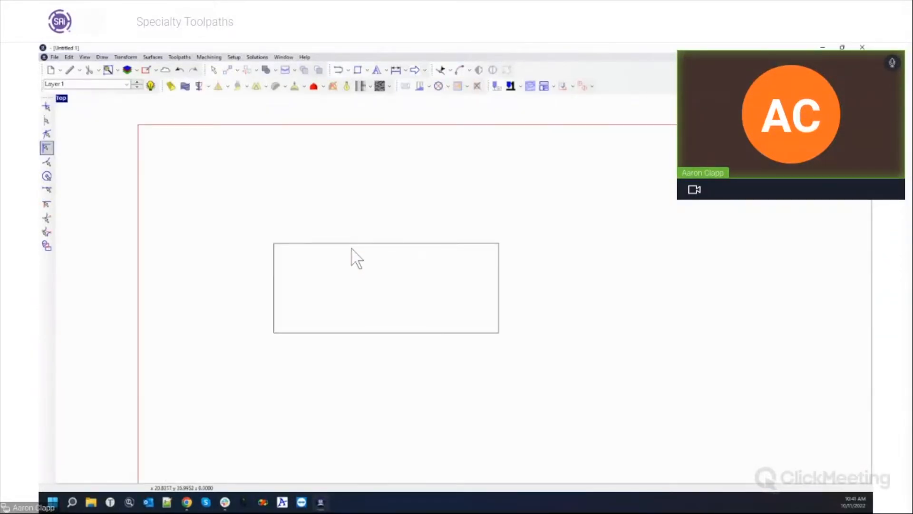
pyautogui.click(362, 243)
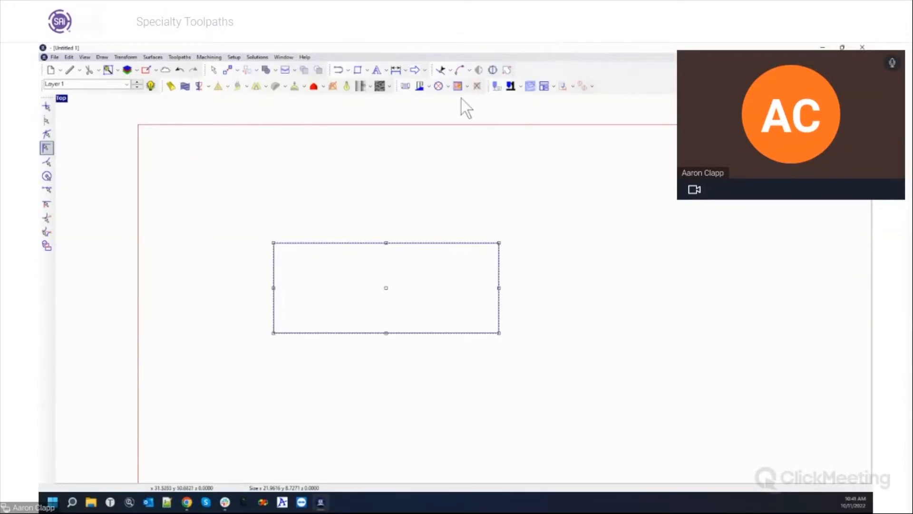
# Give the rectangle an island fill toolpath with the ball end mill at 70 overlap.
pyautogui.click(429, 86)
pyautogui.click(433, 136)
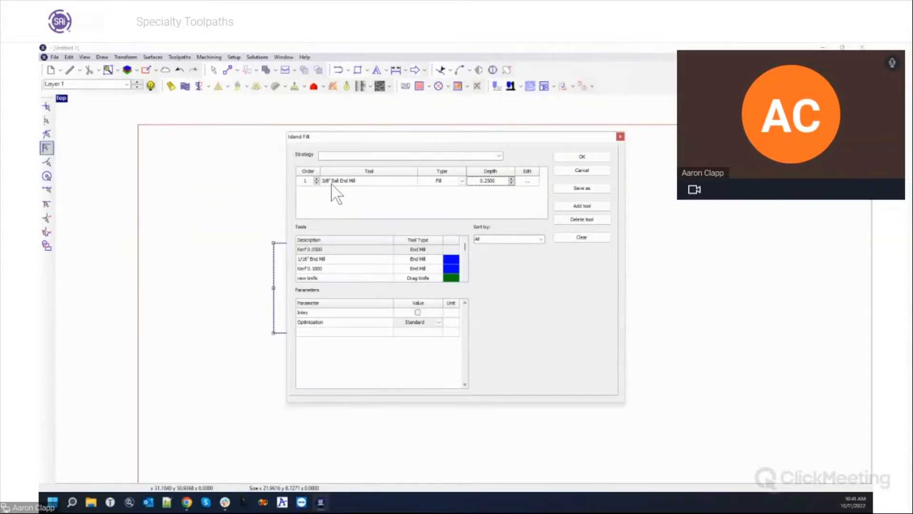
pyautogui.click(529, 182)
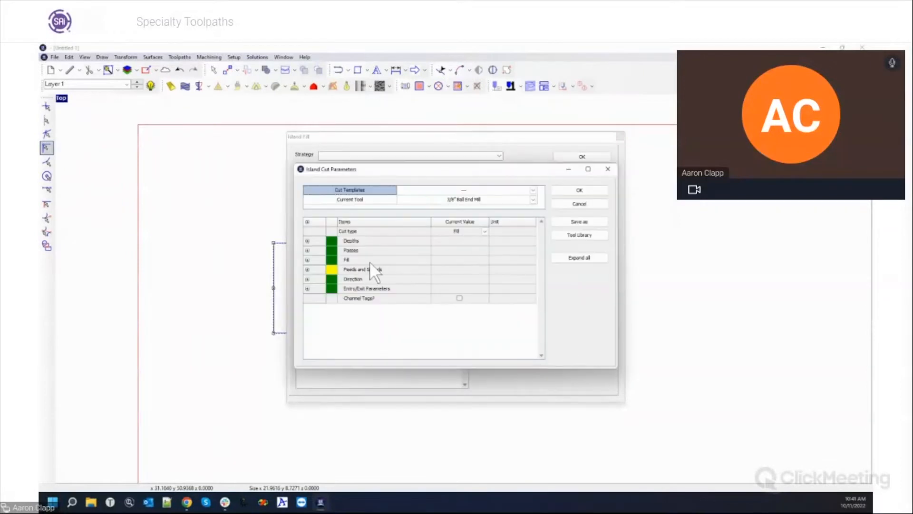
pyautogui.click(307, 260)
pyautogui.click(456, 269)
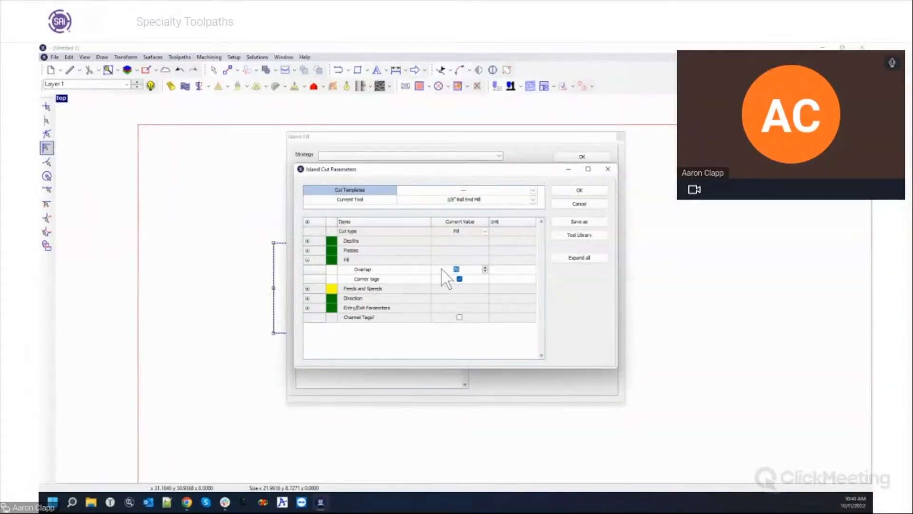
pyautogui.write('70')
pyautogui.click(575, 190)
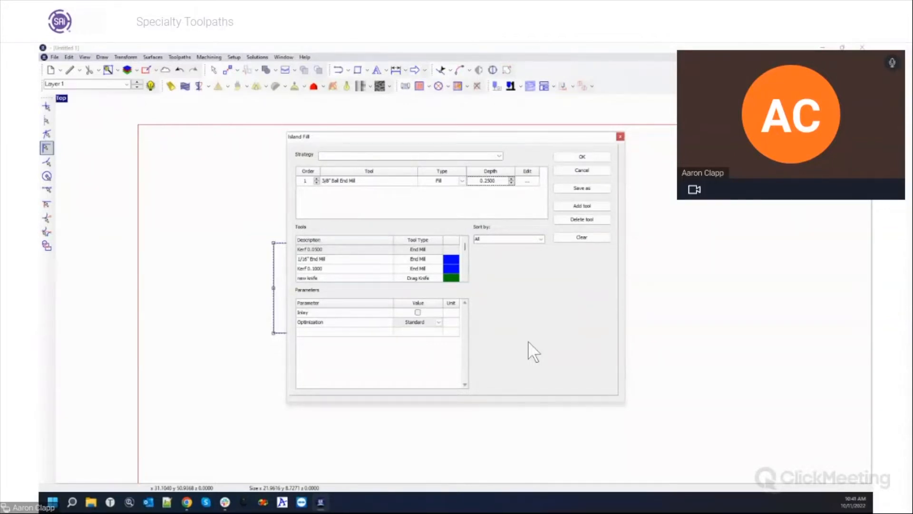
pyautogui.click(581, 157)
# Drag a corner handle to narrow the pocket to about 13.4 wide.
pyautogui.moveTo(499, 333); pyautogui.dragTo(410, 334)
pyautogui.scroll(4, 341, 289)
pyautogui.scroll(2, 339, 293)
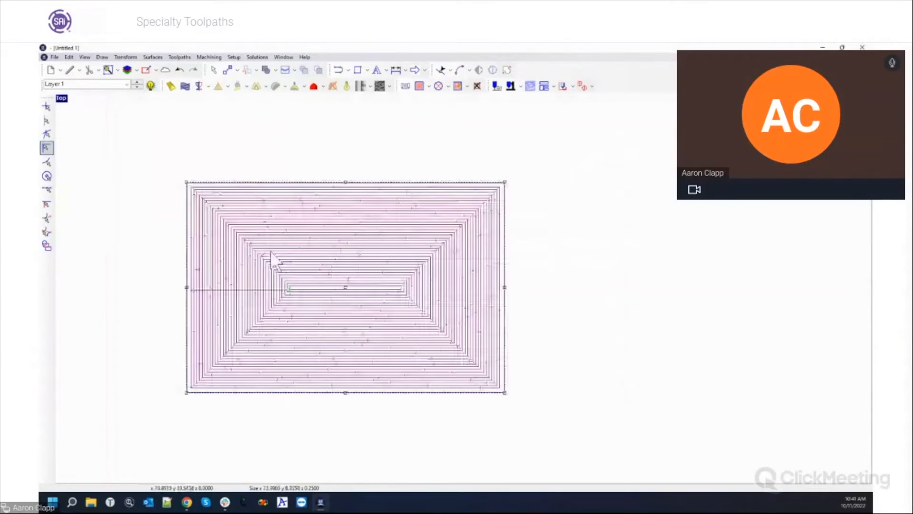
# Zoom out and bring up Distort toolpaths for the island-fill pocket.
pyautogui.scroll(1, 259, 252)
pyautogui.scroll(-3, 446, 274)
pyautogui.scroll(-1, 367, 258)
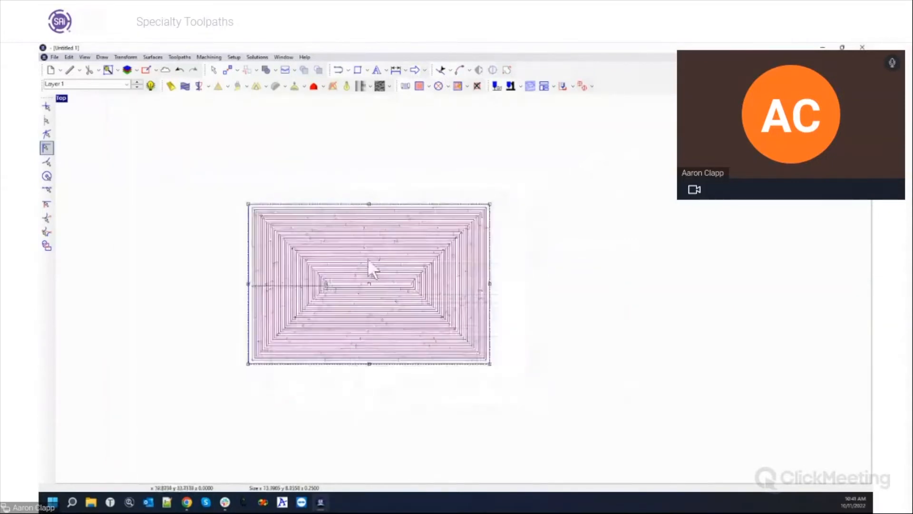
pyautogui.click(190, 58)
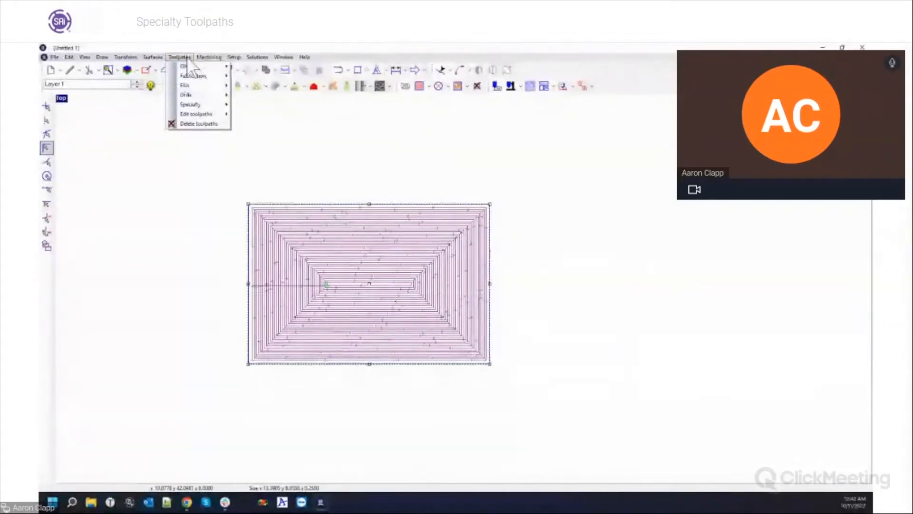
pyautogui.moveTo(190, 115)
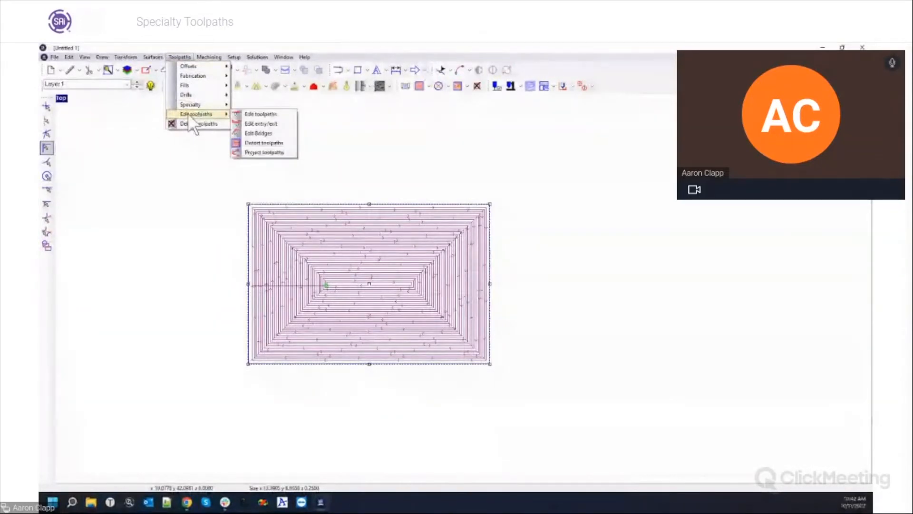
pyautogui.click(264, 143)
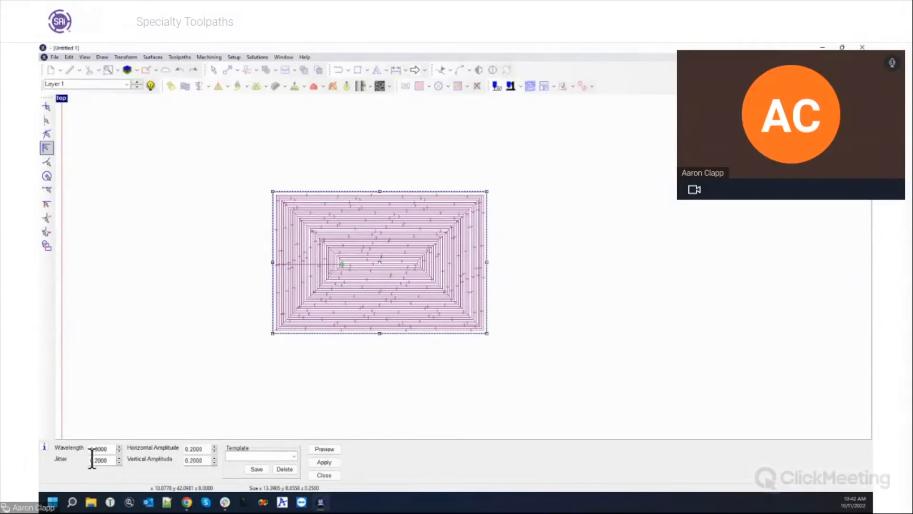
# Preview the distorted pocket, then try a Jitter of 0.5 and preview again.
pyautogui.click(294, 455)
pyautogui.click(294, 456)
pyautogui.click(317, 450)
pyautogui.scroll(1, 310, 302)
pyautogui.scroll(2, 311, 304)
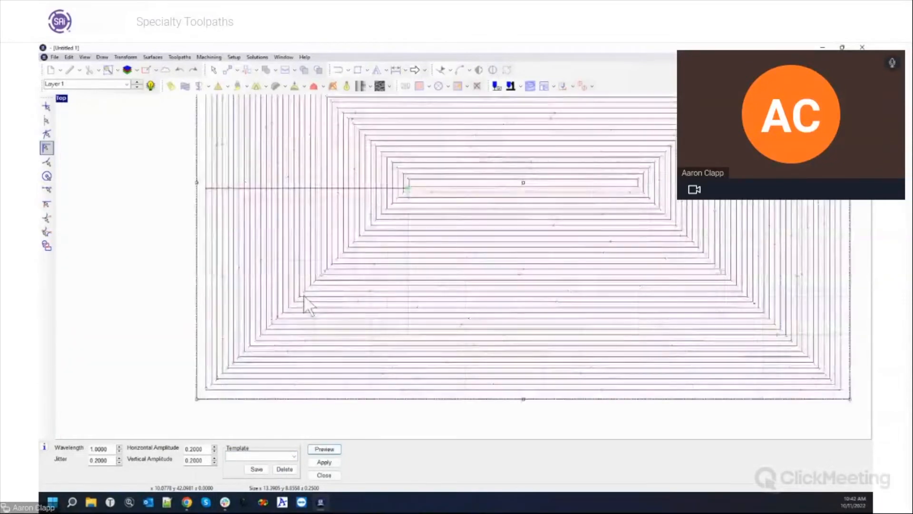
pyautogui.scroll(1, 259, 356)
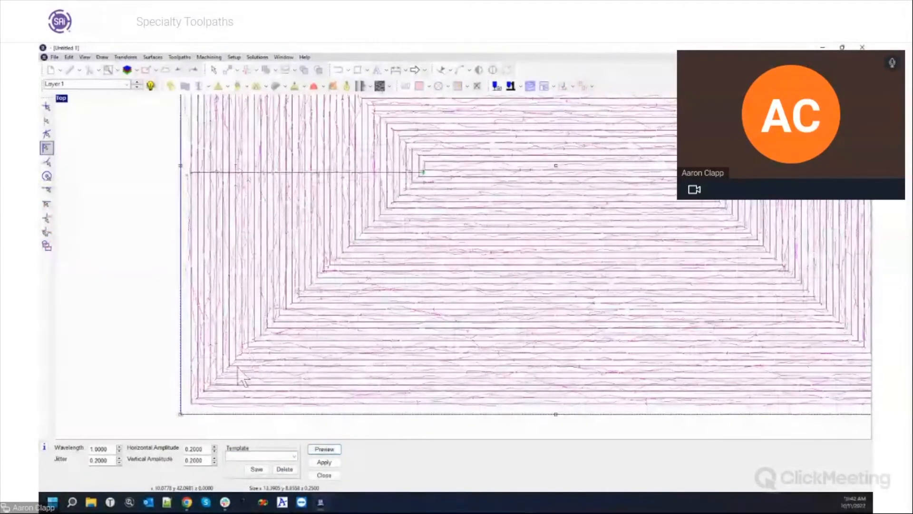
pyautogui.click(119, 457)
pyautogui.click(119, 458)
pyautogui.click(119, 458)
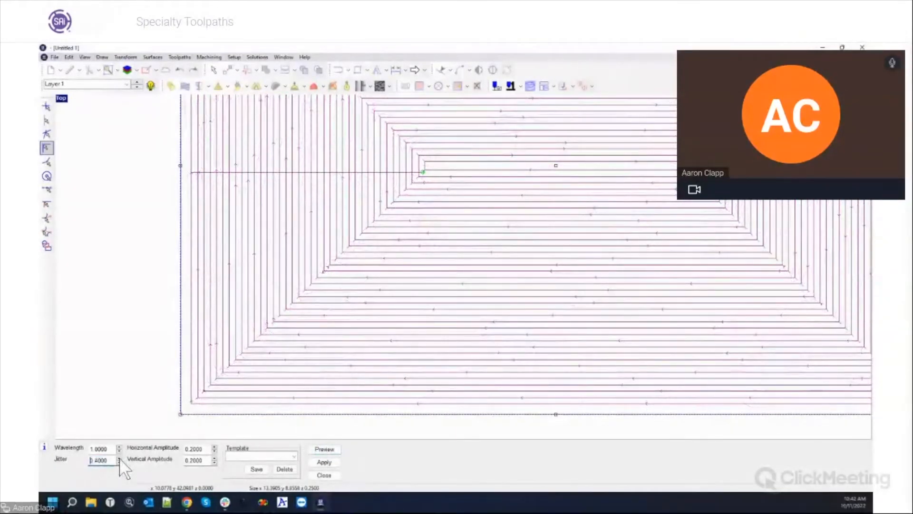
pyautogui.click(325, 449)
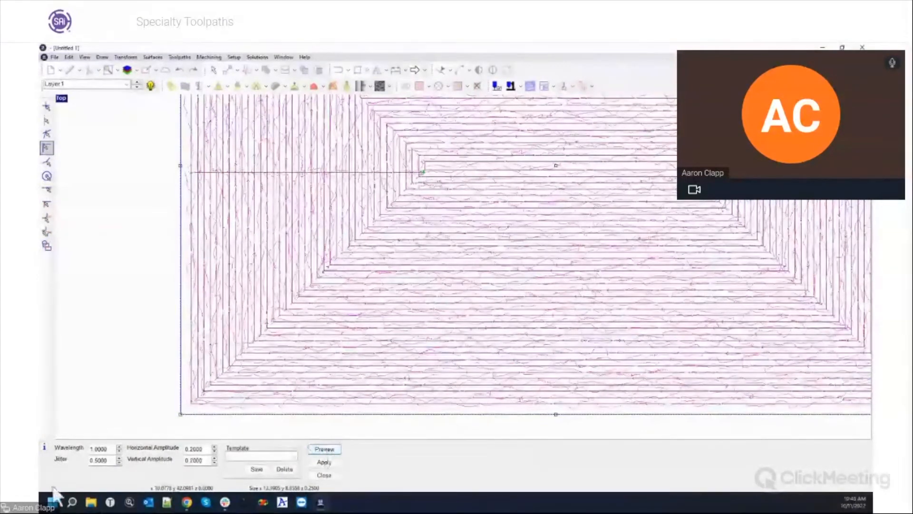
# Reset Jitter to 0.2 and preview the distortion with a Wavelength of 4.2.
pyautogui.doubleClick(98, 460)
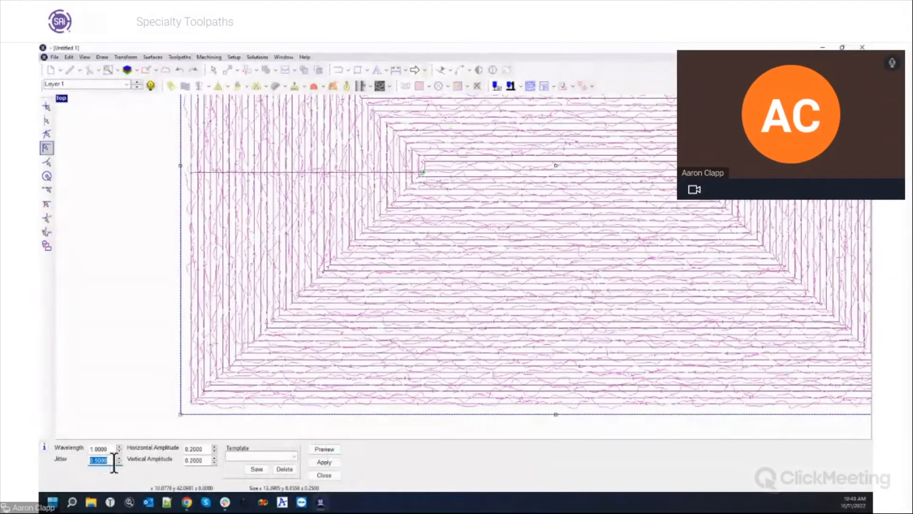
pyautogui.press('BackSpace')
pyautogui.press('Tab')
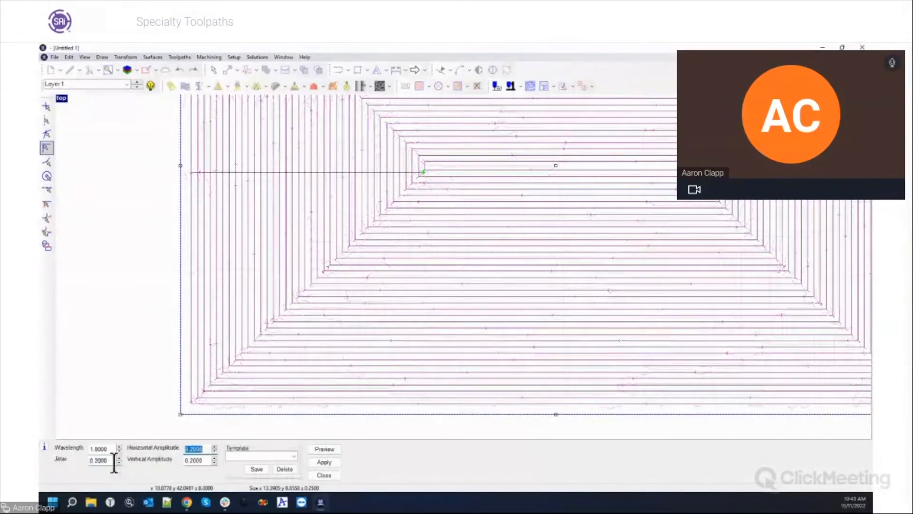
pyautogui.click(93, 448)
pyautogui.moveTo(90, 449); pyautogui.dragTo(112, 448)
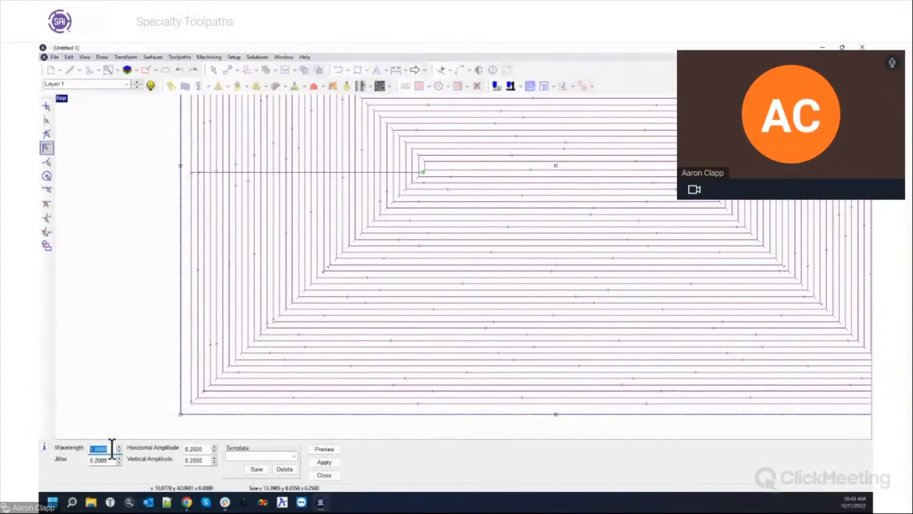
pyautogui.write('4.2')
pyautogui.press('Tab')
pyautogui.click(325, 449)
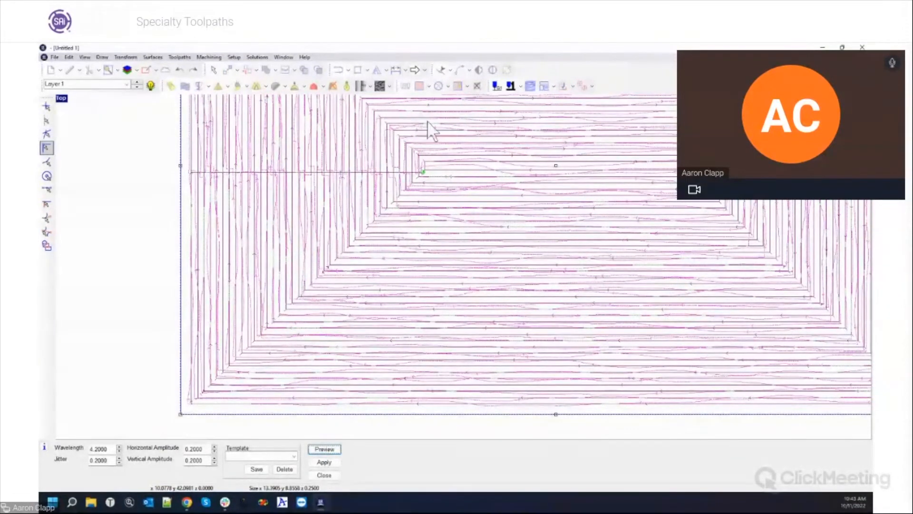
# Settle on a Wavelength of 1, preview, and apply the wavy texture to the pocket.
pyautogui.click(109, 448)
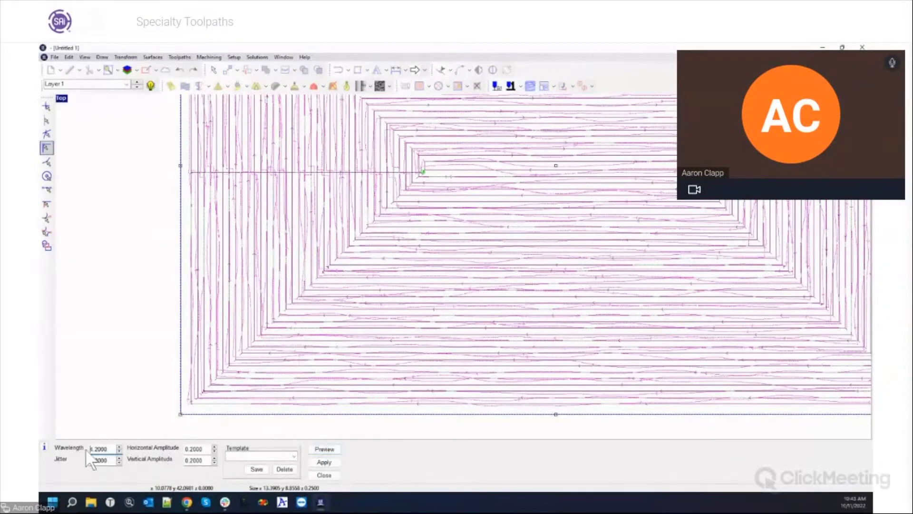
pyautogui.moveTo(108, 448); pyautogui.dragTo(89, 450)
pyautogui.write('2')
pyautogui.press('Tab')
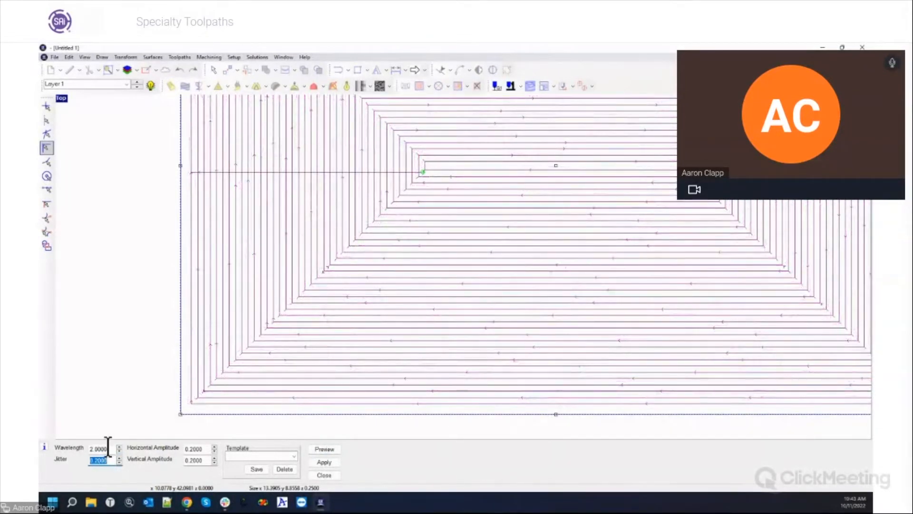
pyautogui.moveTo(91, 448); pyautogui.dragTo(117, 449)
pyautogui.write('1')
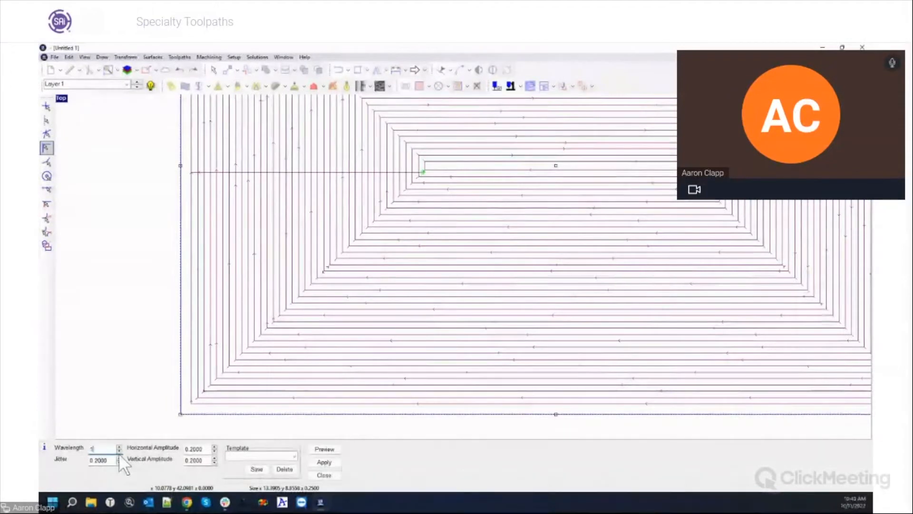
pyautogui.press('Tab')
pyautogui.click(318, 450)
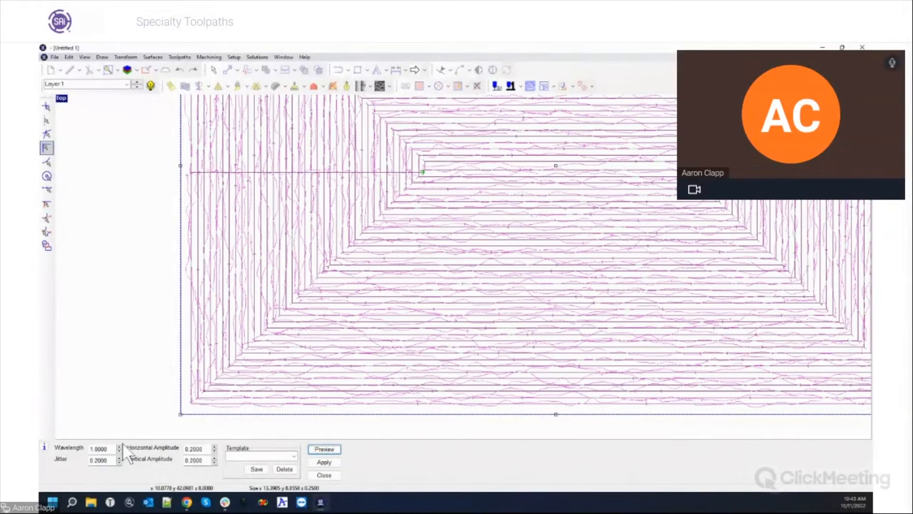
pyautogui.scroll(-3, 224, 343)
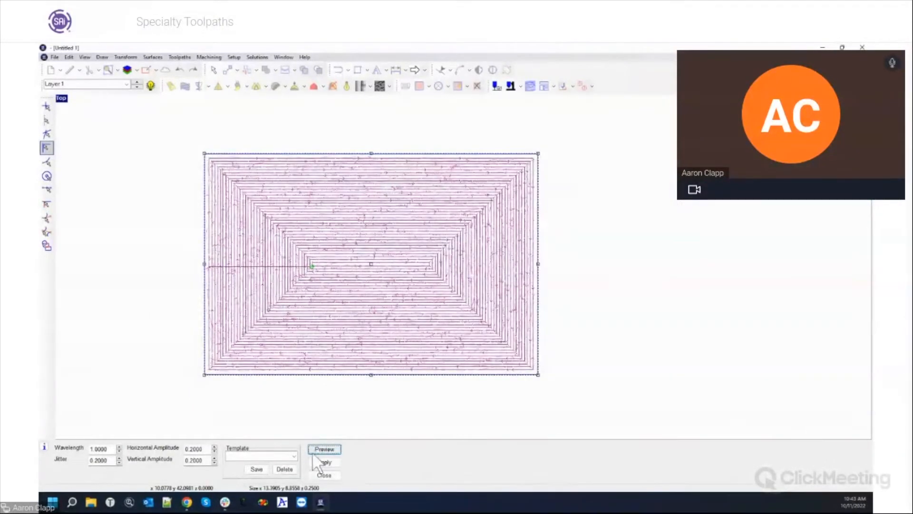
pyautogui.click(321, 460)
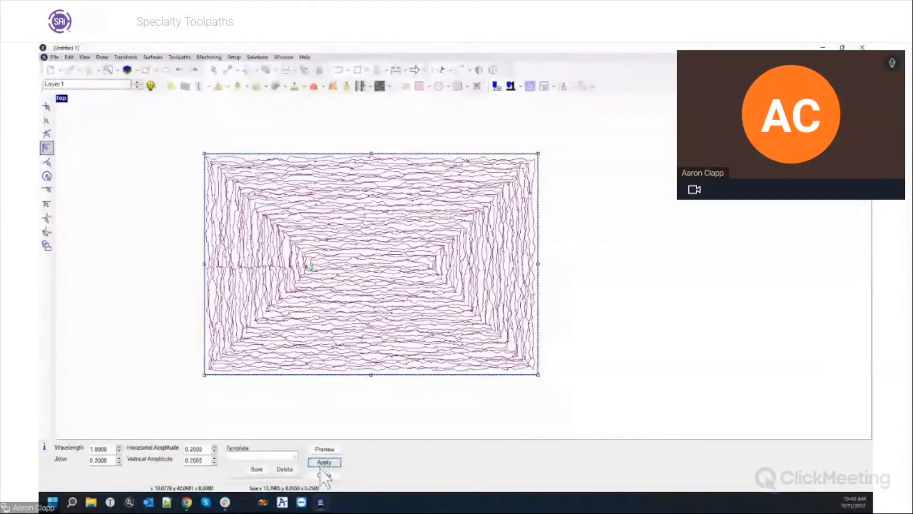
pyautogui.click(324, 474)
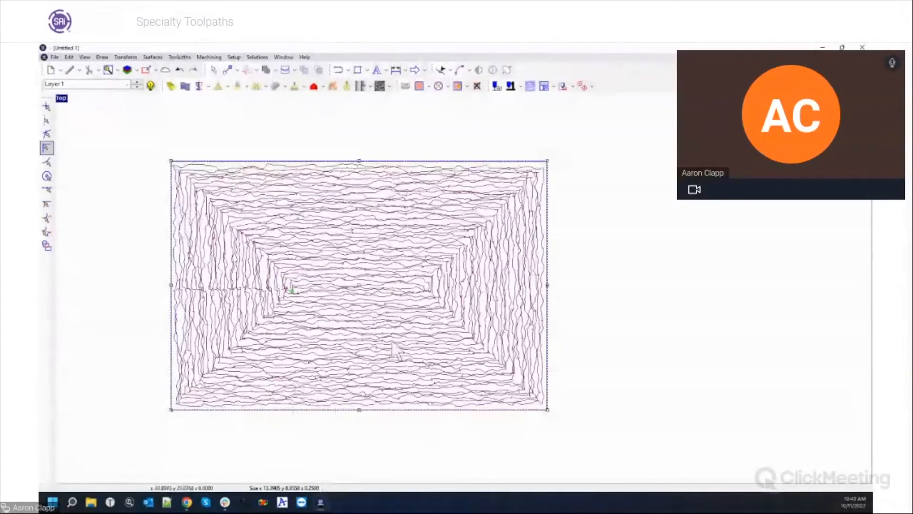
# Draw a larger rectangle, about 15.35 by 10.88, around the wavy pocket and select it.
pyautogui.scroll(3, 444, 355)
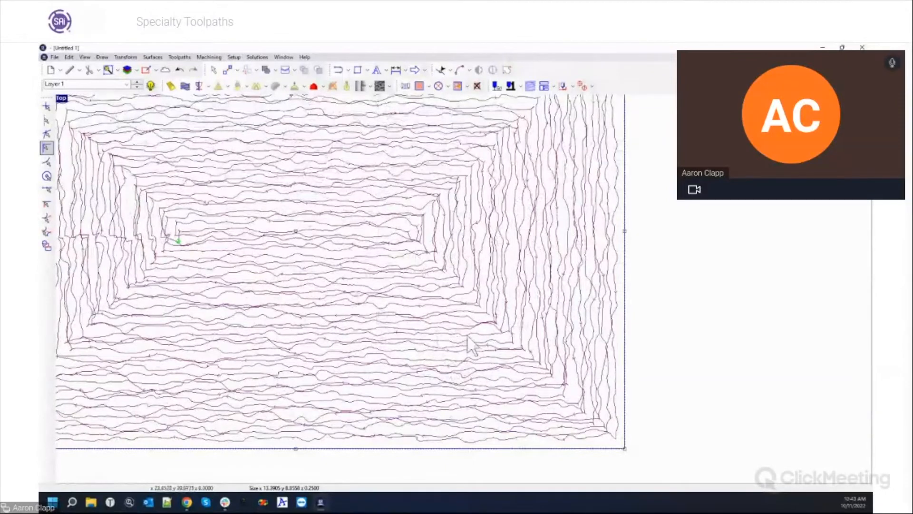
pyautogui.scroll(-1, 470, 343)
pyautogui.scroll(-2, 469, 335)
pyautogui.scroll(2, 147, 239)
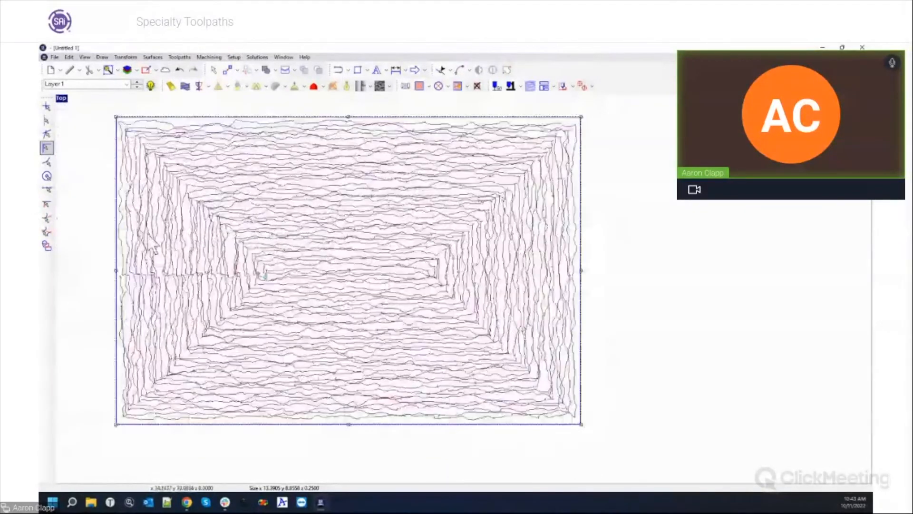
pyautogui.scroll(-2, 143, 237)
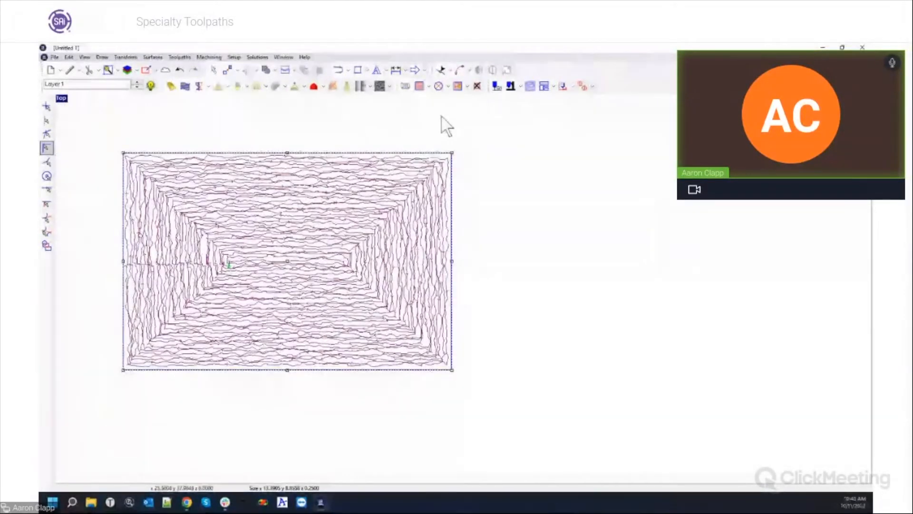
pyautogui.click(358, 71)
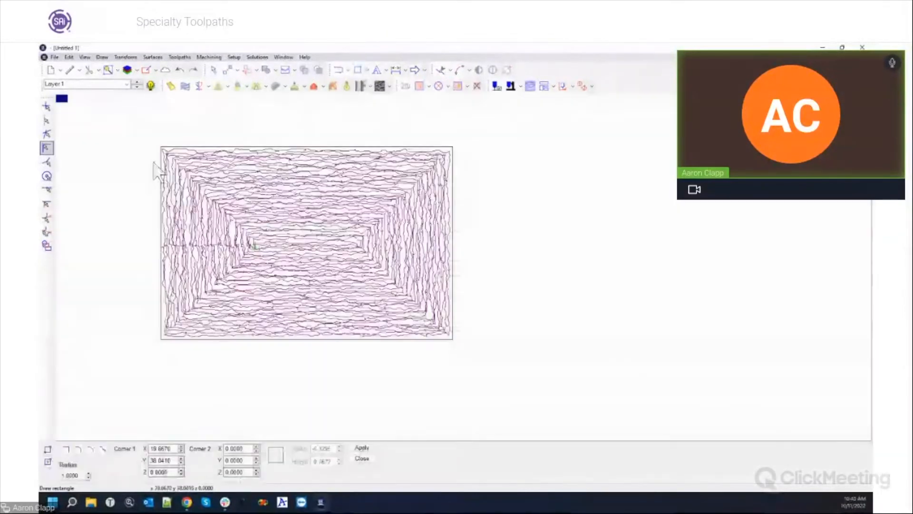
pyautogui.click(140, 126)
pyautogui.click(478, 363)
pyautogui.press('Escape')
pyautogui.click(481, 272)
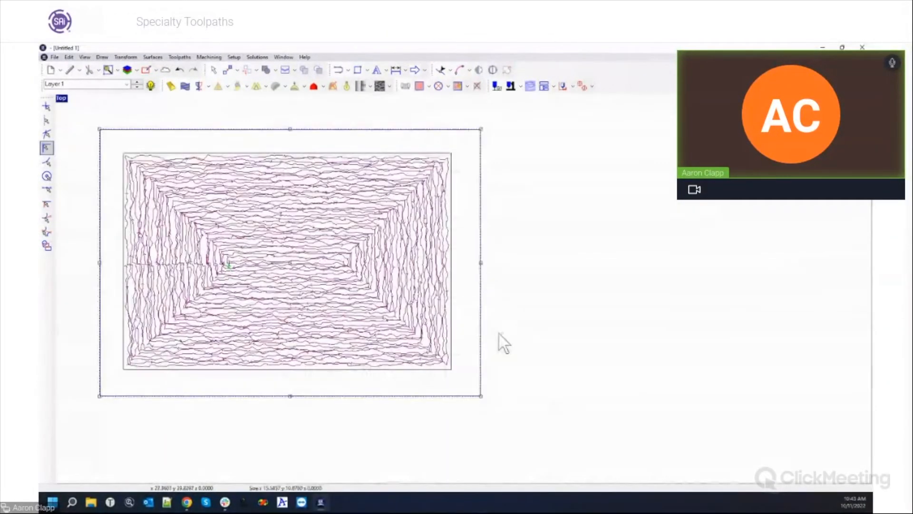
pyautogui.click(219, 56)
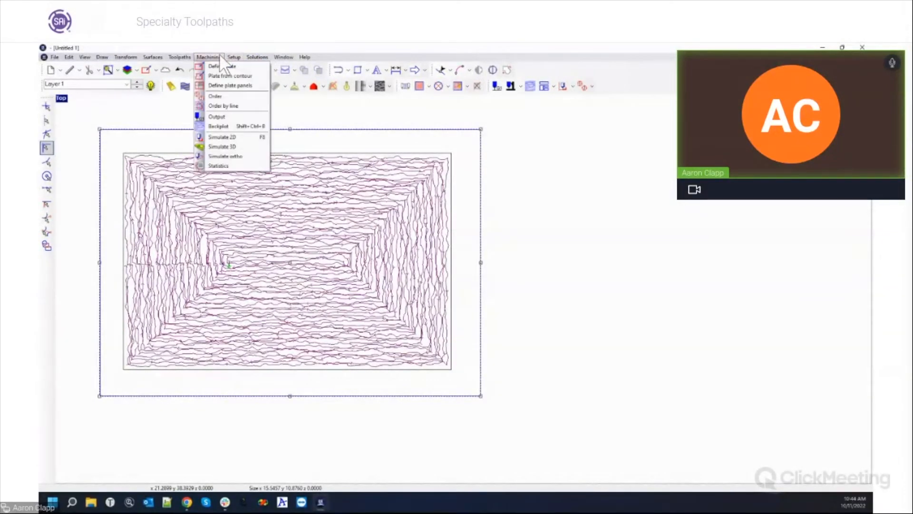
# Start a 3D simulation at about 111 dpi, masked by the selected outer rectangle.
pyautogui.click(221, 148)
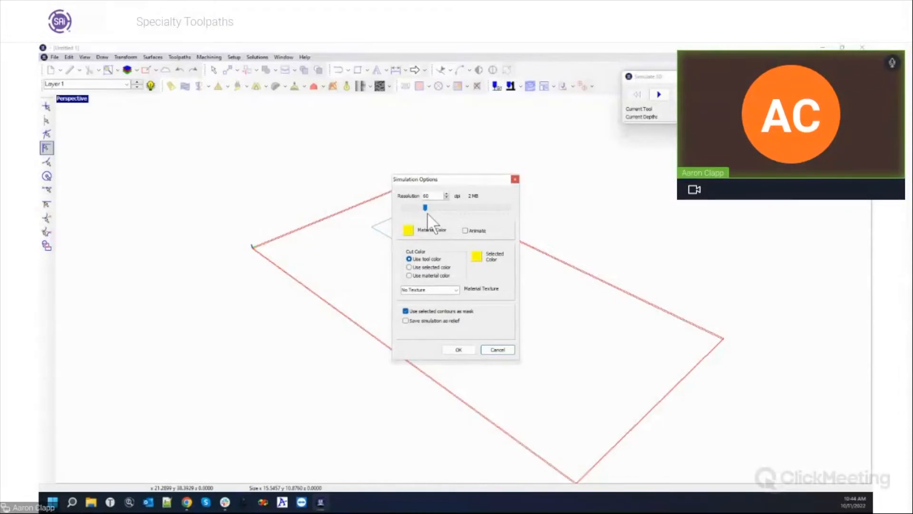
pyautogui.moveTo(424, 208); pyautogui.dragTo(436, 206)
pyautogui.moveTo(464, 182); pyautogui.dragTo(256, 180)
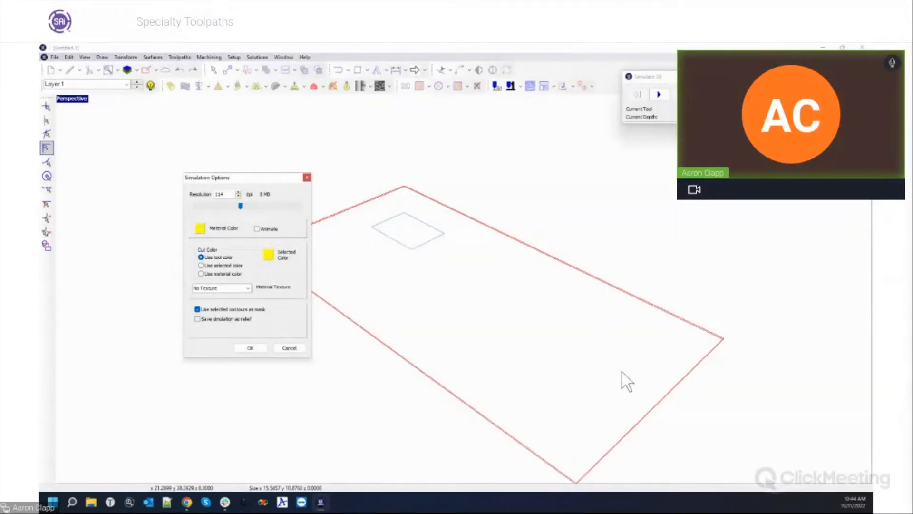
pyautogui.moveTo(263, 177); pyautogui.dragTo(416, 224)
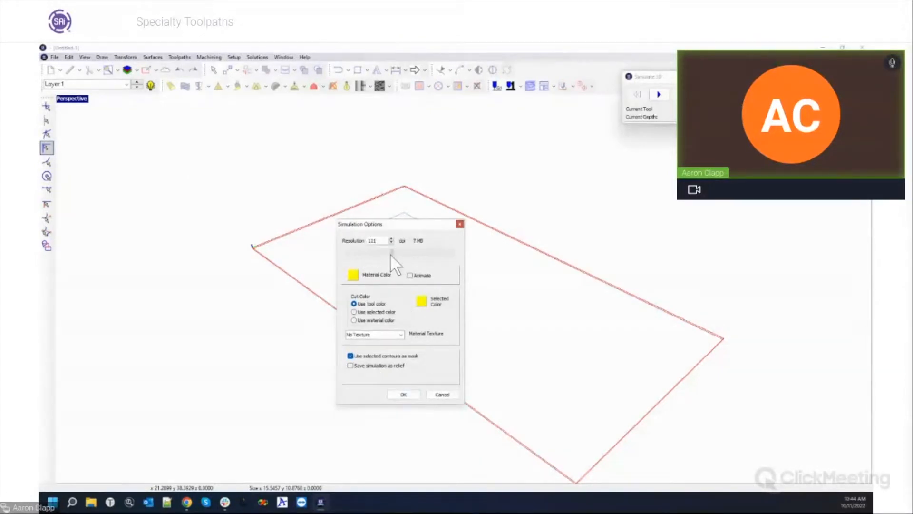
pyautogui.click(350, 356)
pyautogui.doubleClick(370, 240)
pyautogui.click(403, 394)
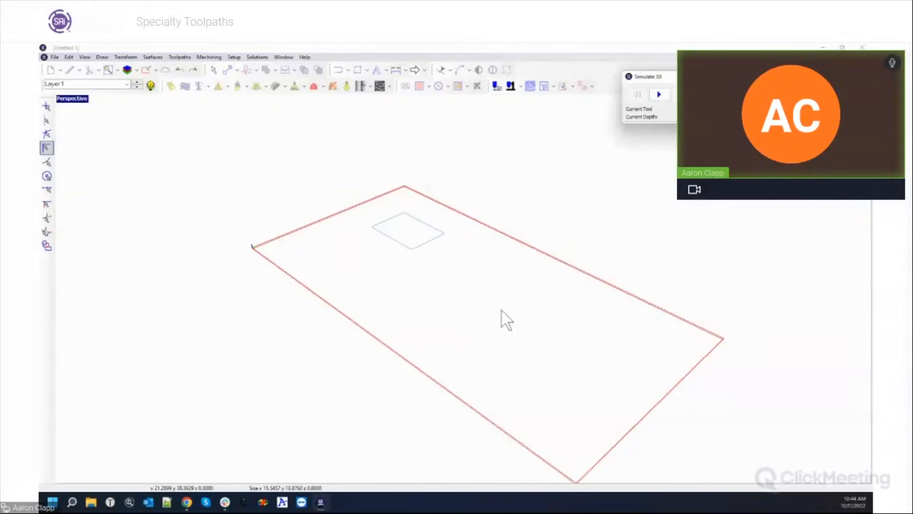
# Play the simulation to view the pocket, then close it and restore four views.
pyautogui.click(658, 94)
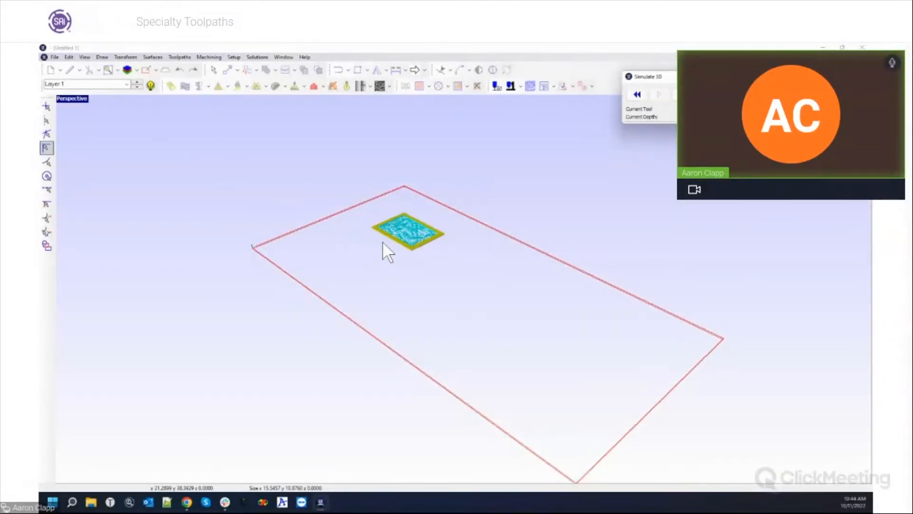
pyautogui.moveTo(414, 277); pyautogui.dragTo(428, 294, button='middle')
pyautogui.scroll(5, 373, 230)
pyautogui.click(851, 76)
pyautogui.doubleClick(78, 99)
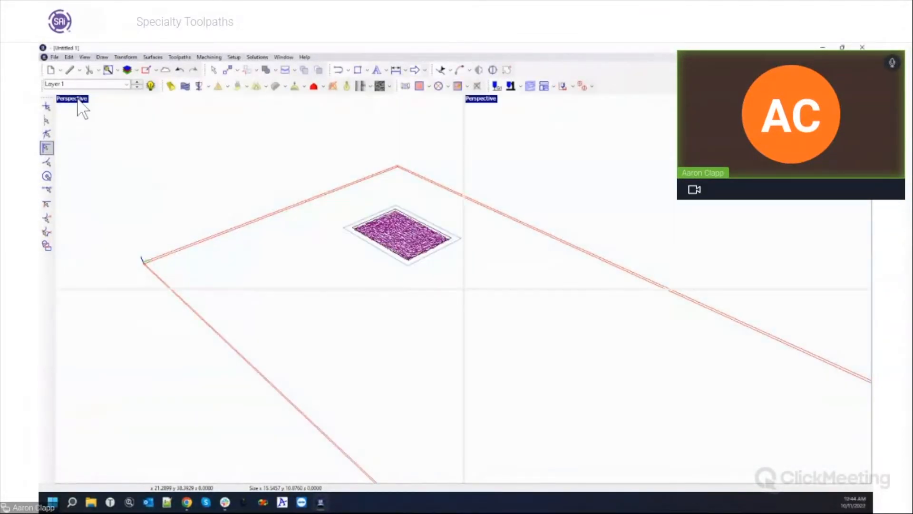
# Set the 96 × 48 plate thickness to 0.75 in and select the pocket toolpath.
pyautogui.click(404, 86)
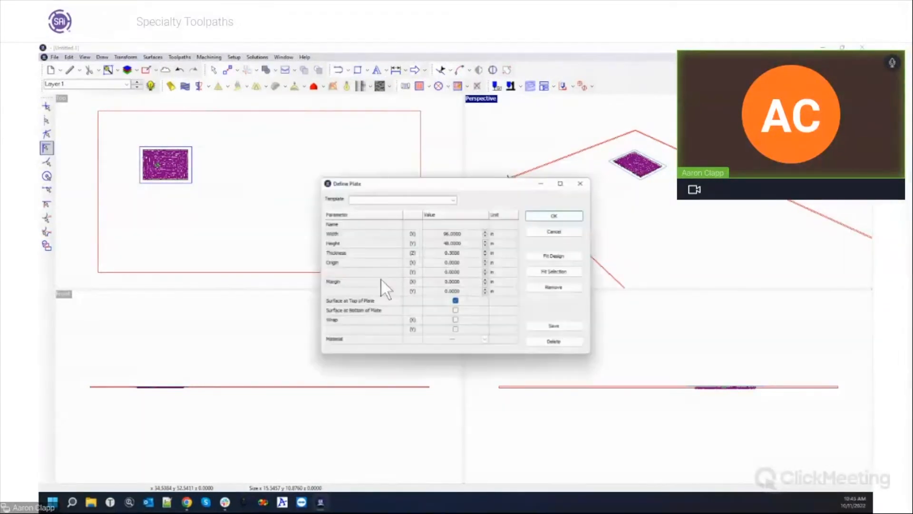
pyautogui.click(464, 252)
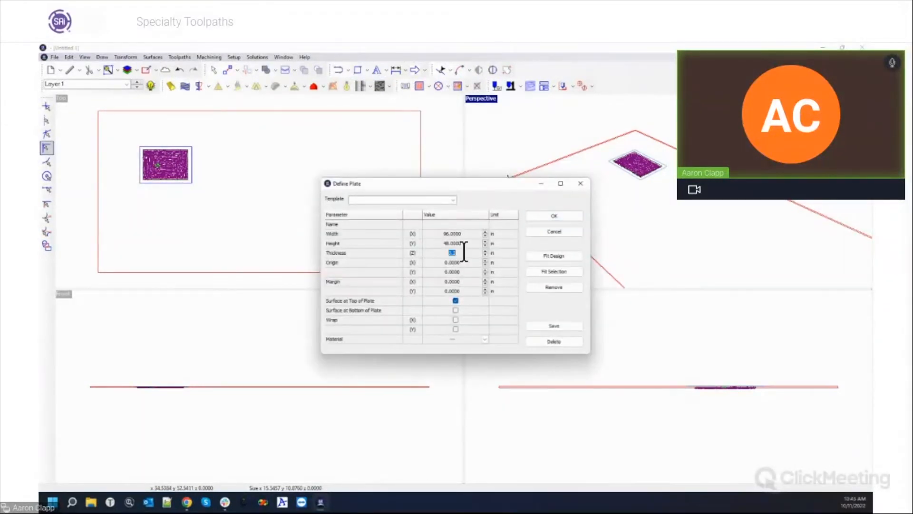
pyautogui.write('.75')
pyautogui.press('Tab')
pyautogui.click(551, 217)
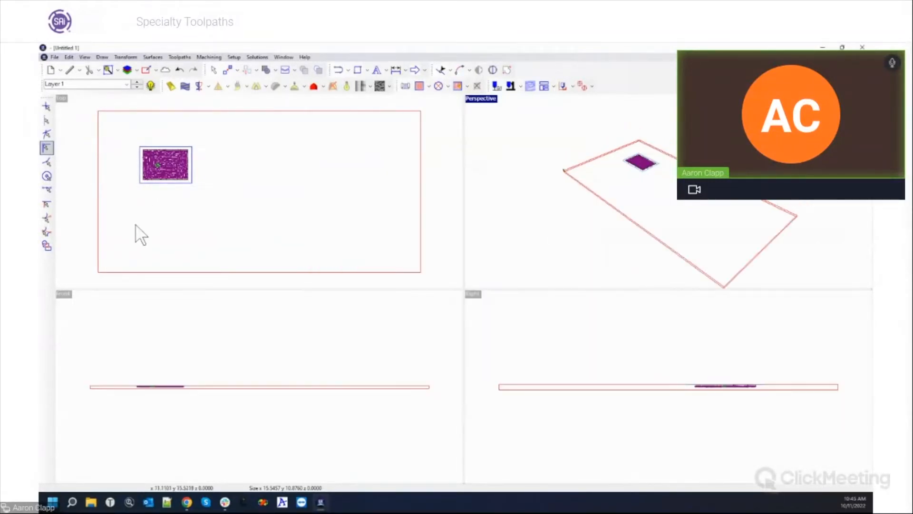
pyautogui.click(144, 146)
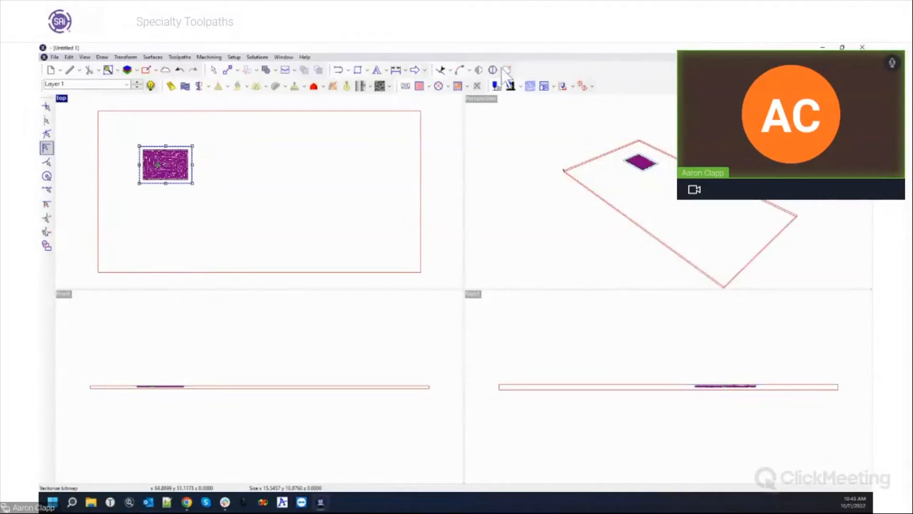
pyautogui.click(217, 57)
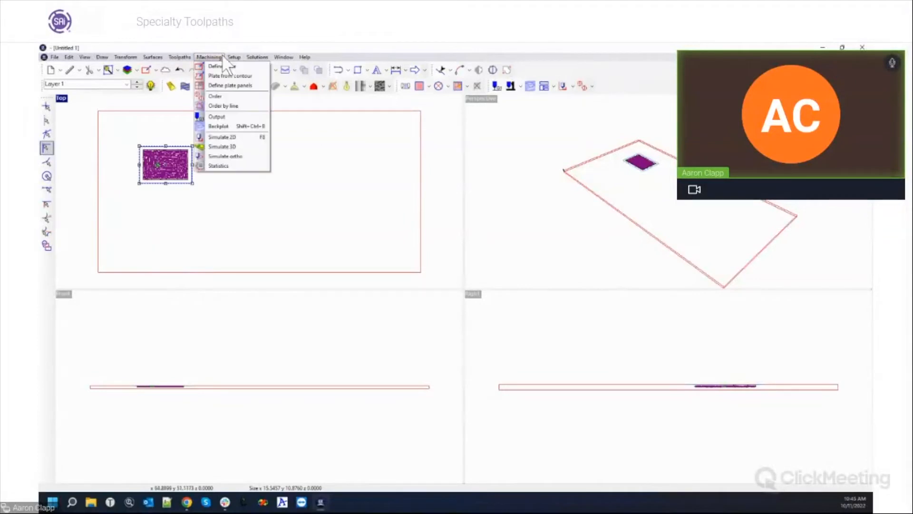
# Rerun the 3D simulation of the pocket at a higher resolution and play it.
pyautogui.click(220, 146)
pyautogui.moveTo(422, 204); pyautogui.dragTo(438, 207)
pyautogui.click(455, 351)
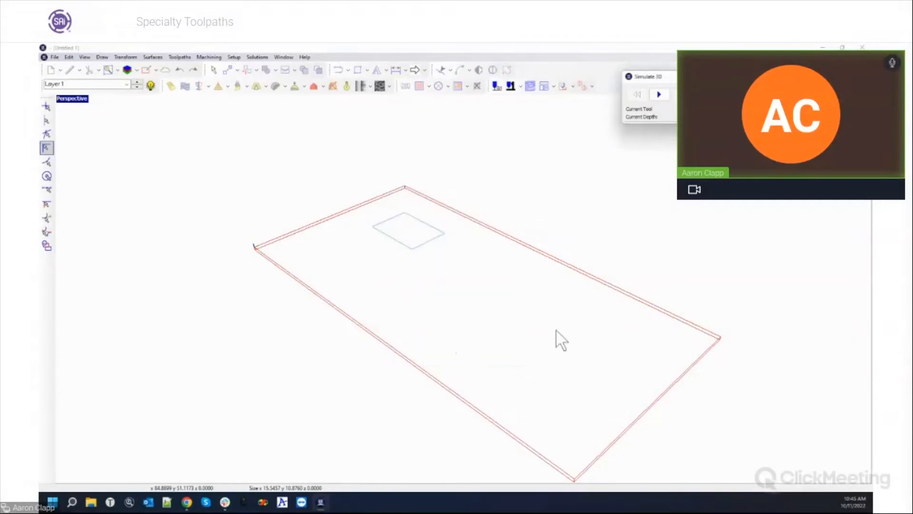
pyautogui.click(659, 94)
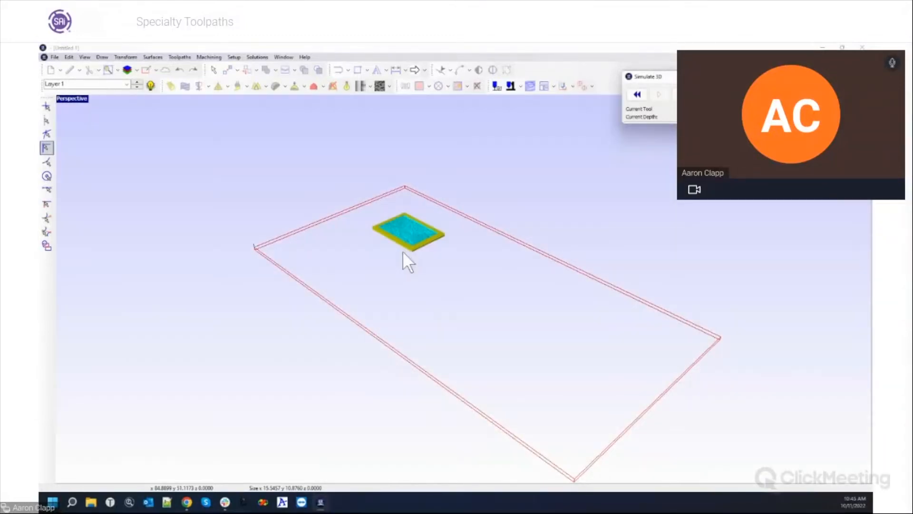
# Pan, zoom and rotate to inspect the wavy textured floor in the thicker yellow plate.
pyautogui.moveTo(402, 250); pyautogui.dragTo(467, 323, button='middle')
pyautogui.scroll(1, 532, 279)
pyautogui.scroll(5, 532, 279)
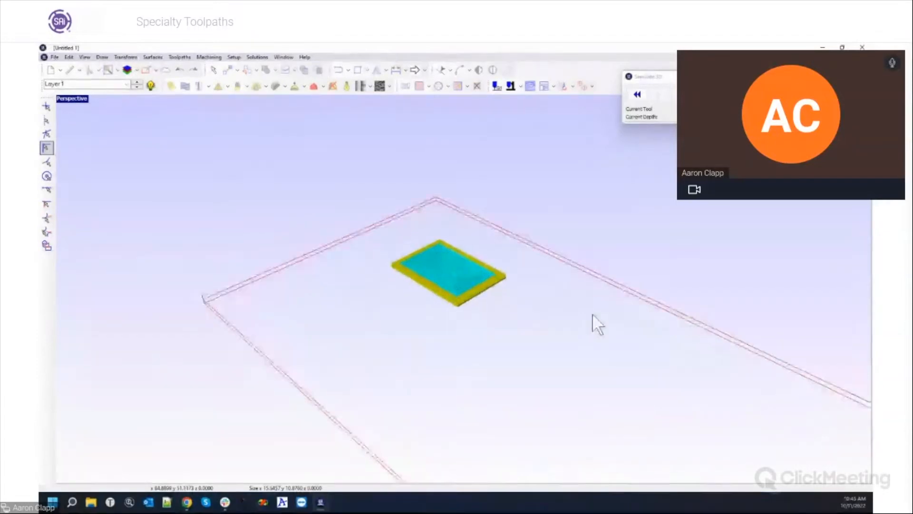
pyautogui.scroll(2, 465, 267)
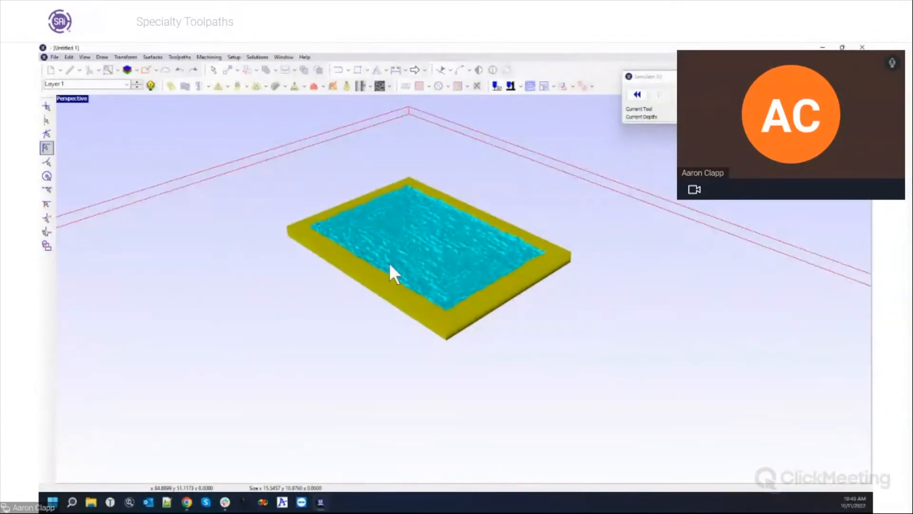
pyautogui.scroll(2, 409, 273)
pyautogui.moveTo(387, 243); pyautogui.dragTo(464, 275, button='middle')
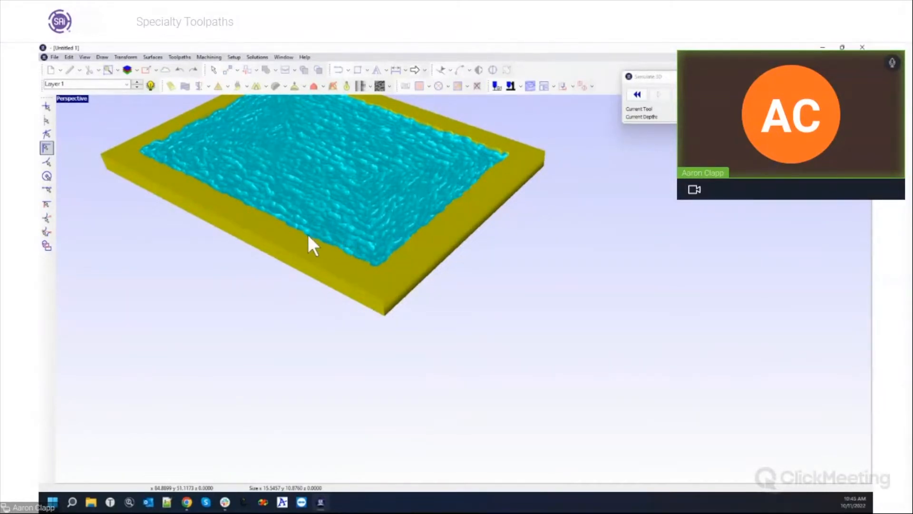
pyautogui.moveTo(309, 237); pyautogui.dragTo(214, 139, button='middle')
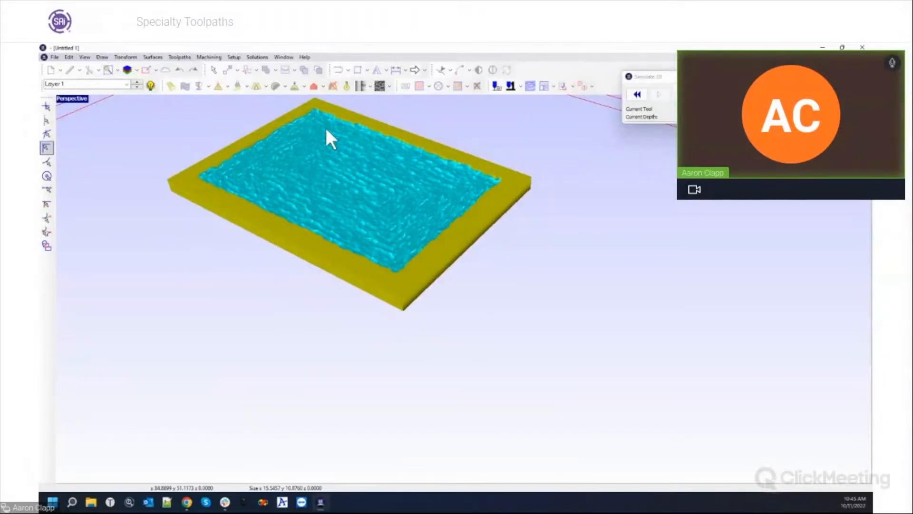
# Close the simulation and start a new island fill with the 90 Deg Conic tool at 0.25 depth.
pyautogui.click(477, 86)
pyautogui.click(477, 86)
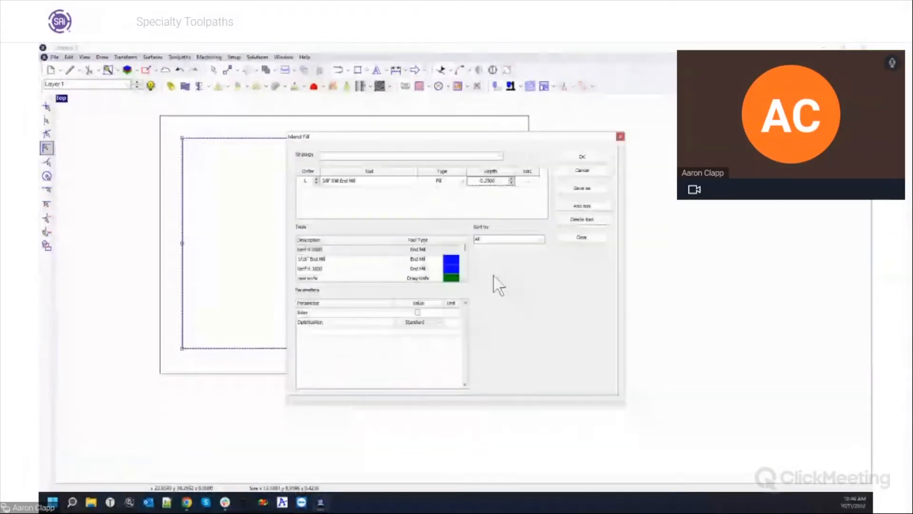
pyautogui.click(583, 240)
pyautogui.click(526, 240)
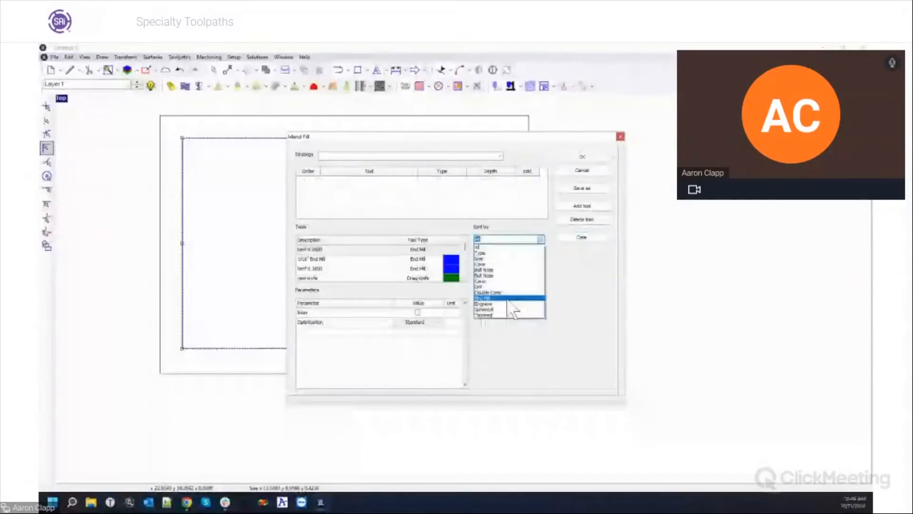
pyautogui.click(495, 281)
pyautogui.doubleClick(323, 250)
pyautogui.click(497, 182)
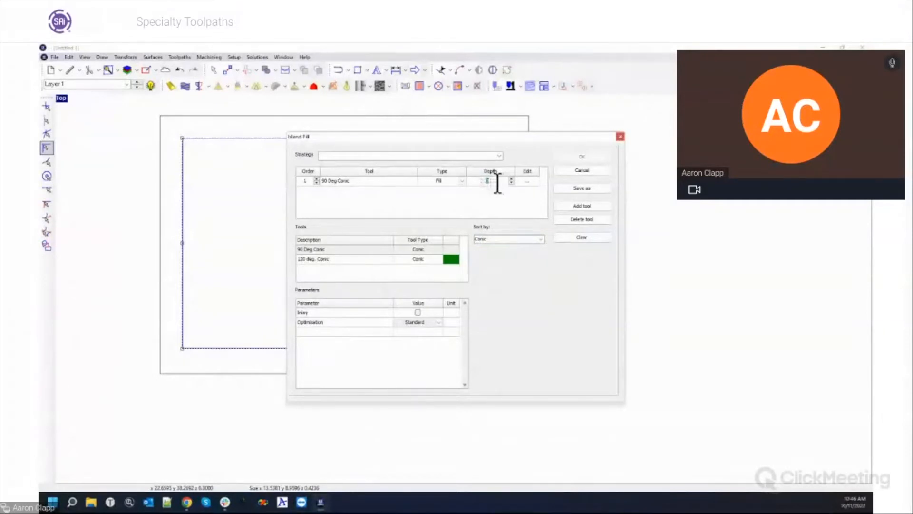
# Set the conic tool's fill overlap to 70 and generate the island fill toolpath.
pyautogui.click(527, 181)
pyautogui.click(307, 259)
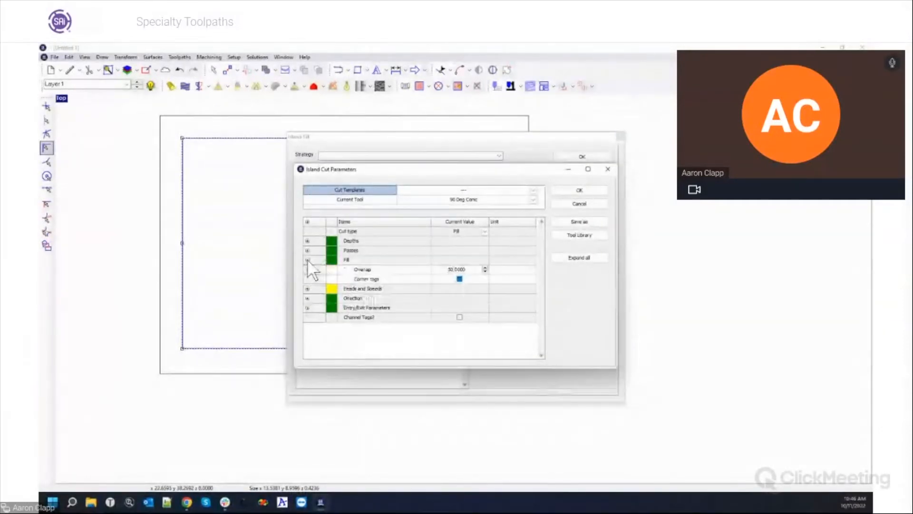
pyautogui.click(450, 269)
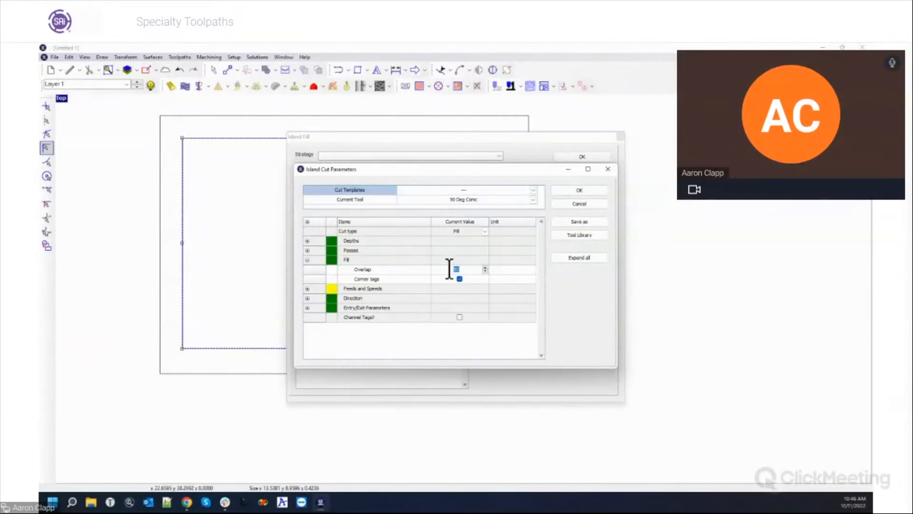
pyautogui.write('70')
pyautogui.press('Tab')
pyautogui.click(554, 190)
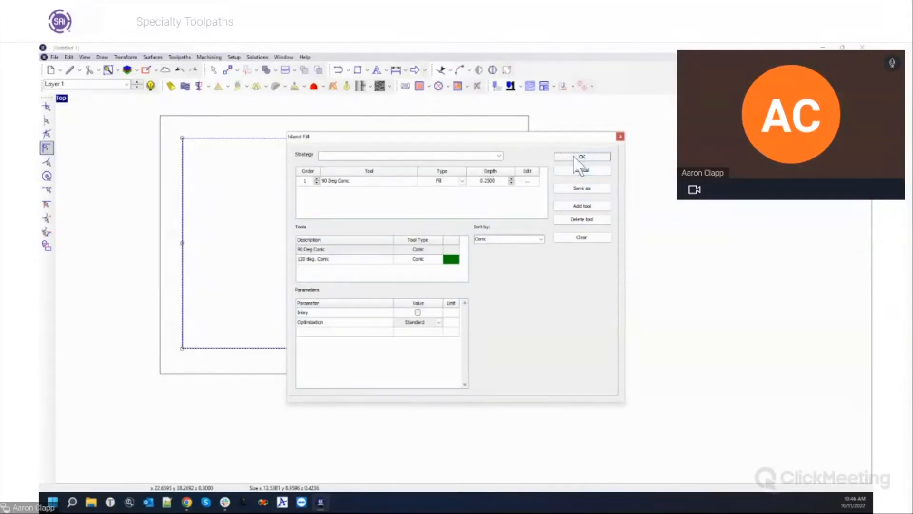
pyautogui.click(573, 156)
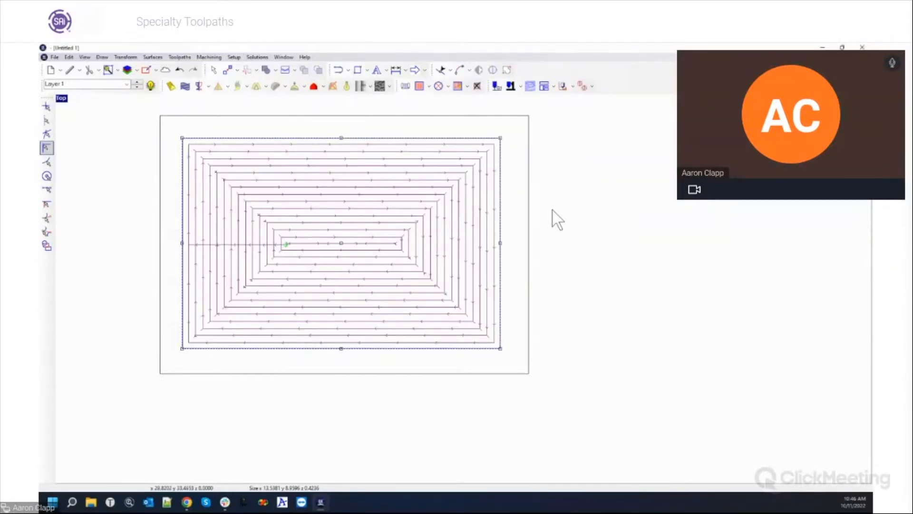
# Distort the island fill toolpath into wavy lines with wavelength 1 and 0.2 jitter and amplitudes.
pyautogui.scroll(-3, 346, 231)
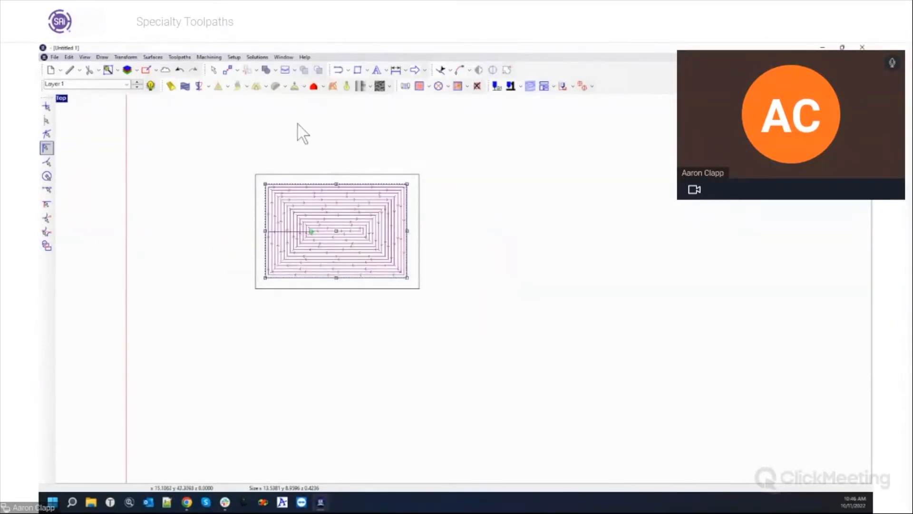
pyautogui.scroll(3, 299, 188)
pyautogui.scroll(1, 273, 191)
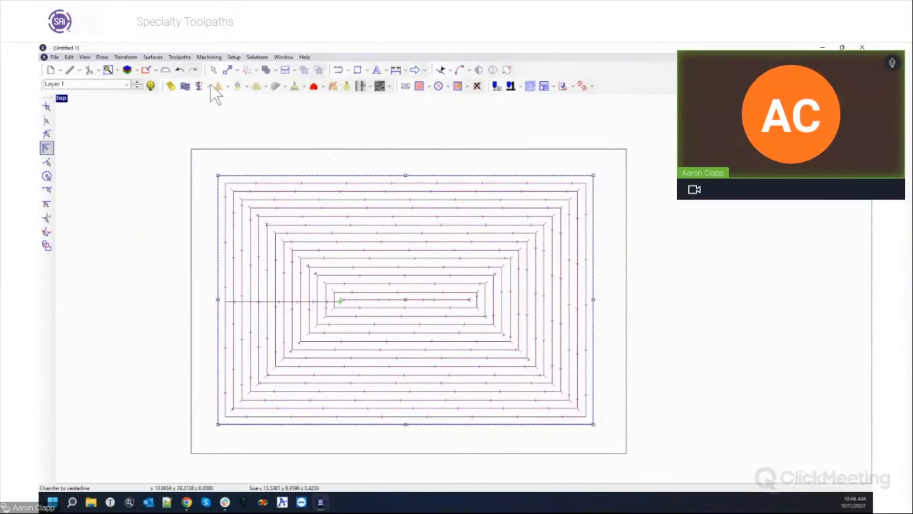
pyautogui.click(180, 57)
pyautogui.moveTo(198, 107)
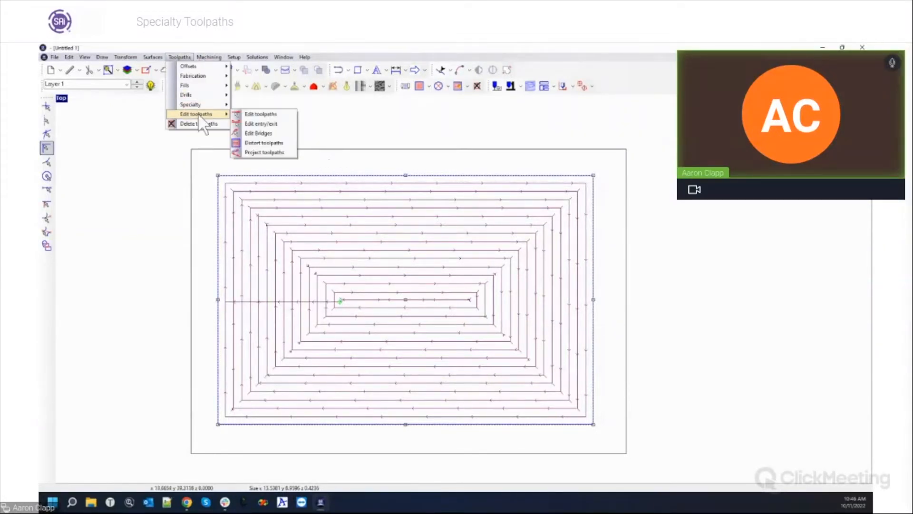
pyautogui.click(248, 141)
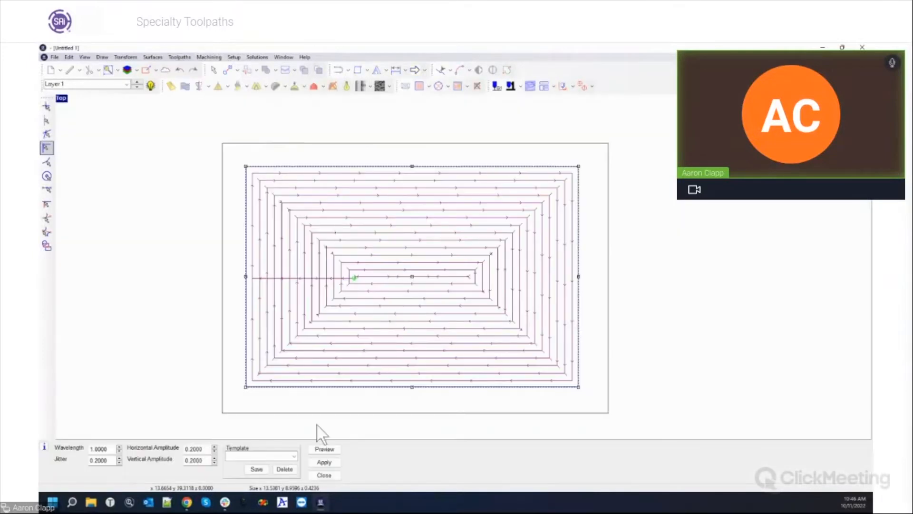
pyautogui.click(326, 461)
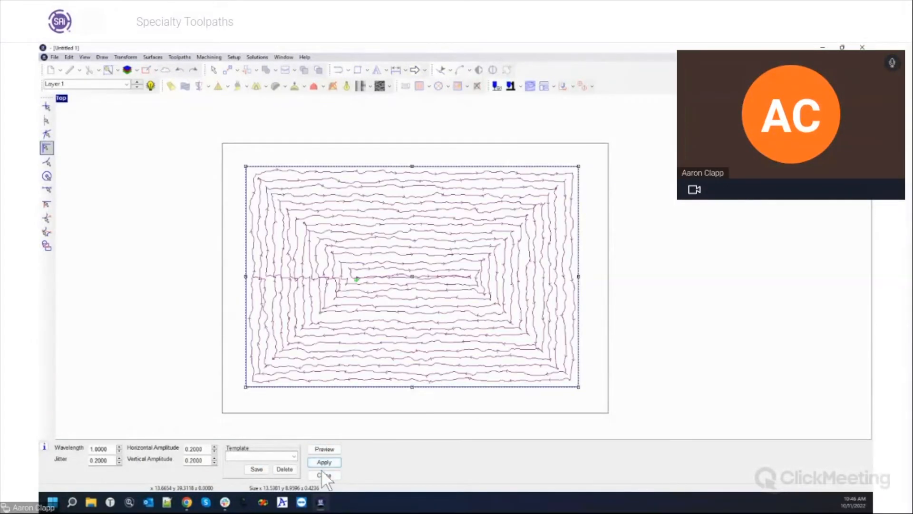
pyautogui.click(325, 475)
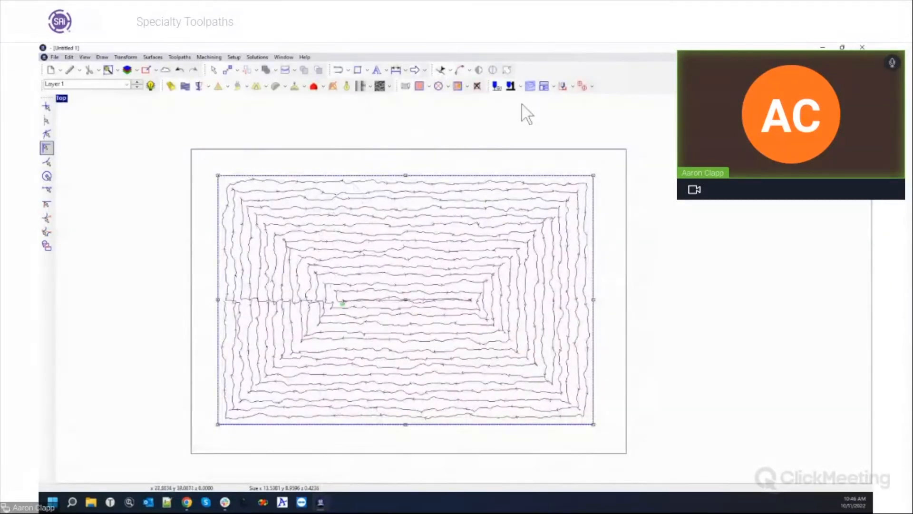
# Select the outer plate rectangle and start a 3D simulation.
pyautogui.click(302, 148)
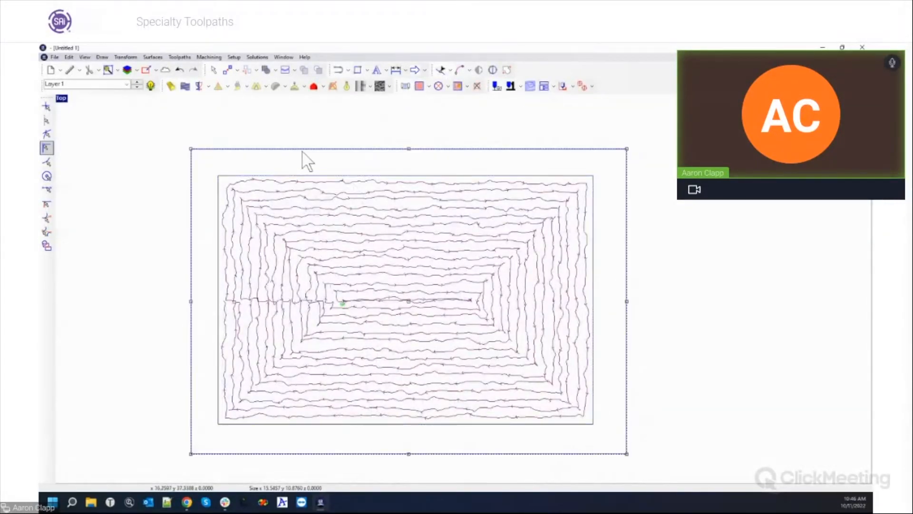
pyautogui.click(209, 57)
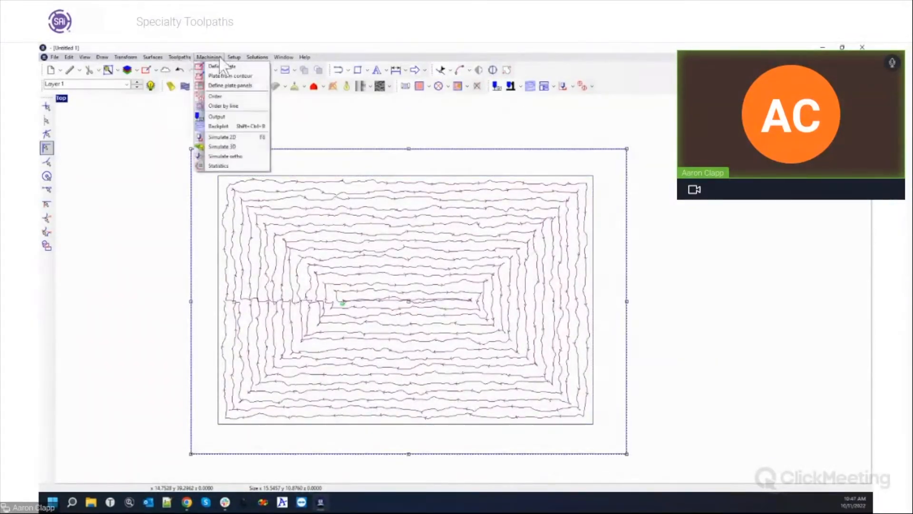
pyautogui.click(238, 146)
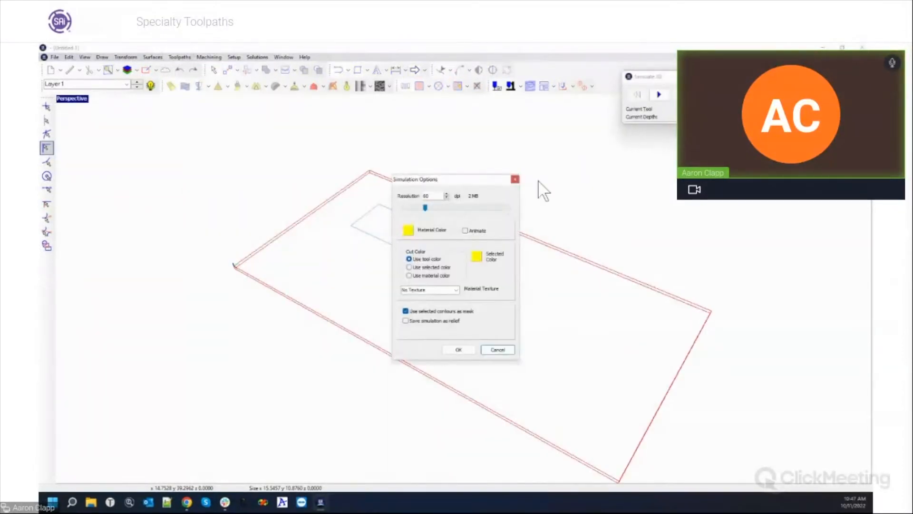
# Run the 3D simulation at a slightly higher resolution and show it as a shaded solid.
pyautogui.click(428, 207)
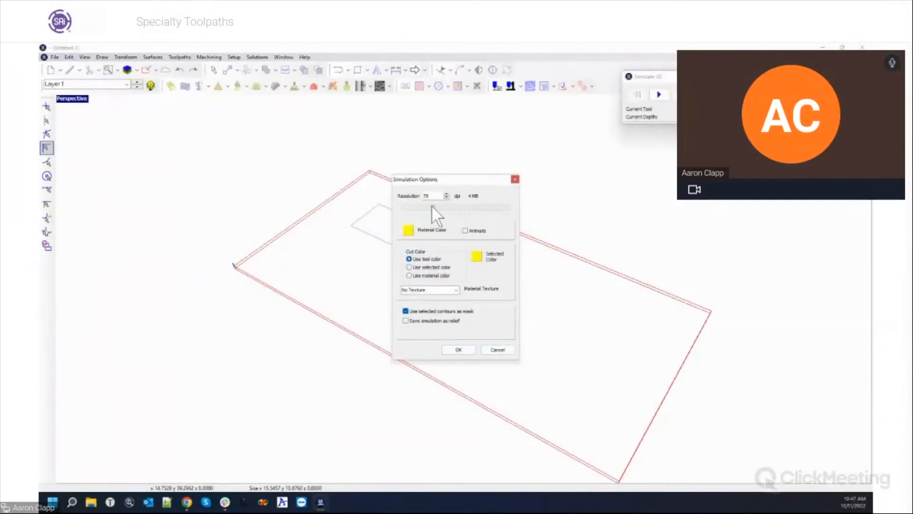
pyautogui.click(458, 348)
pyautogui.click(658, 93)
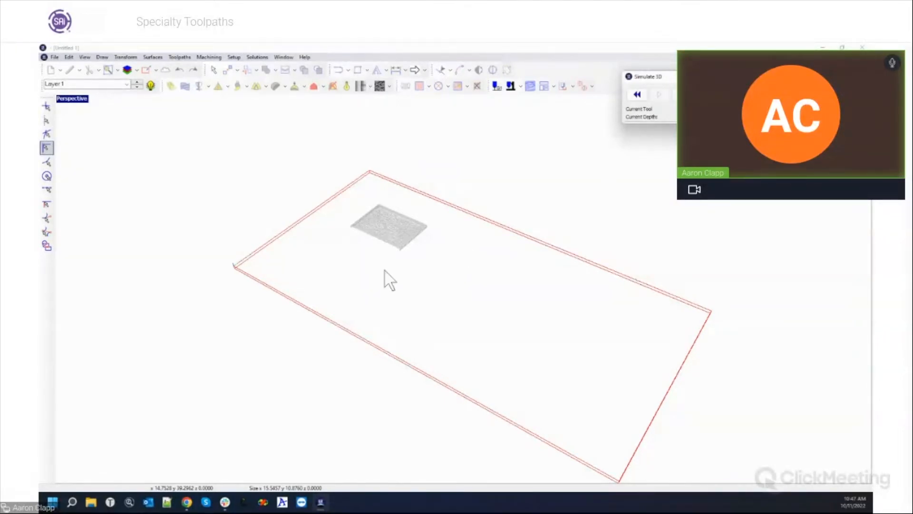
pyautogui.press('F8')
# Pan, zoom and orbit around the wavy pocket to inspect it, then close the simulation.
pyautogui.moveTo(381, 249)
pyautogui.mouseDown(button='middle')
pyautogui.moveTo(441, 300)
pyautogui.moveTo(440, 328)
pyautogui.mouseUp(button='middle')
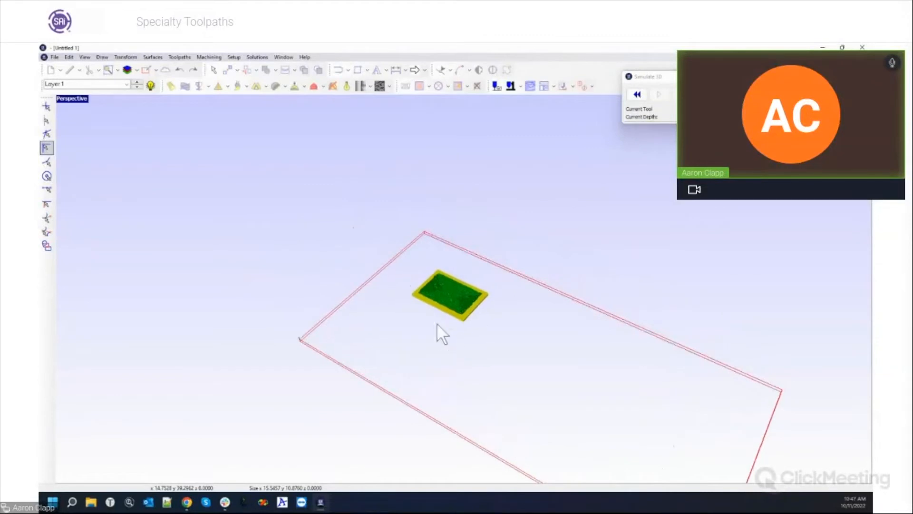
pyautogui.scroll(7, 416, 295)
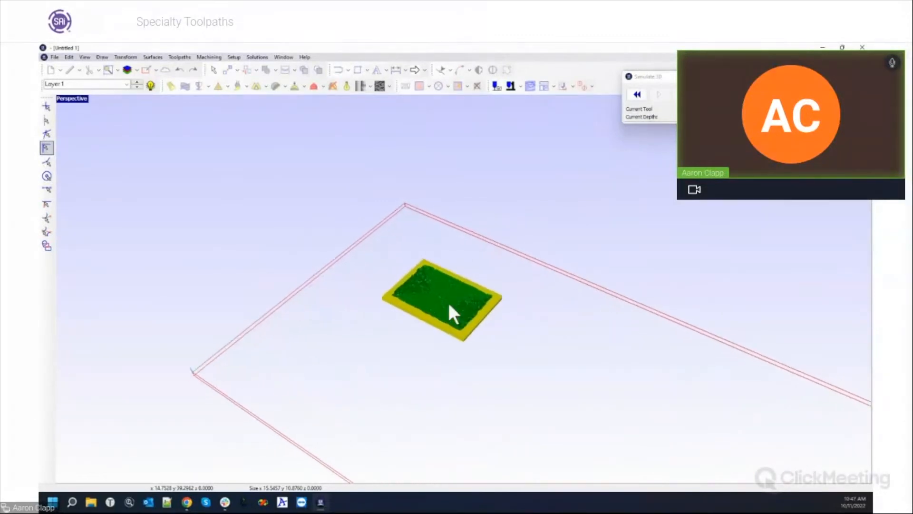
pyautogui.scroll(5, 456, 318)
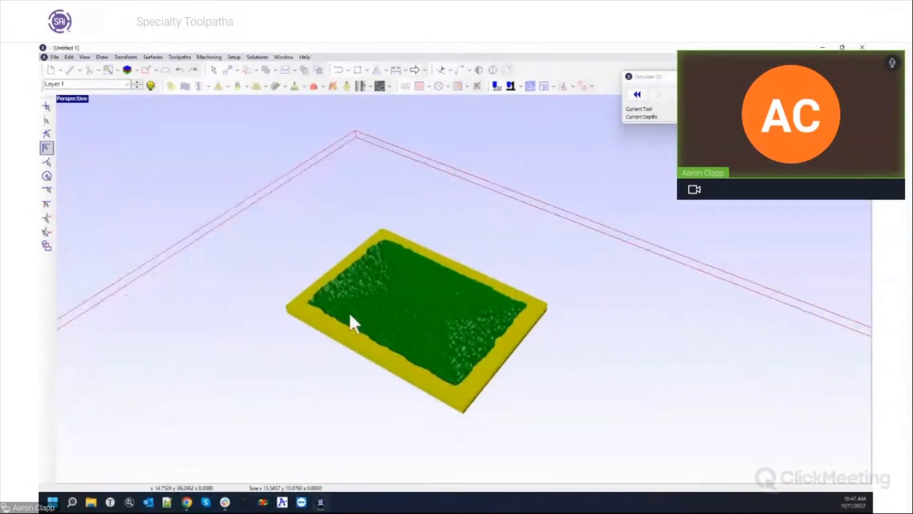
pyautogui.scroll(4, 404, 322)
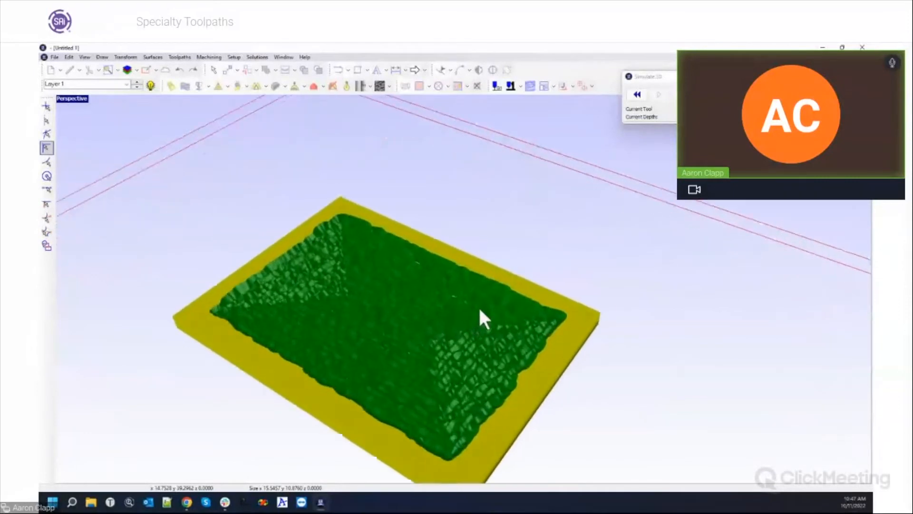
pyautogui.moveTo(381, 346); pyautogui.dragTo(408, 310, button='middle')
pyautogui.scroll(-3, 380, 297)
pyautogui.scroll(4, 449, 369)
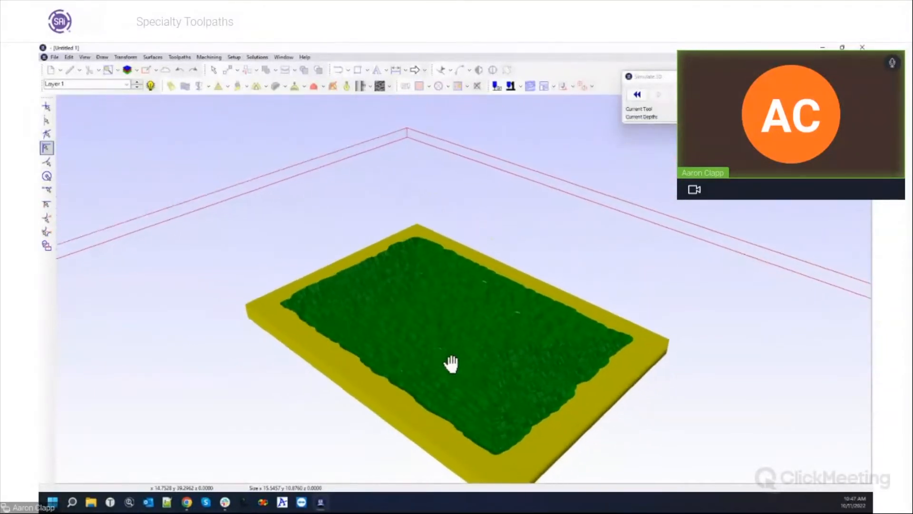
pyautogui.moveTo(373, 322); pyautogui.dragTo(599, 380, button='middle')
pyautogui.moveTo(325, 349); pyautogui.dragTo(486, 372, button='middle')
pyautogui.moveTo(299, 340); pyautogui.dragTo(314, 325, button='middle')
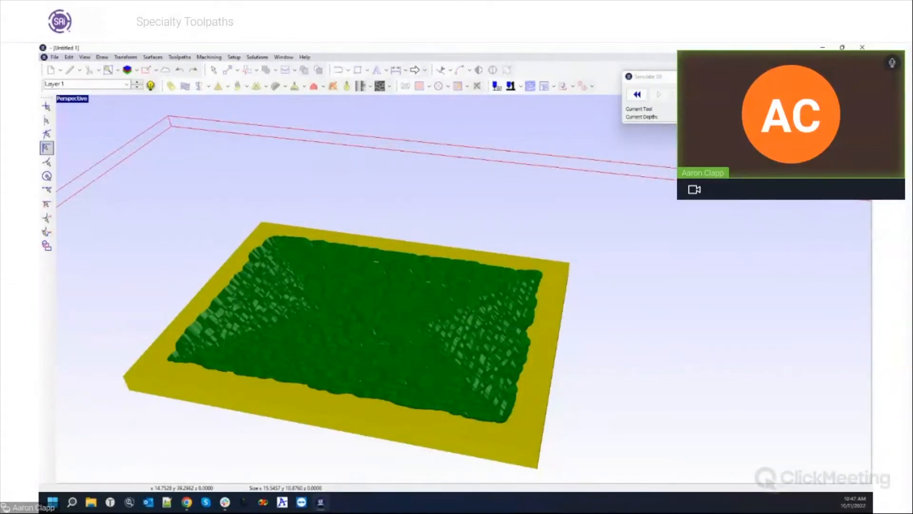
pyautogui.click(761, 76)
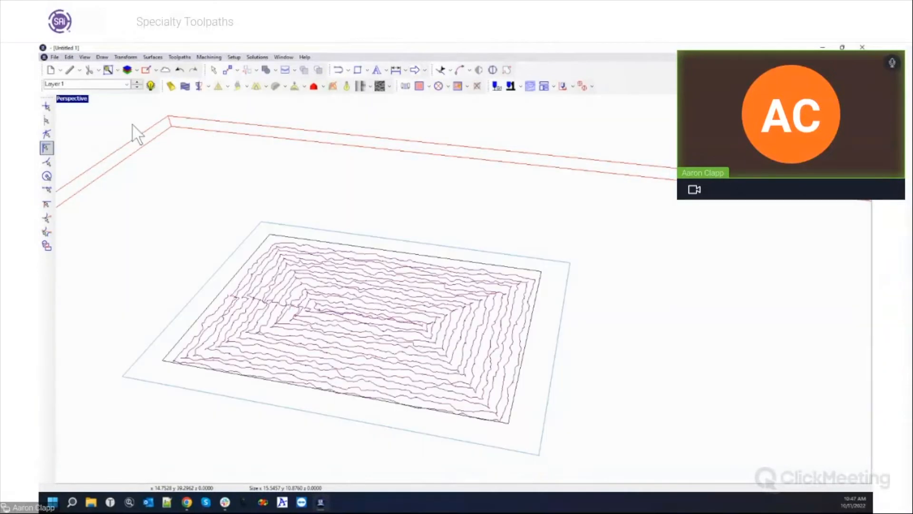
# Return to a maximised top view and box-select the wavy spiral pocket toolpath.
pyautogui.doubleClick(80, 99)
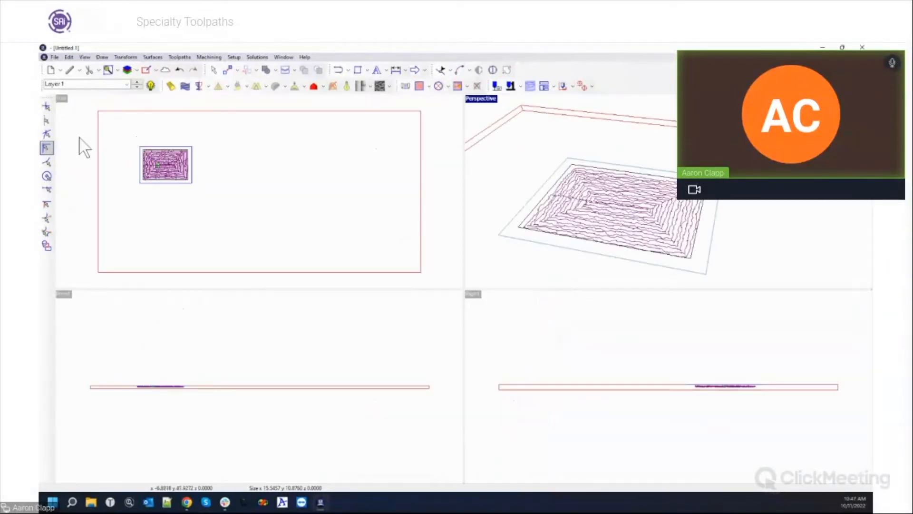
pyautogui.doubleClick(63, 99)
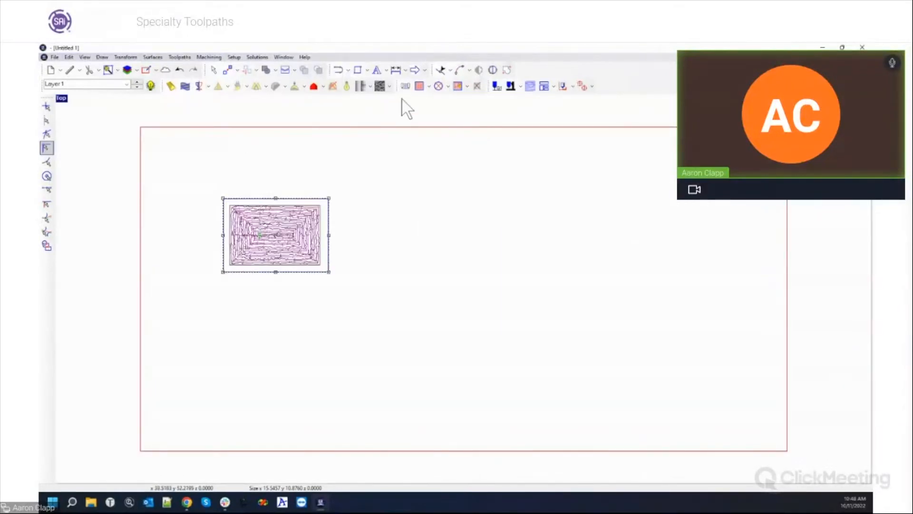
pyautogui.click(429, 87)
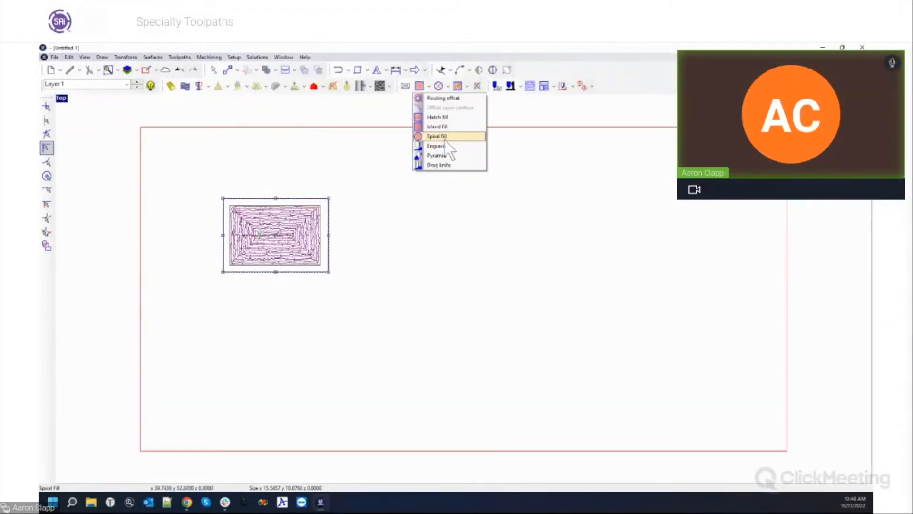
pyautogui.click(477, 257)
pyautogui.scroll(5, 231, 239)
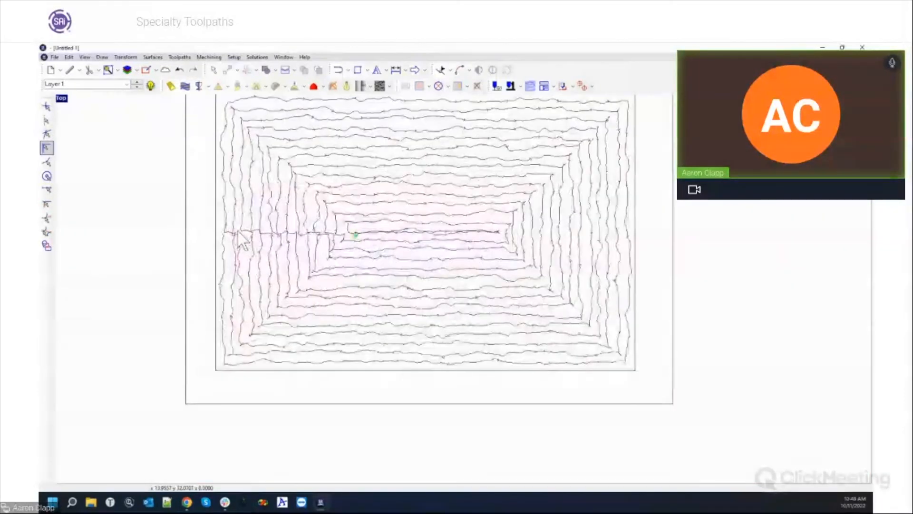
pyautogui.scroll(-3, 240, 238)
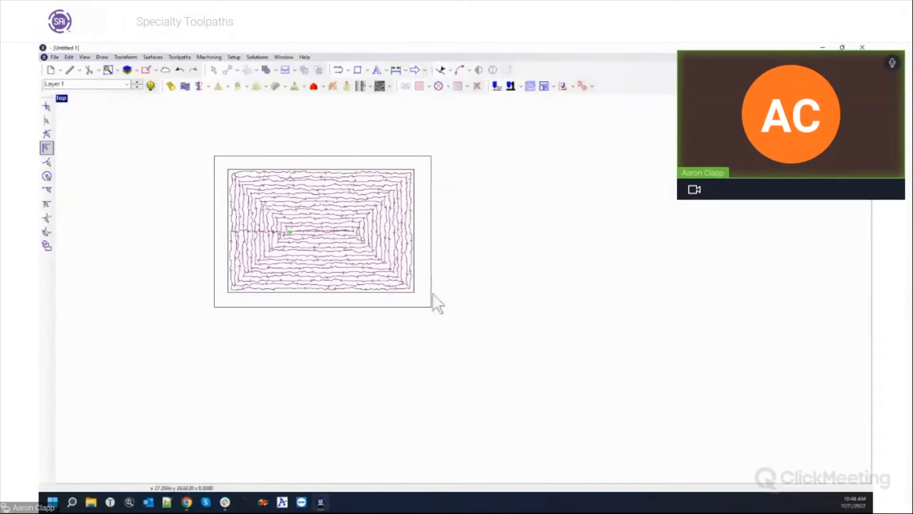
pyautogui.moveTo(195, 137); pyautogui.dragTo(409, 295)
pyautogui.click(415, 289)
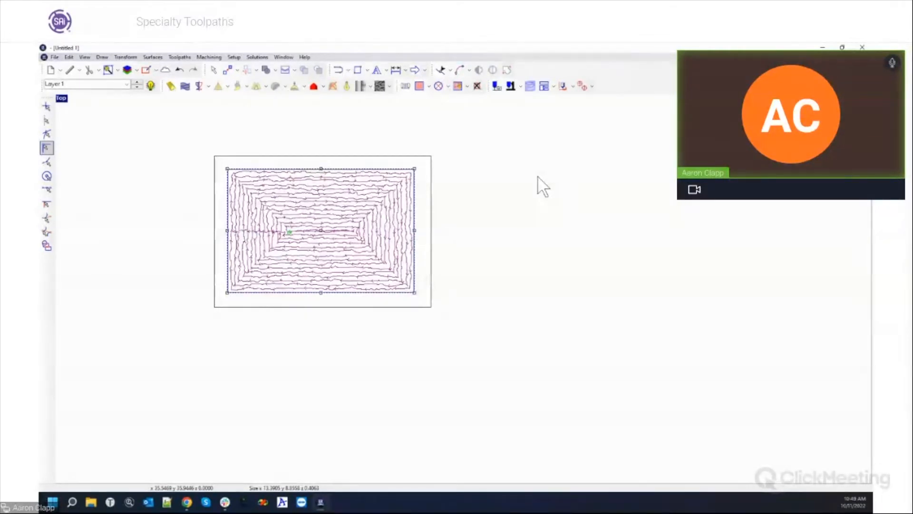
# Delete the old toolpath and start an island fill using the 3/8" Ball End Mill.
pyautogui.click(478, 90)
pyautogui.click(420, 87)
pyautogui.click(578, 239)
pyautogui.click(540, 239)
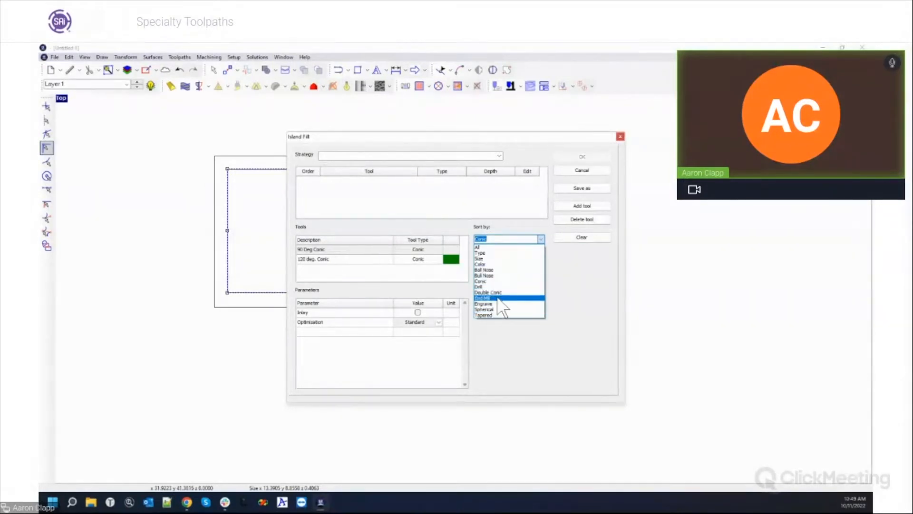
pyautogui.click(500, 269)
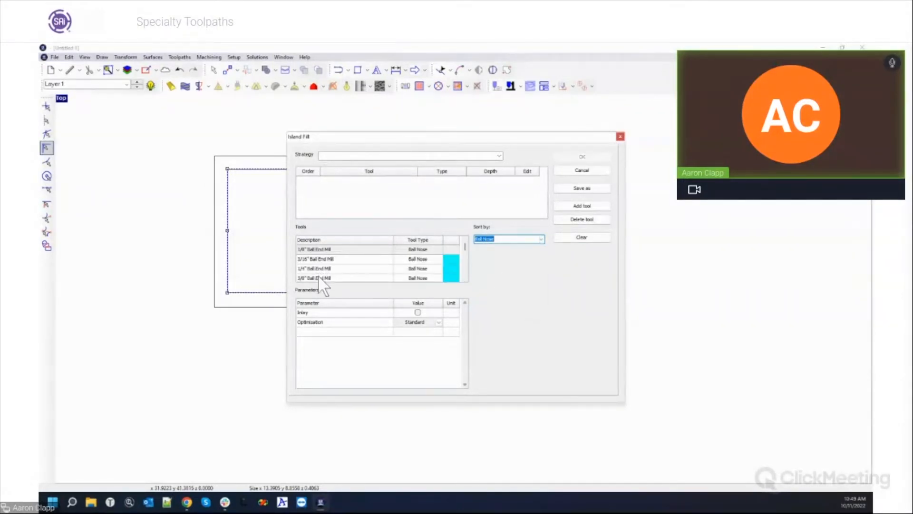
pyautogui.doubleClick(318, 277)
# Set the fill depth to 0.2, adjust the fill overlap, and create the island fill toolpath.
pyautogui.click(500, 181)
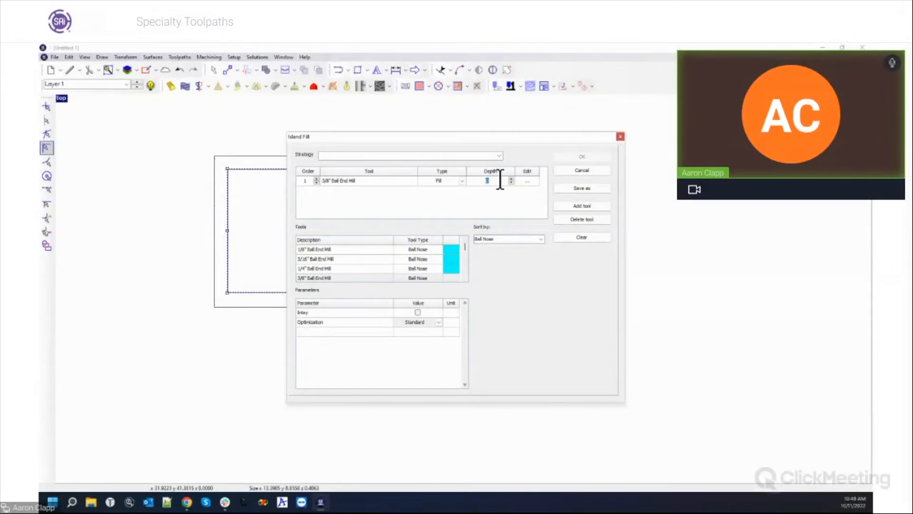
pyautogui.write('.2')
pyautogui.press('Return')
pyautogui.click(527, 181)
pyautogui.click(307, 260)
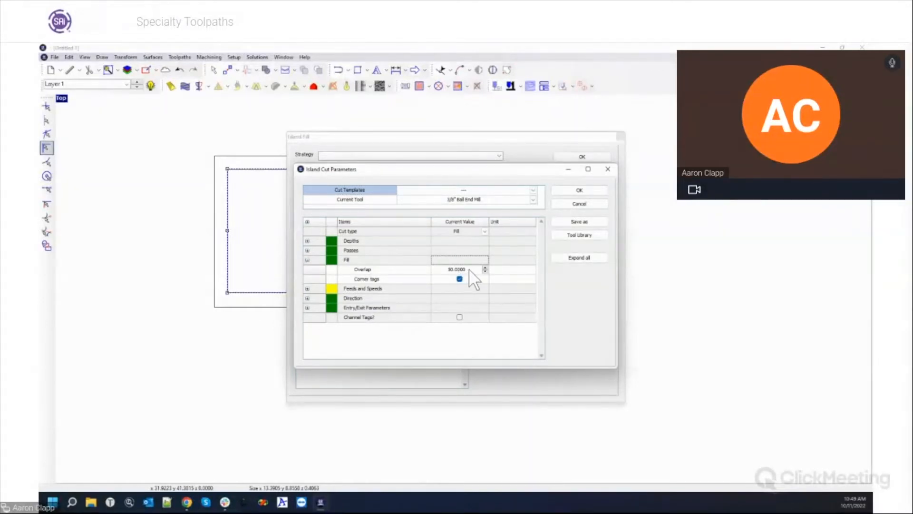
pyautogui.click(456, 269)
pyautogui.click(575, 190)
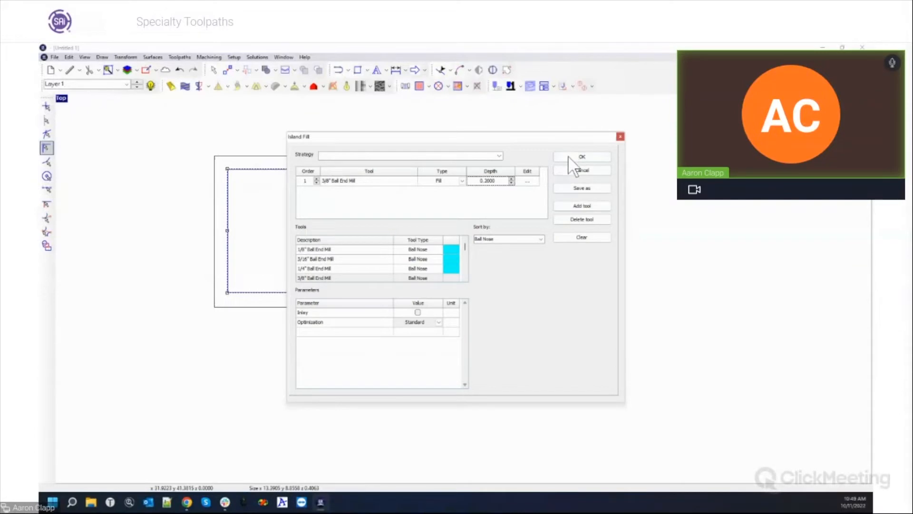
pyautogui.click(569, 158)
pyautogui.scroll(3, 238, 162)
pyautogui.scroll(-1, 427, 407)
pyautogui.scroll(2, 452, 456)
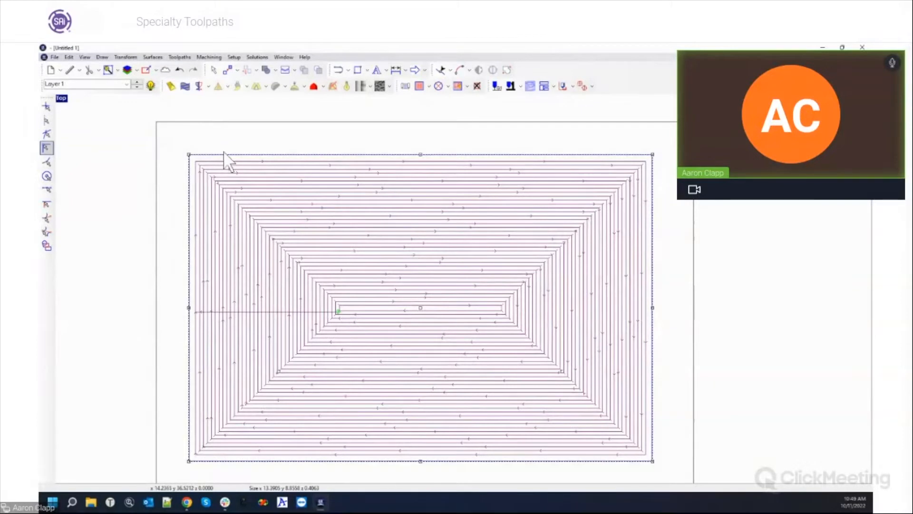
# Distort the spiral fill with noise: wavelength 1, jitter and amplitudes 0.2.
pyautogui.click(161, 58)
pyautogui.click(161, 58)
pyautogui.click(160, 56)
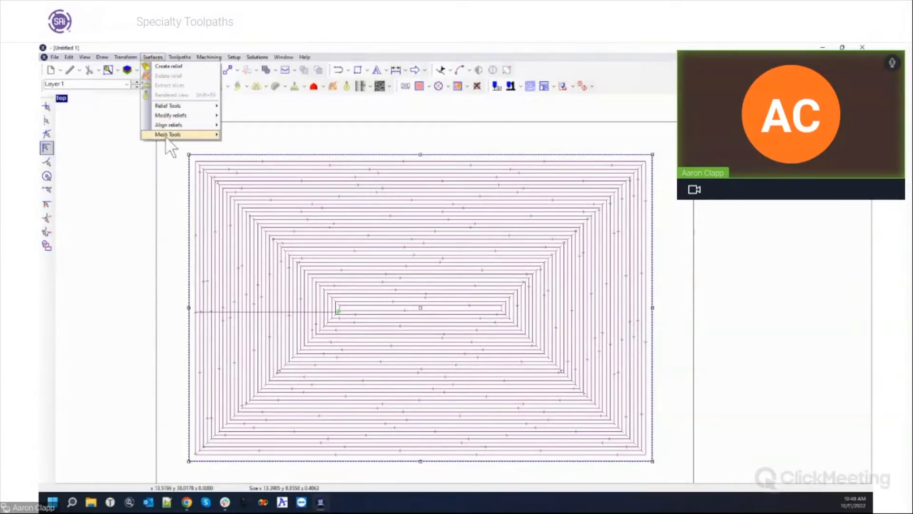
pyautogui.moveTo(178, 111)
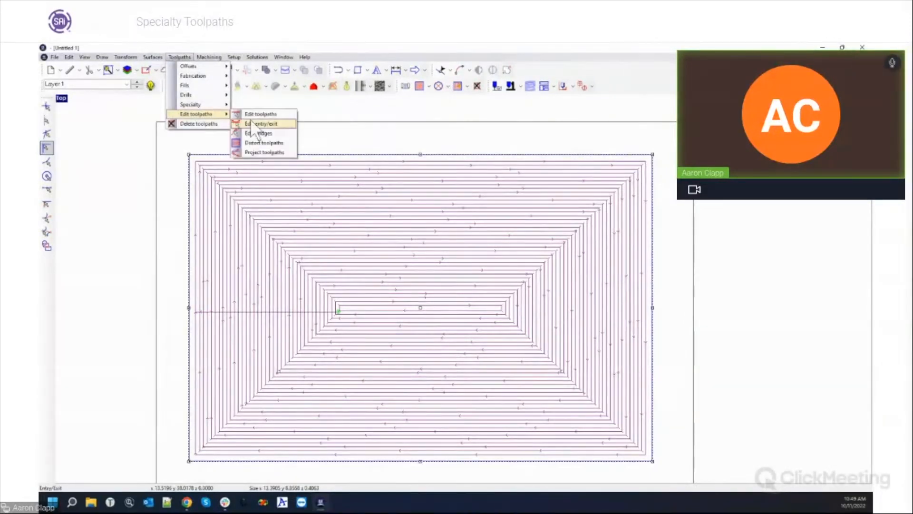
pyautogui.click(260, 142)
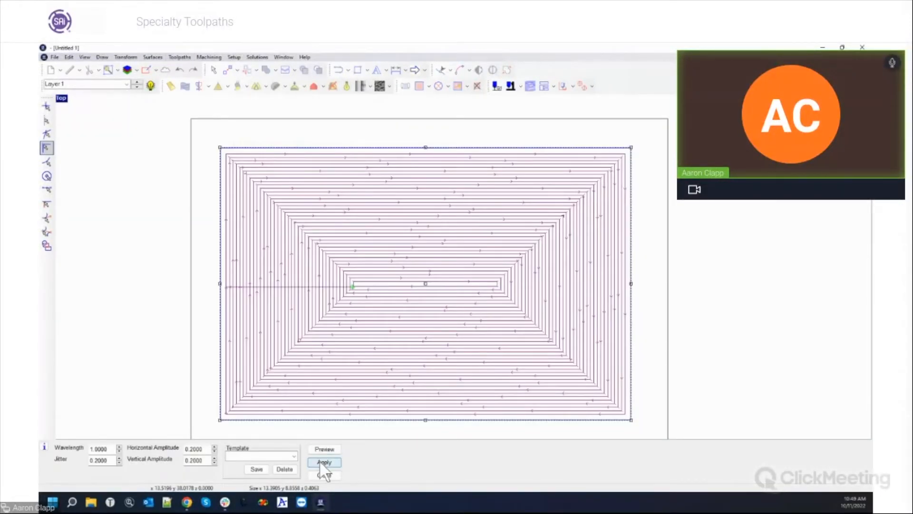
pyautogui.click(320, 462)
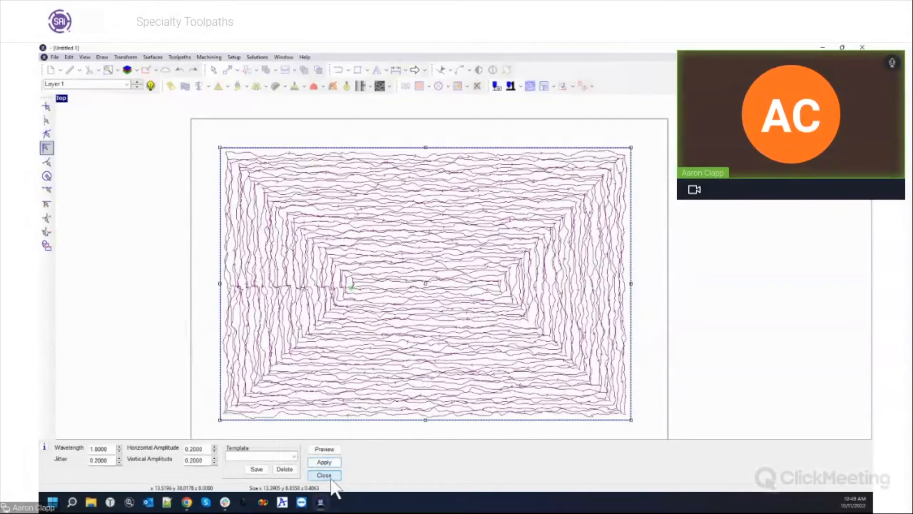
pyautogui.click(331, 479)
# Show the four-view layout and zoom in on the front view.
pyautogui.doubleClick(62, 98)
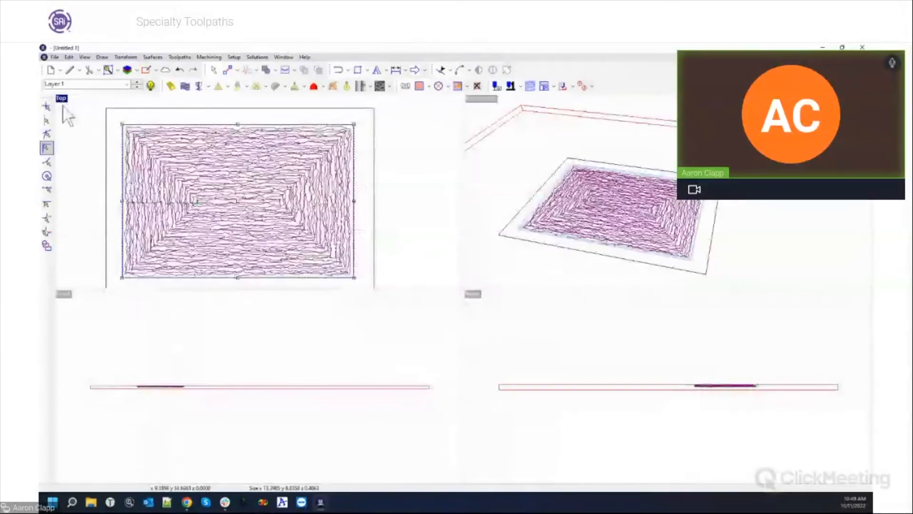
pyautogui.click(128, 416)
pyautogui.scroll(3, 120, 412)
pyautogui.scroll(3, 181, 366)
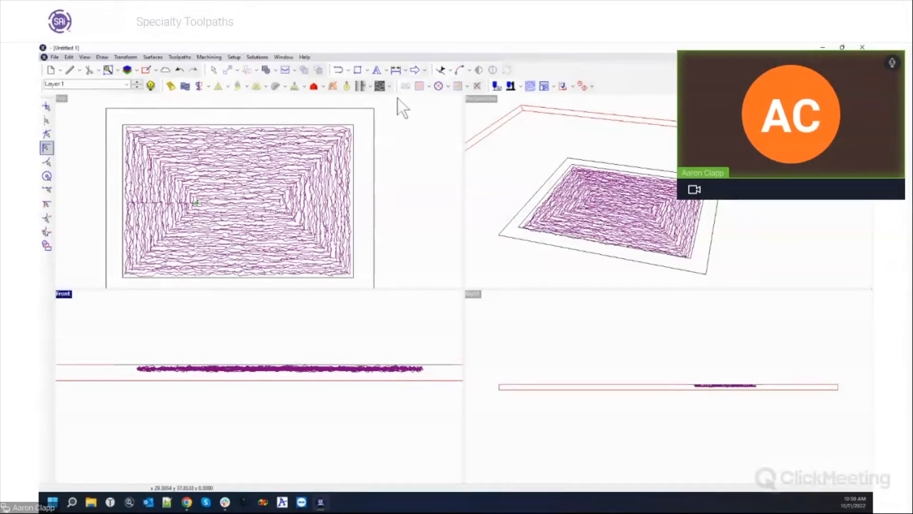
# Select the distorted toolpath in the top view.
pyautogui.click(190, 56)
pyautogui.click(328, 159)
pyautogui.click(320, 123)
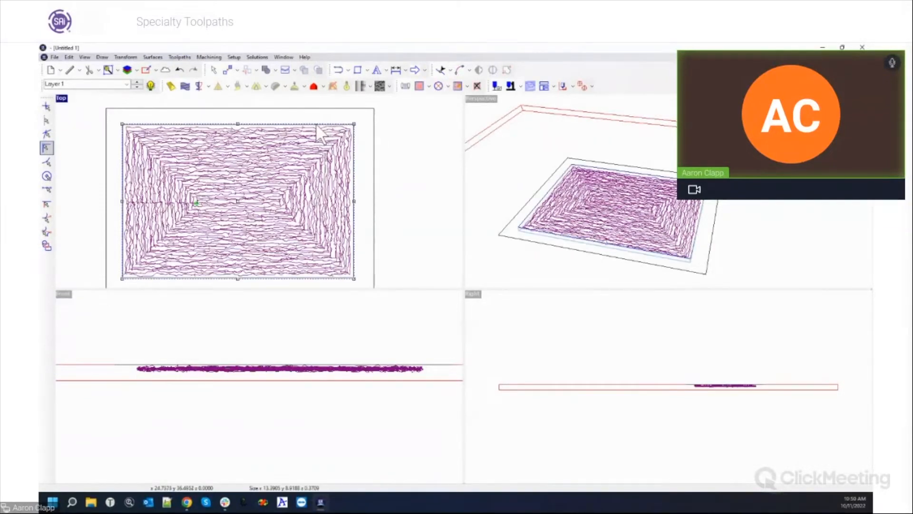
# Open Project toolpaths vertical rotation, untick Apply across selection, and leave the mode on Height.
pyautogui.click(180, 56)
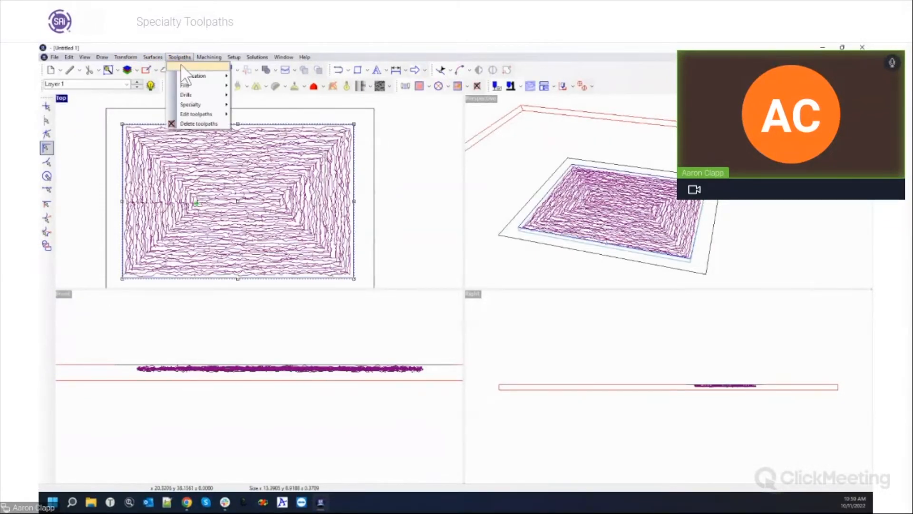
pyautogui.moveTo(190, 114)
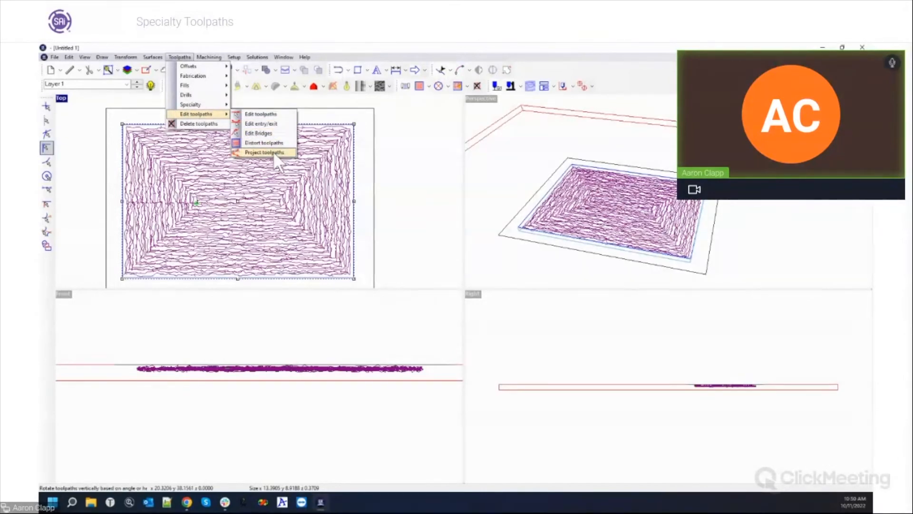
pyautogui.click(273, 151)
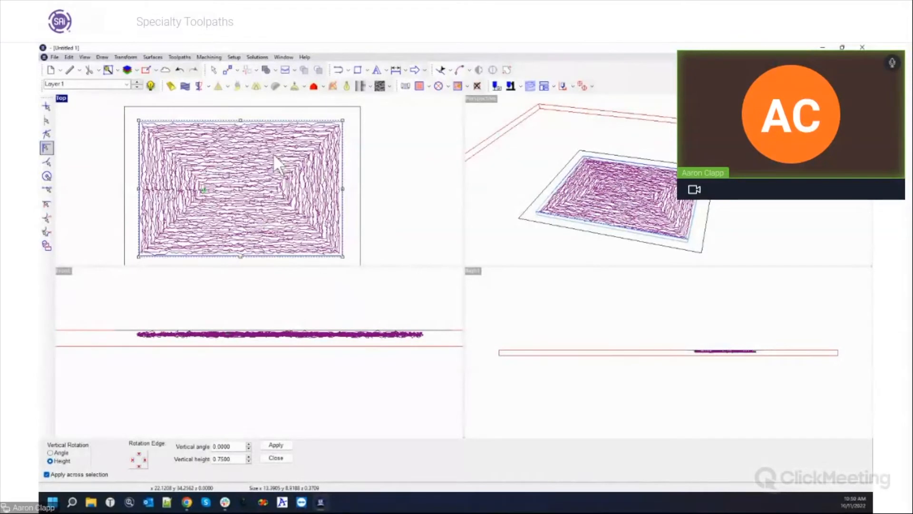
pyautogui.click(46, 474)
pyautogui.click(60, 452)
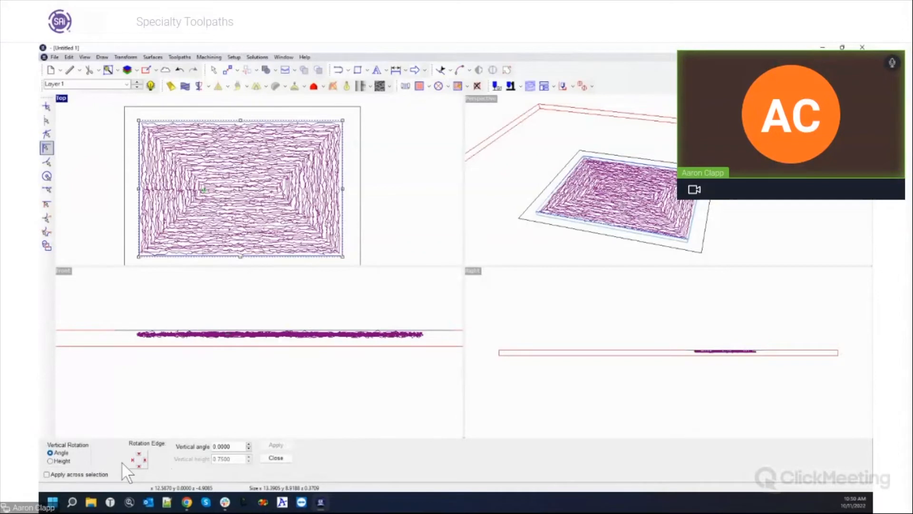
pyautogui.moveTo(237, 446); pyautogui.dragTo(189, 443)
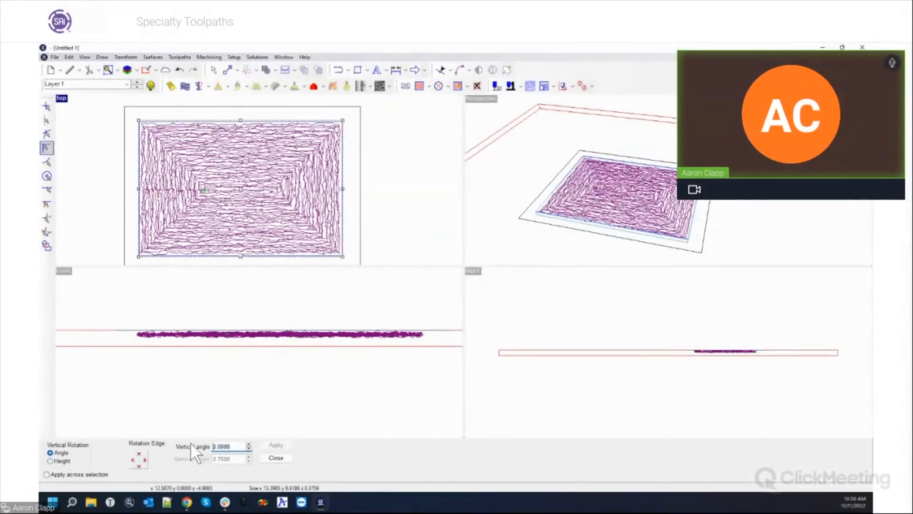
pyautogui.click(50, 460)
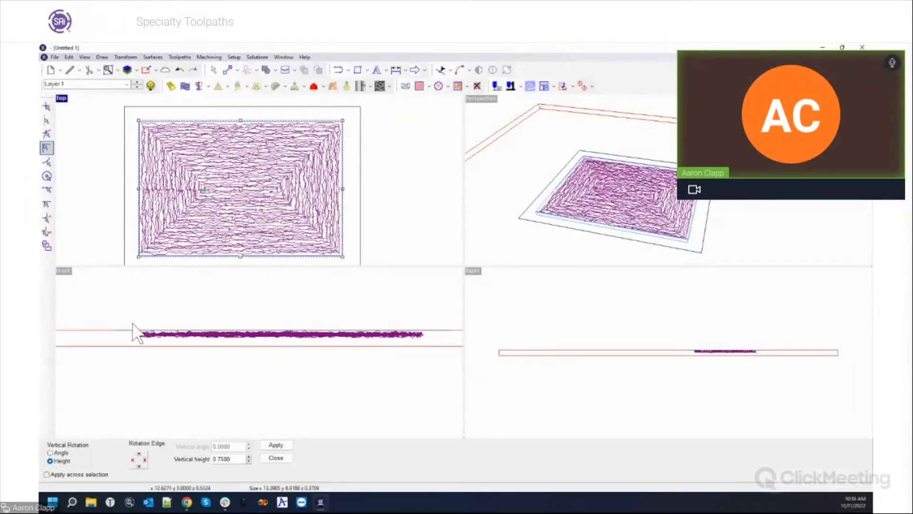
# Set the vertical rotation height to 0.25.
pyautogui.moveTo(128, 315); pyautogui.dragTo(153, 355)
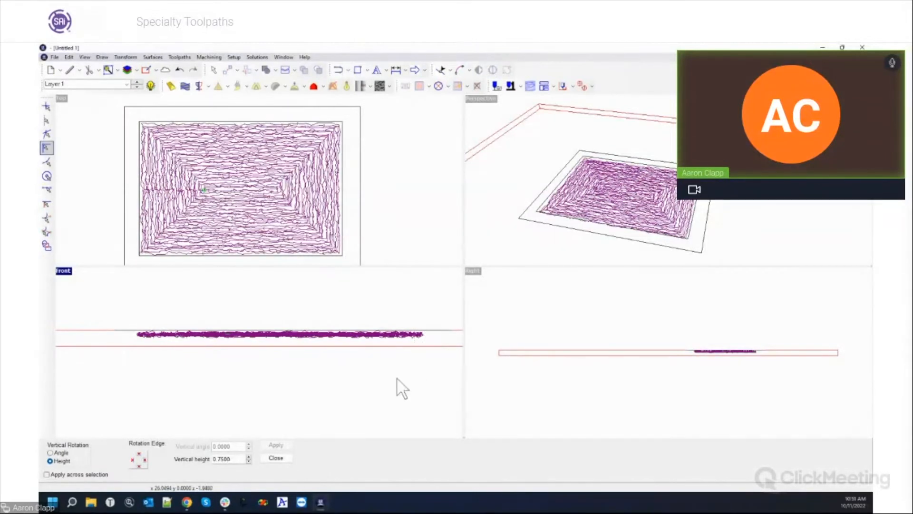
pyautogui.moveTo(210, 460); pyautogui.dragTo(244, 461)
pyautogui.write('.25')
pyautogui.press('Tab')
# Apply the 0.25 height ramp to the distorted toolpath and select the outer stock rectangle.
pyautogui.click(153, 120)
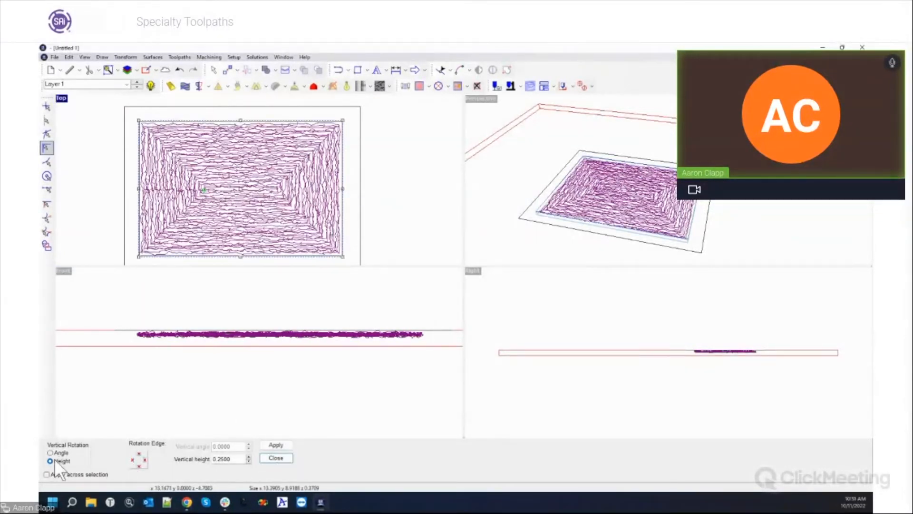
pyautogui.click(285, 445)
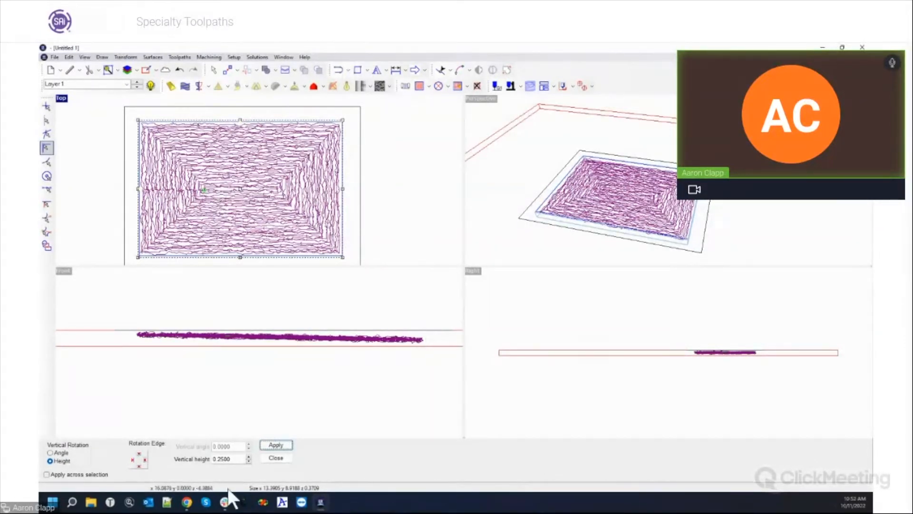
pyautogui.click(275, 458)
pyautogui.click(193, 108)
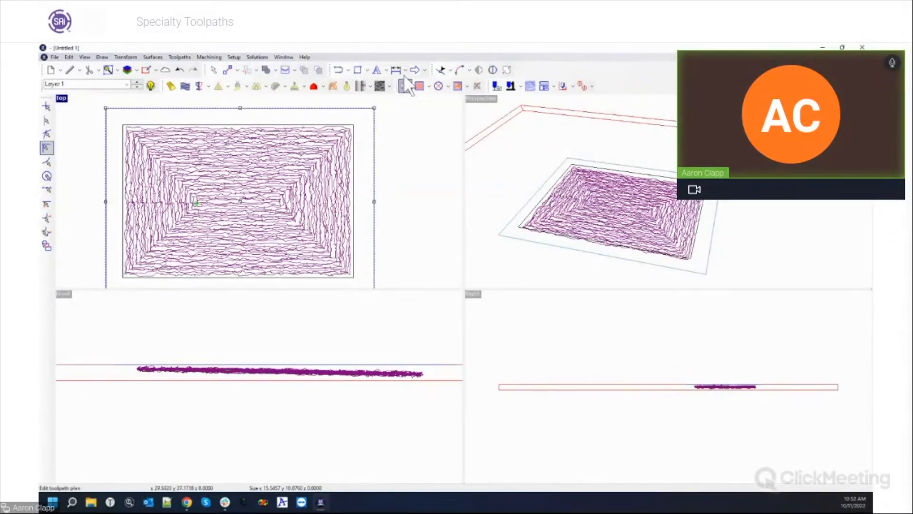
pyautogui.click(214, 61)
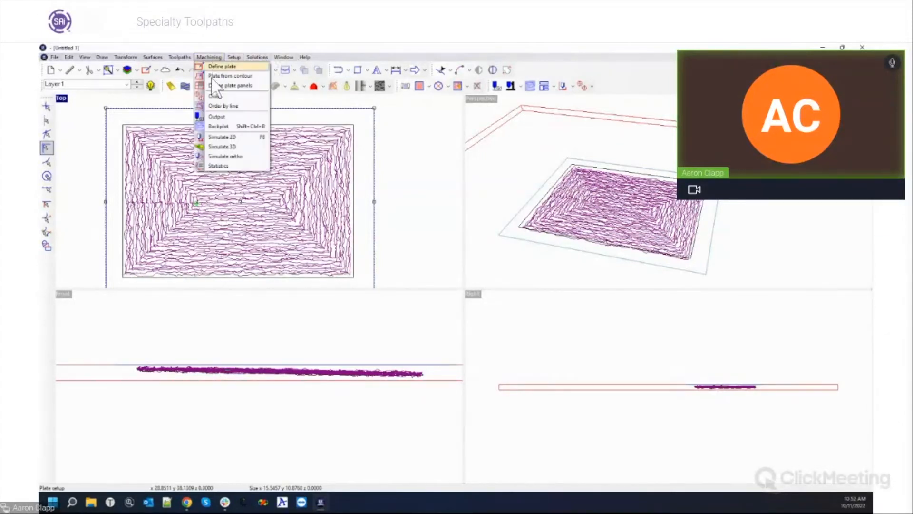
pyautogui.click(220, 155)
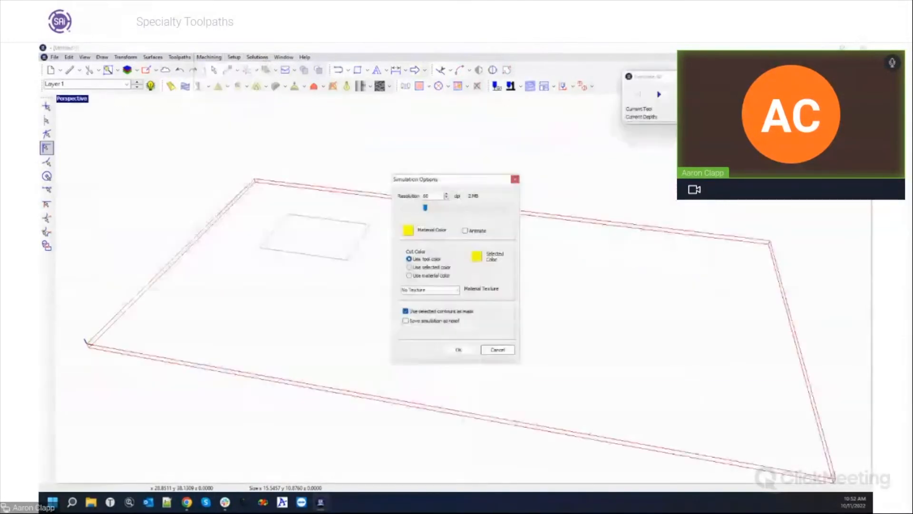
pyautogui.click(455, 350)
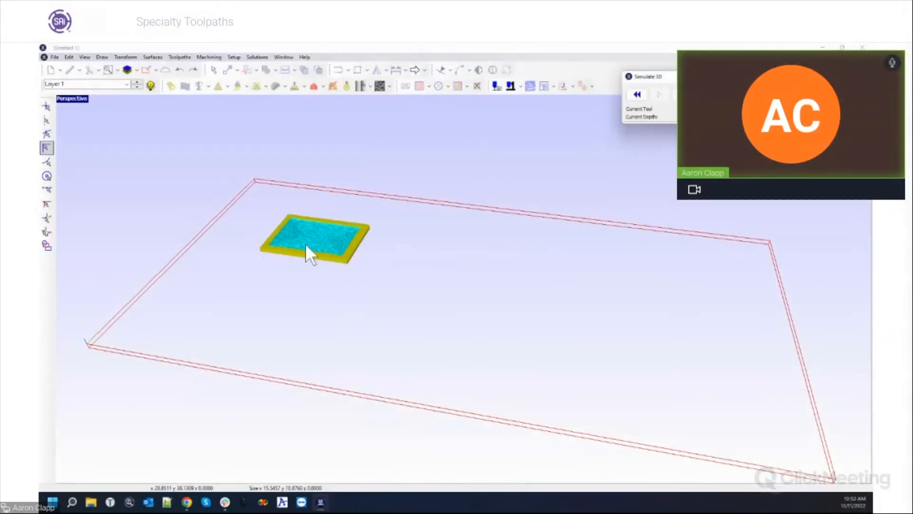
pyautogui.moveTo(306, 246); pyautogui.dragTo(379, 303, button='middle')
pyautogui.scroll(3, 367, 301)
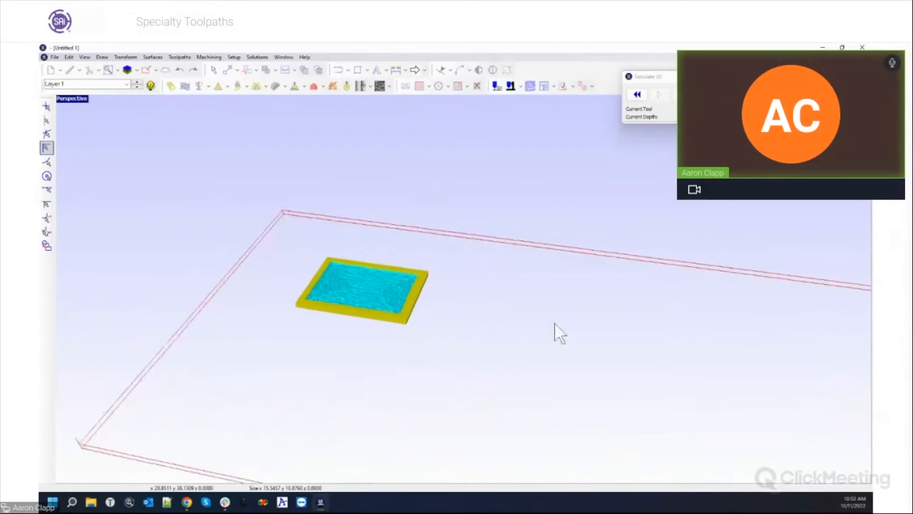
pyautogui.scroll(5, 312, 306)
pyautogui.moveTo(503, 321); pyautogui.dragTo(565, 287, button='middle')
pyautogui.moveTo(448, 278); pyautogui.dragTo(402, 261, button='middle')
pyautogui.scroll(1, 376, 296)
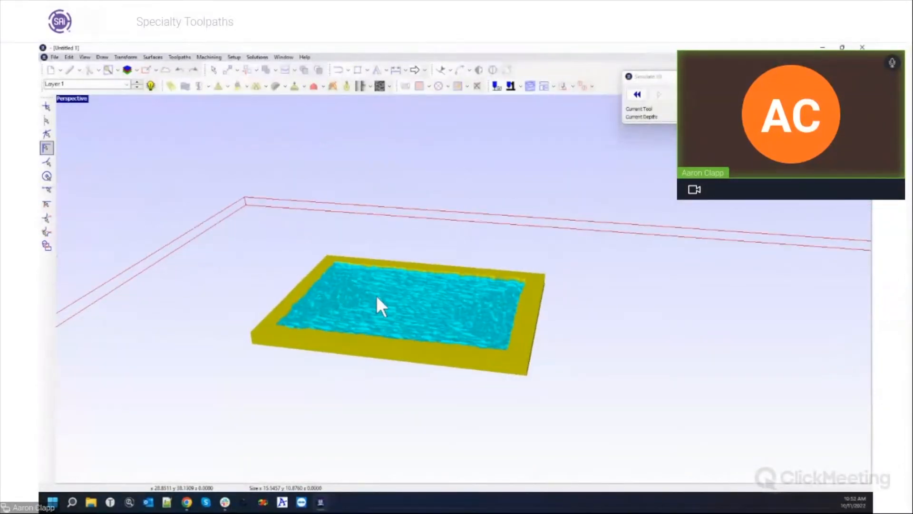
pyautogui.scroll(2, 478, 306)
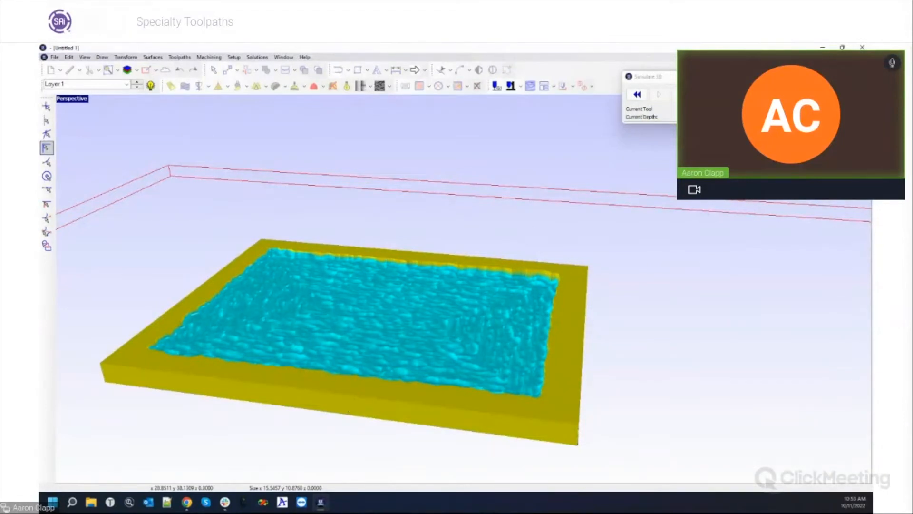
pyautogui.click(765, 77)
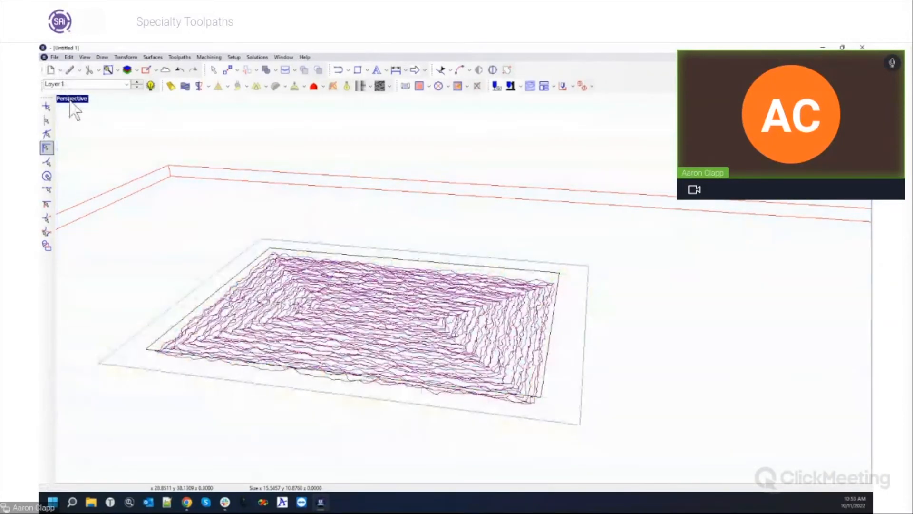
# In the four-view layout, select and delete the purple hatch pocket toolpath.
pyautogui.doubleClick(70, 100)
pyautogui.click(109, 136)
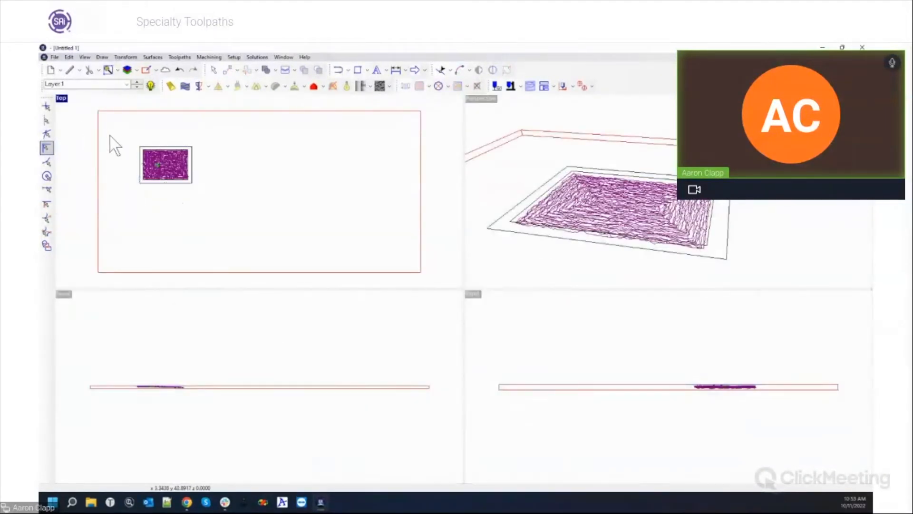
pyautogui.scroll(3, 102, 136)
pyautogui.moveTo(171, 162); pyautogui.dragTo(332, 273)
pyautogui.click(214, 191)
pyautogui.click(230, 167)
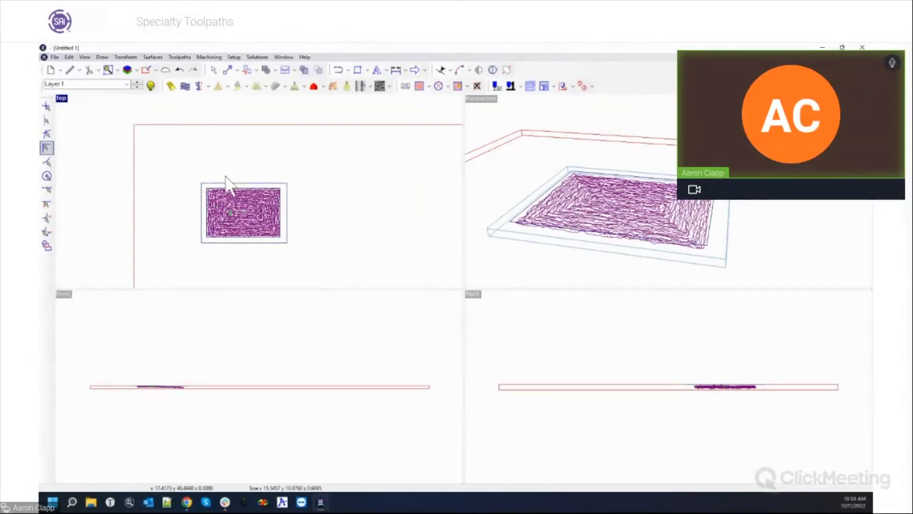
pyautogui.click(225, 187)
pyautogui.press('Delete')
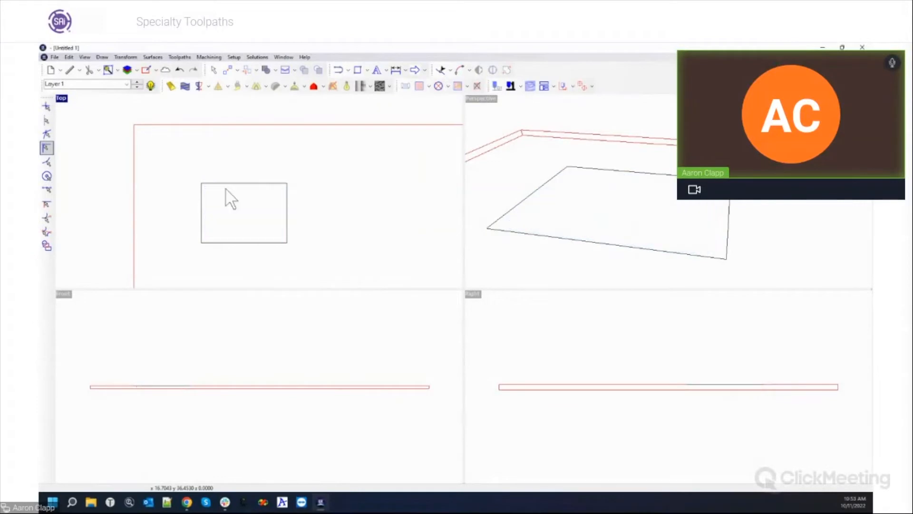
# Define the plate as 96 × 48 in with 0.75 in thickness.
pyautogui.click(148, 70)
pyautogui.click(463, 254)
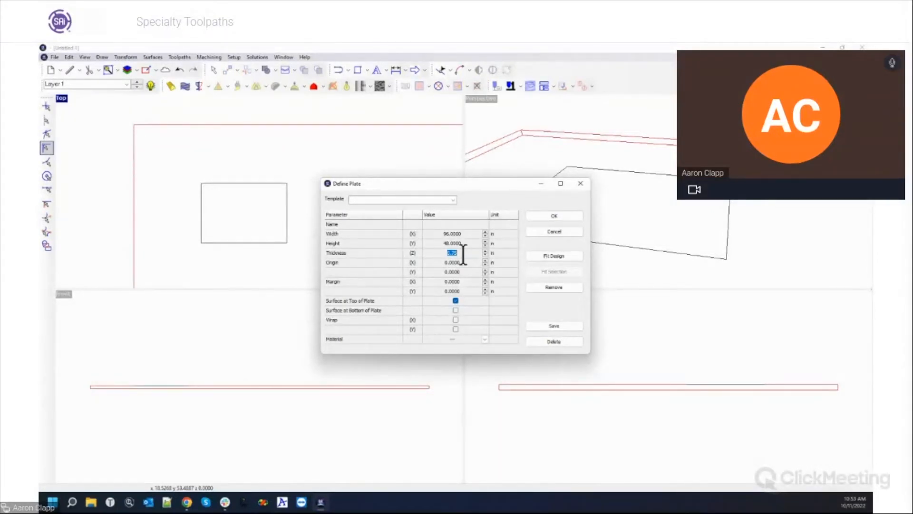
pyautogui.click(554, 214)
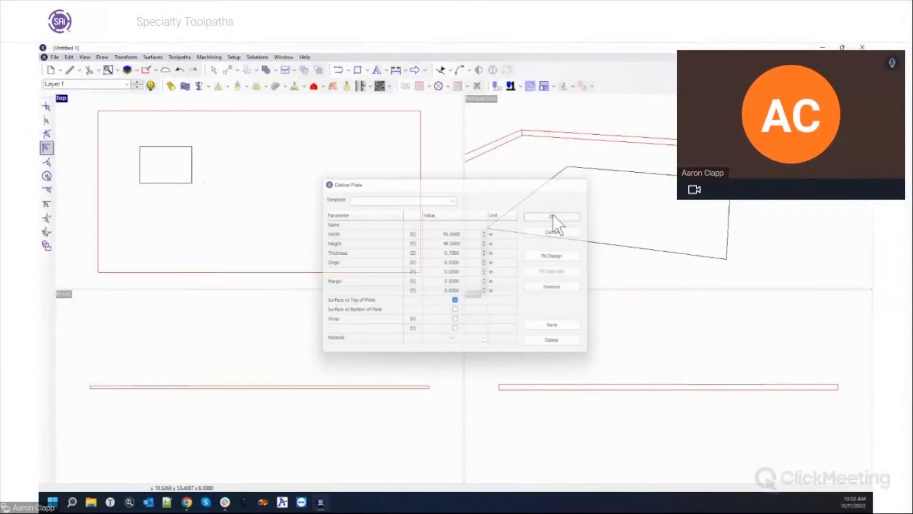
pyautogui.scroll(3, 102, 151)
pyautogui.click(396, 70)
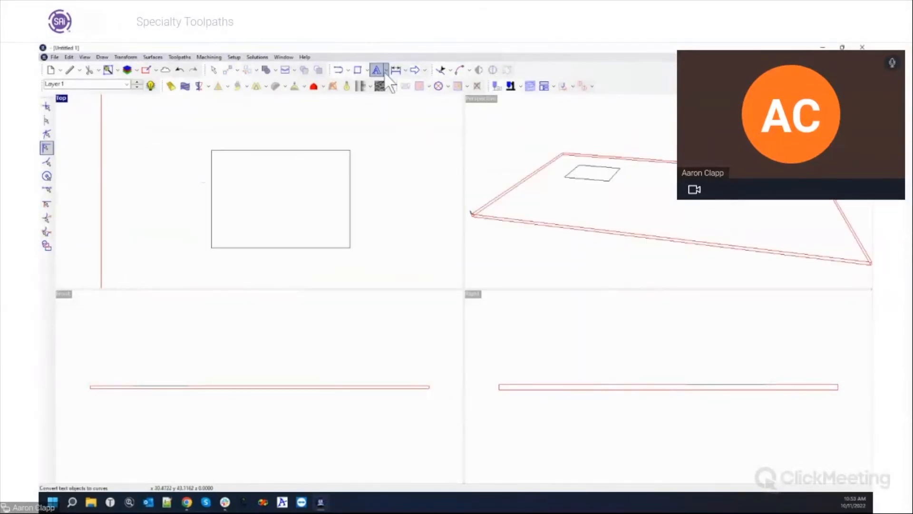
# Choose the ER_Basic_SS font for the Text tool.
pyautogui.click(386, 72)
pyautogui.click(389, 82)
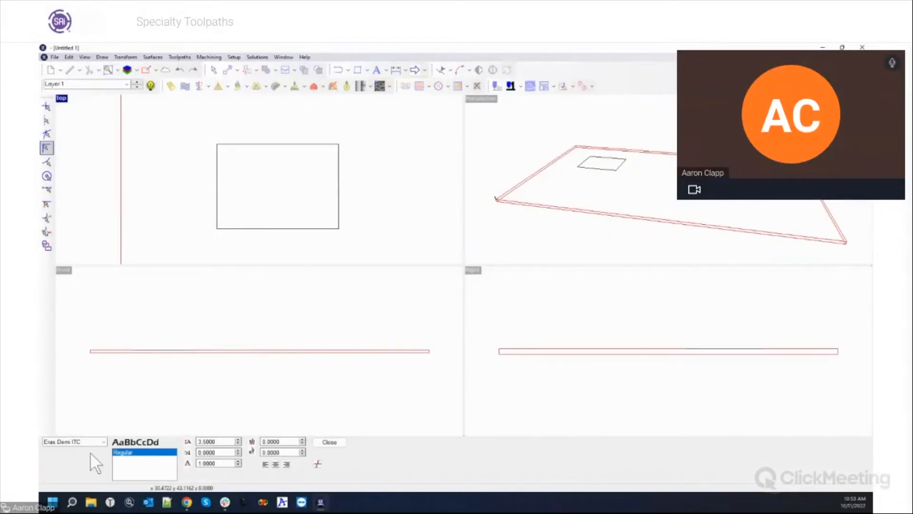
pyautogui.click(103, 442)
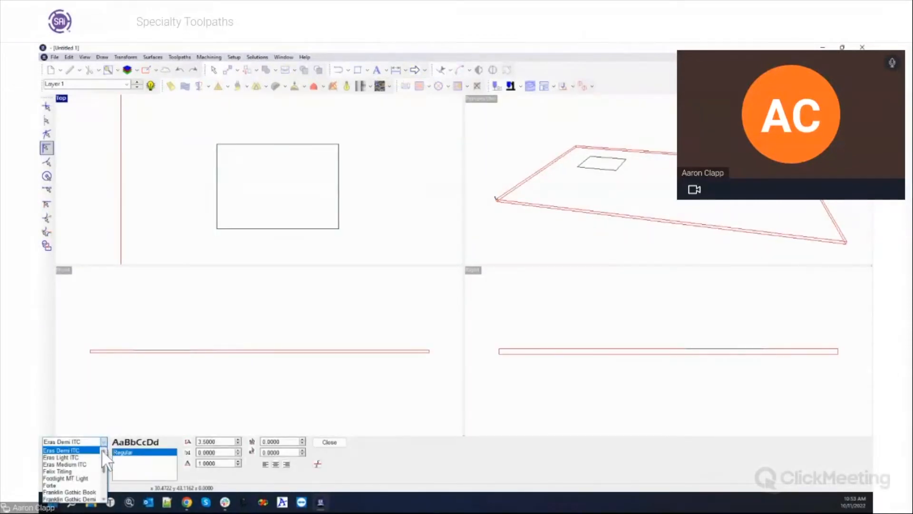
pyautogui.click(104, 451)
pyautogui.click(104, 450)
pyautogui.click(104, 451)
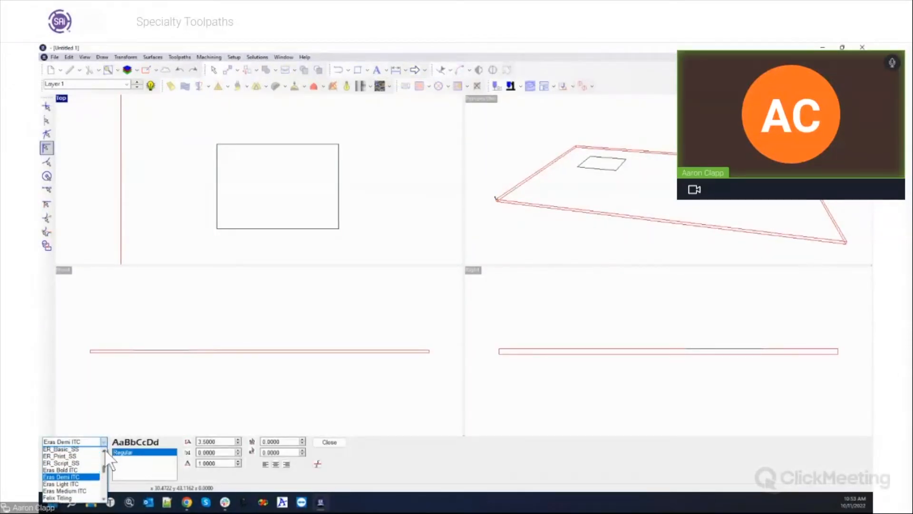
pyautogui.click(79, 450)
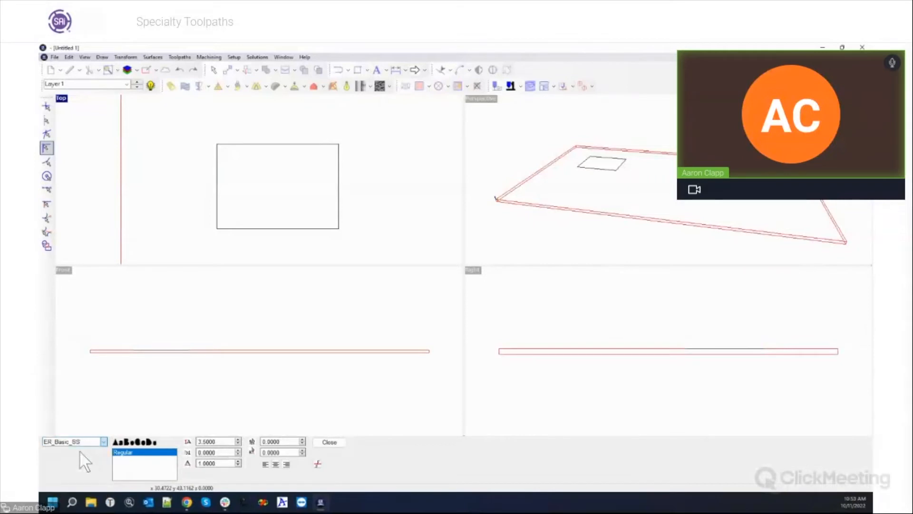
pyautogui.click(328, 442)
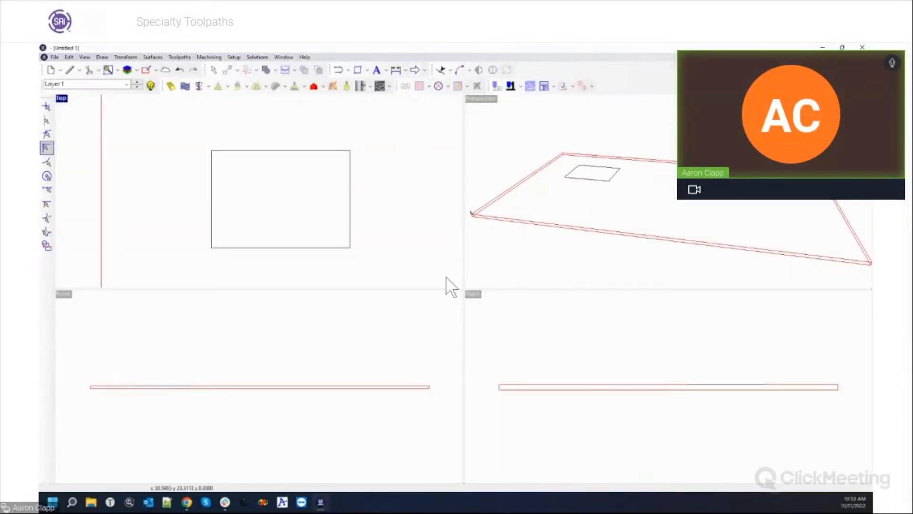
# Type 'Enroute 7' as text inside the rectangle.
pyautogui.click(376, 70)
pyautogui.click(252, 201)
pyautogui.write('Enroute 7')
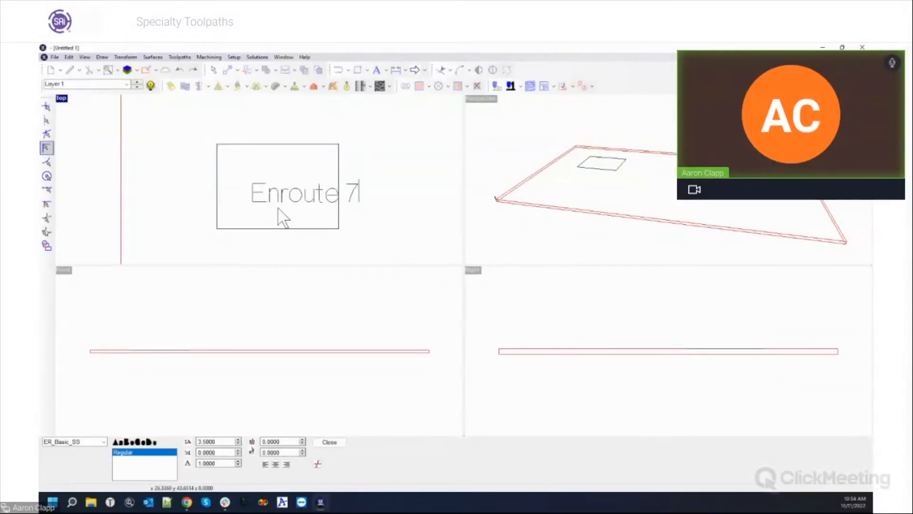
pyautogui.click(335, 442)
# Convert the Enroute 7 text to curves, move it left to centre it, and reselect it.
pyautogui.moveTo(238, 179); pyautogui.dragTo(383, 234)
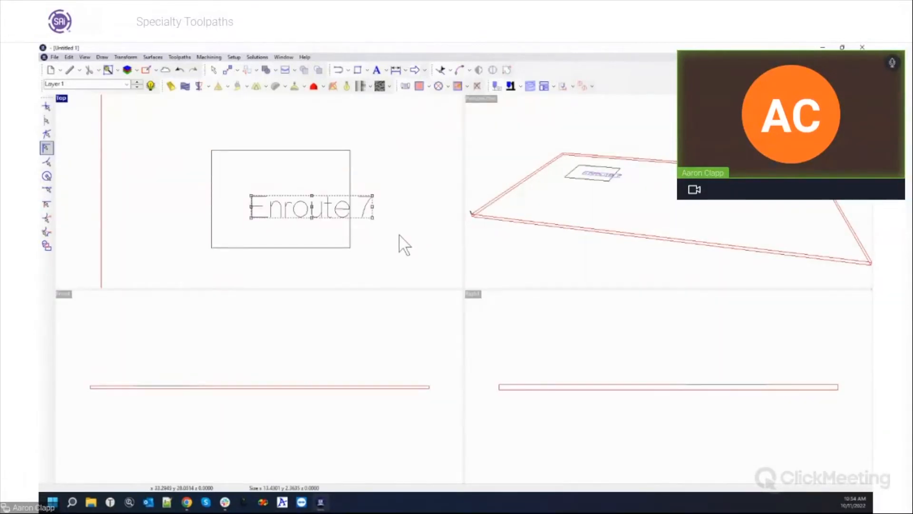
pyautogui.click(385, 71)
pyautogui.click(402, 100)
pyautogui.moveTo(312, 212); pyautogui.dragTo(281, 212)
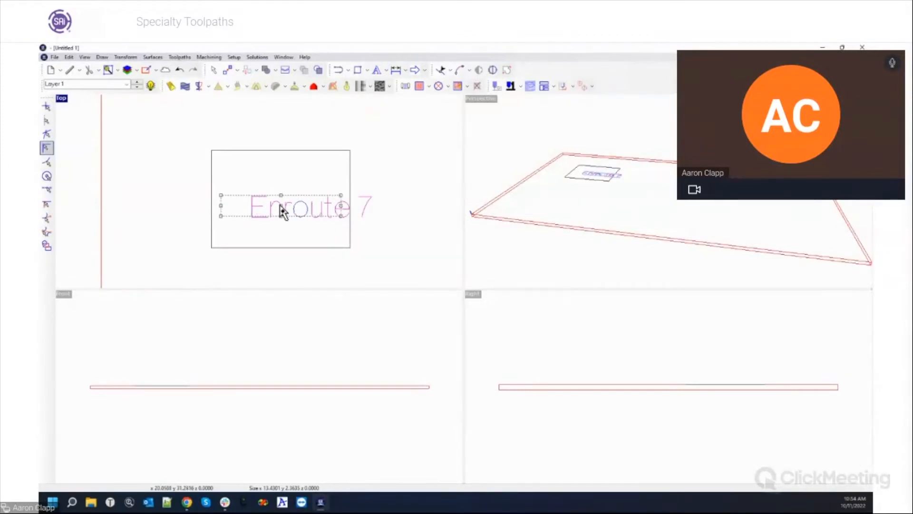
pyautogui.click(315, 224)
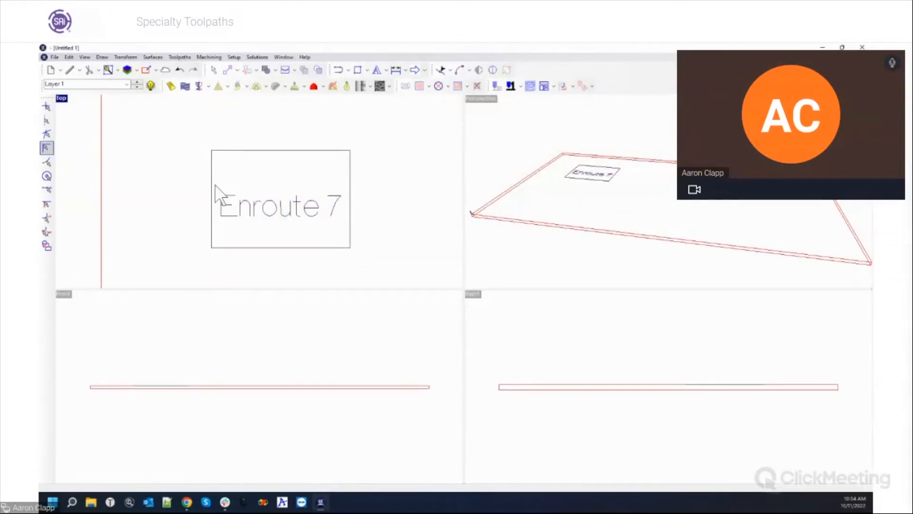
pyautogui.click(289, 219)
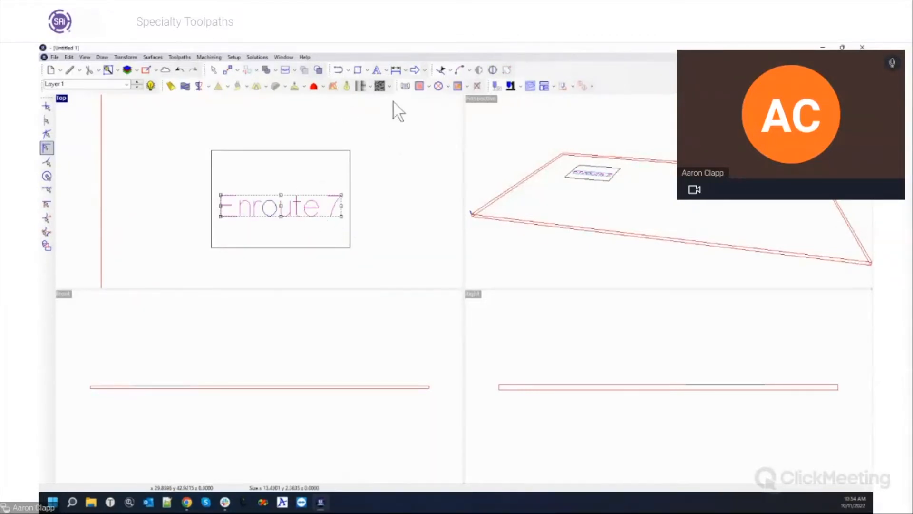
pyautogui.click(428, 87)
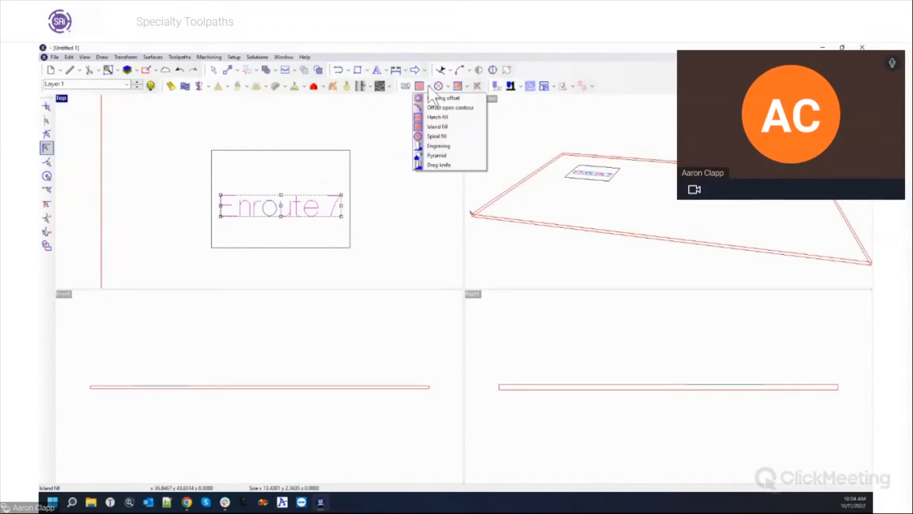
# Create an engraving toolpath on the Enroute 7 text with the 1/4" Ball End Mill at 0.2 depth.
pyautogui.click(436, 156)
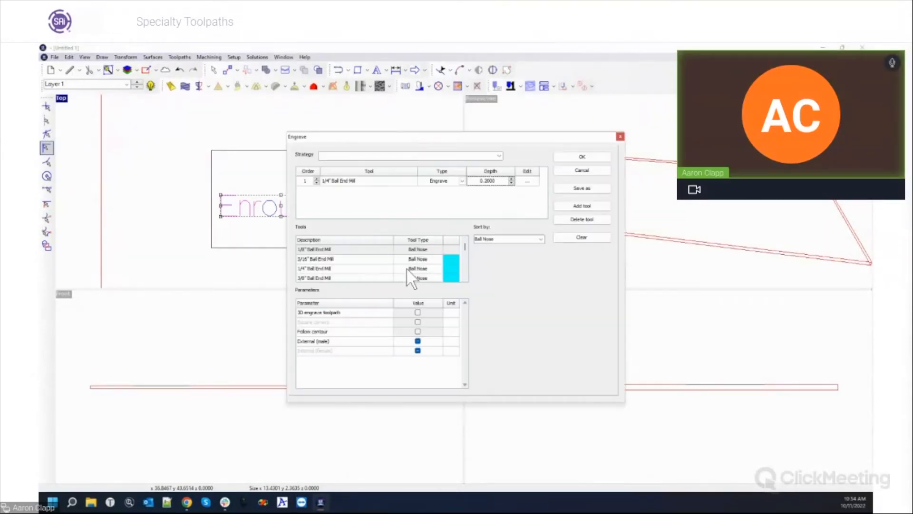
pyautogui.click(580, 237)
pyautogui.click(541, 239)
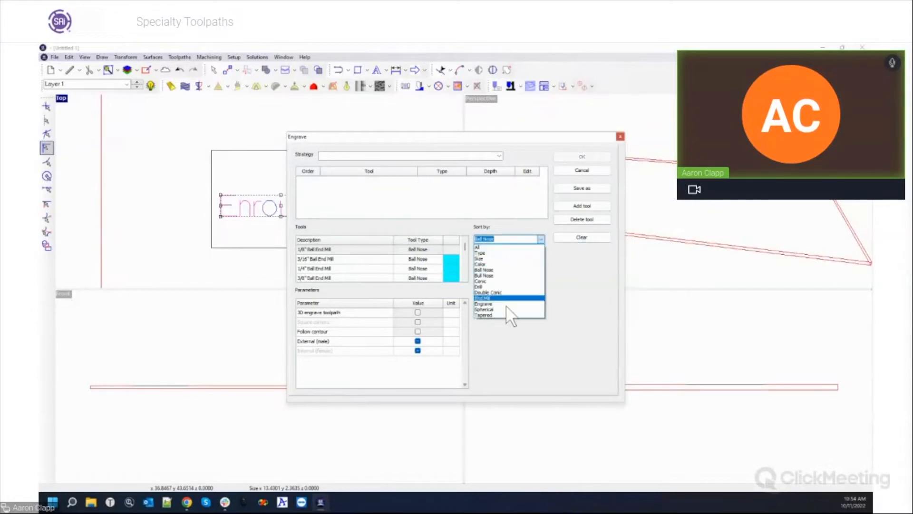
pyautogui.click(497, 335)
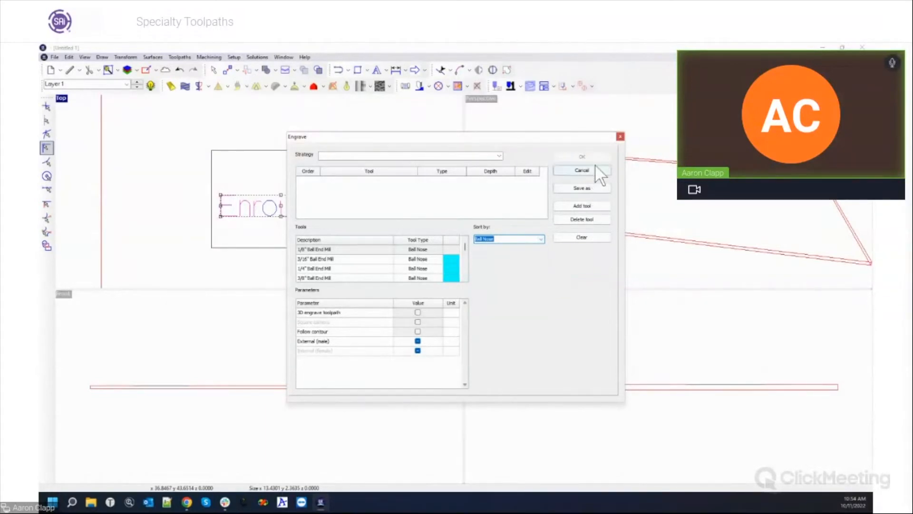
pyautogui.click(590, 170)
pyautogui.click(419, 87)
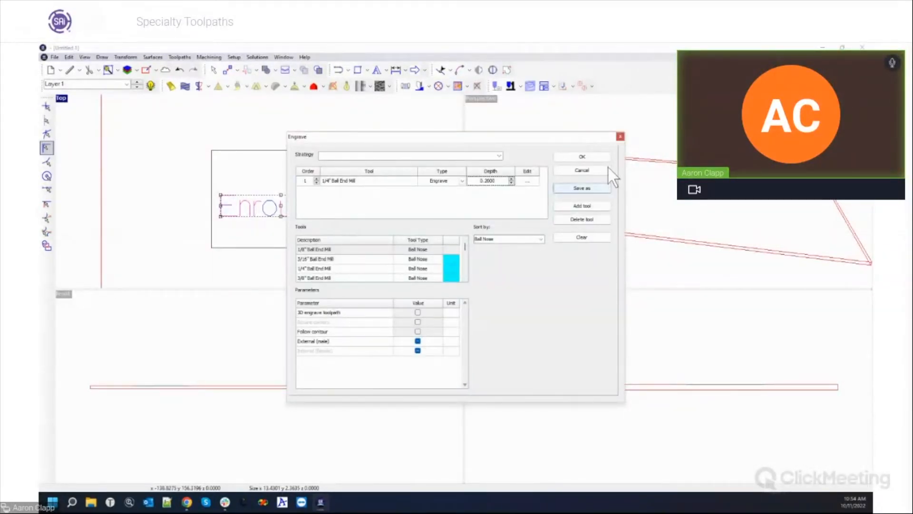
pyautogui.click(579, 155)
# Zoom in and reselect the Enroute 7 curves together with their engraving toolpath.
pyautogui.click(245, 243)
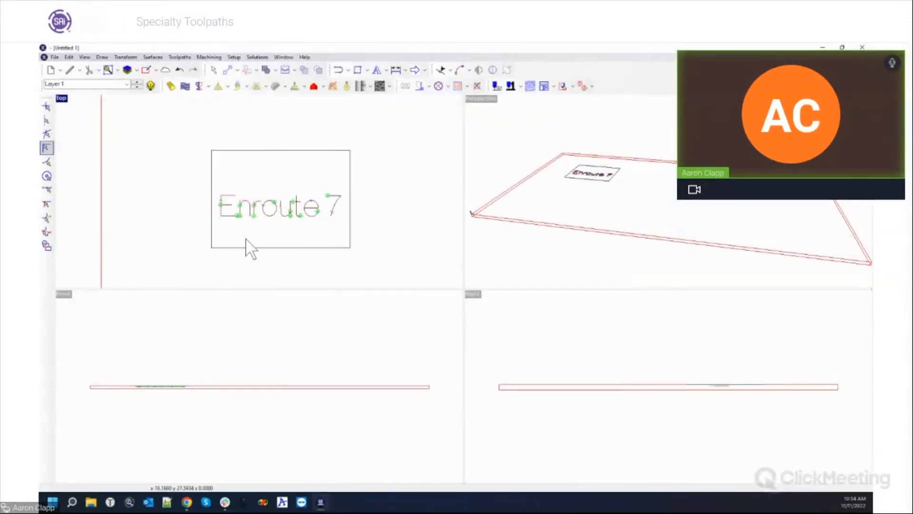
pyautogui.scroll(2, 102, 440)
pyautogui.scroll(2, 163, 363)
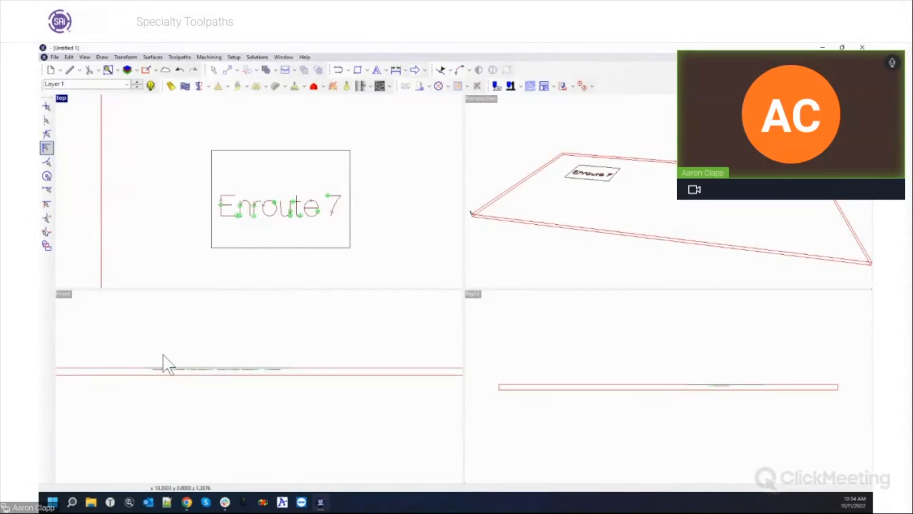
pyautogui.scroll(3, 238, 207)
pyautogui.scroll(-2, 238, 207)
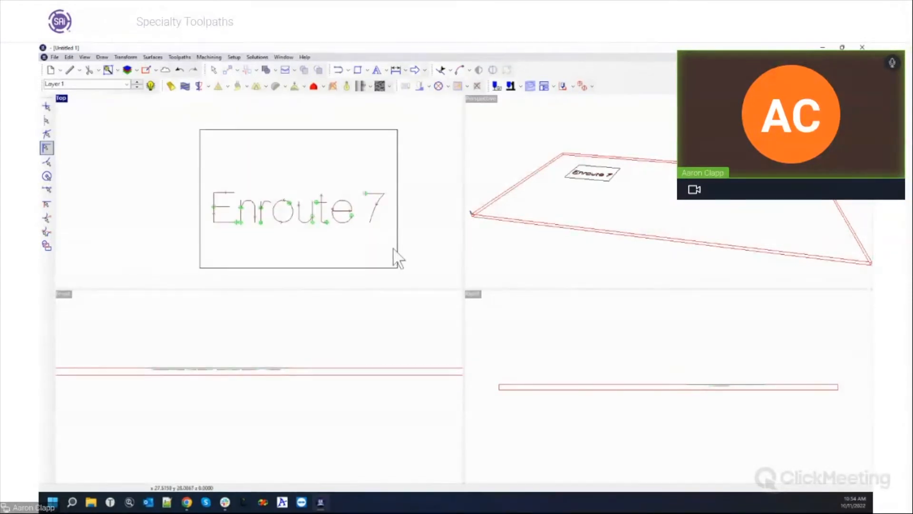
pyautogui.scroll(1, 393, 254)
pyautogui.moveTo(145, 146); pyautogui.dragTo(393, 235)
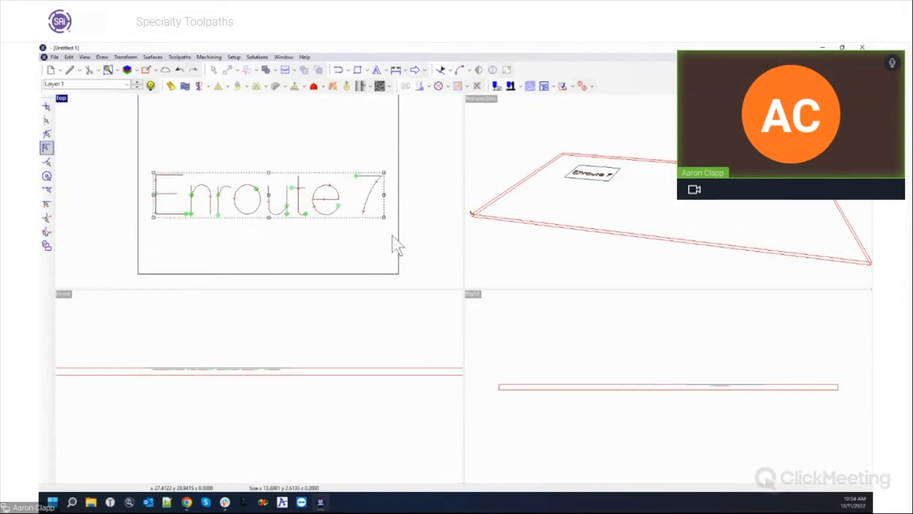
pyautogui.click(152, 56)
# Apply a 0.5 vertical height ramp to the Enroute 7 text.
pyautogui.moveTo(180, 56)
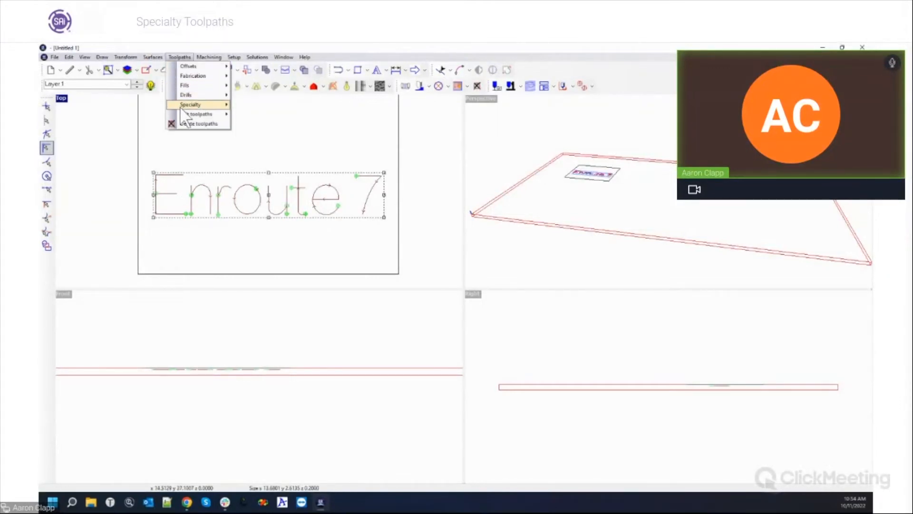
pyautogui.moveTo(190, 115)
pyautogui.click(252, 153)
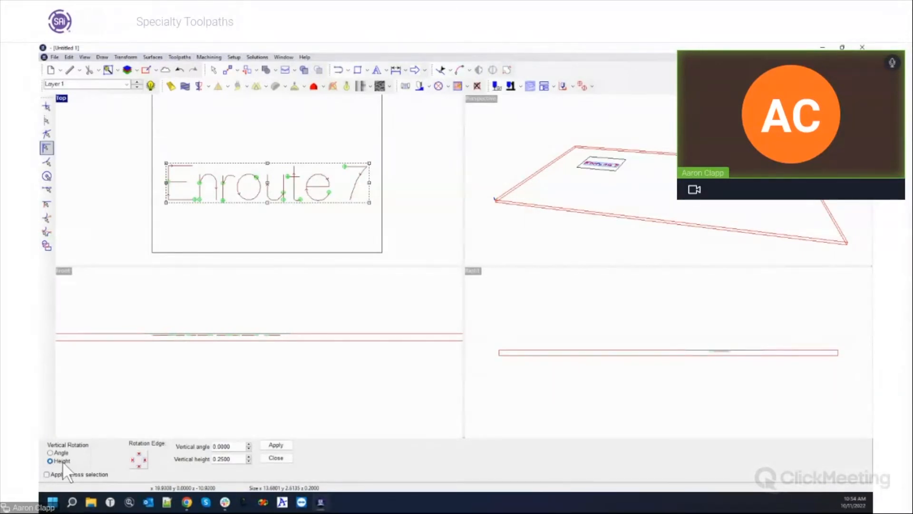
pyautogui.moveTo(214, 459); pyautogui.dragTo(238, 460)
pyautogui.write('.5')
pyautogui.press('Tab')
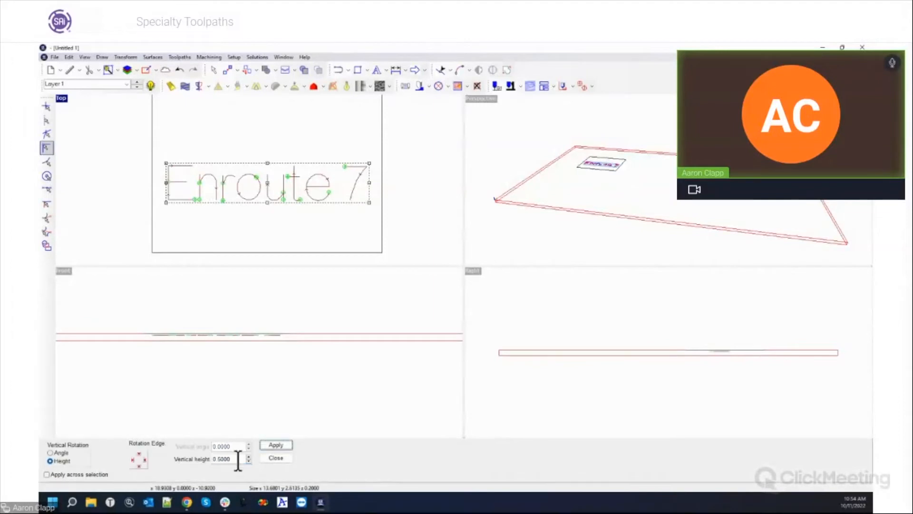
pyautogui.click(276, 445)
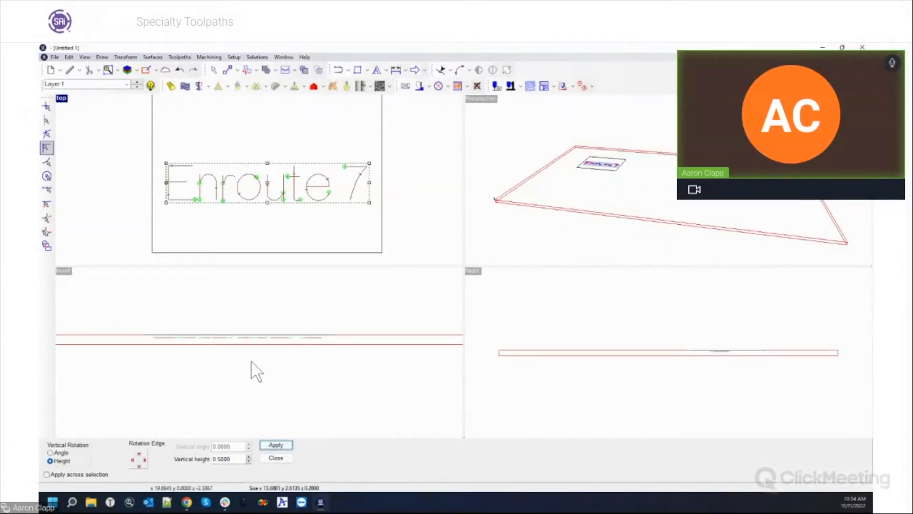
pyautogui.click(281, 444)
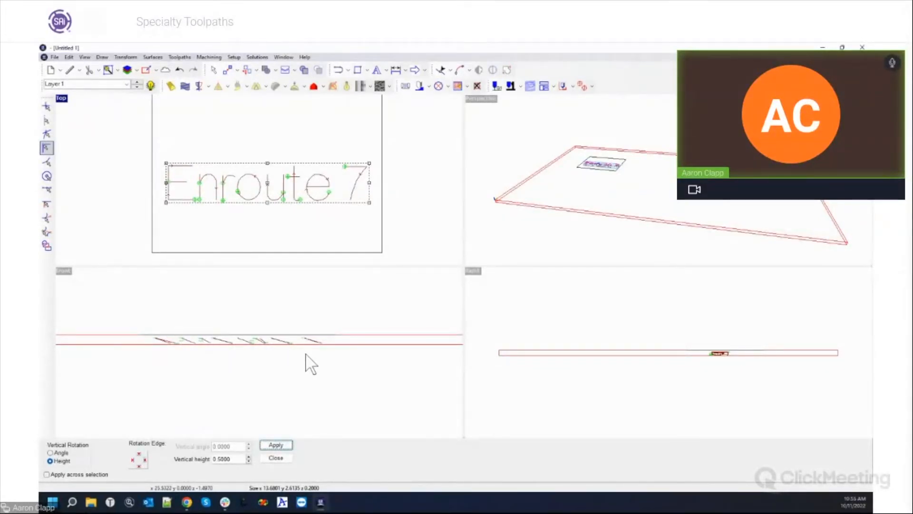
# Undo the per-letter tilt and reapply the 0.5 ramp across the whole selection.
pyautogui.hotkey('ctrl', 'z')
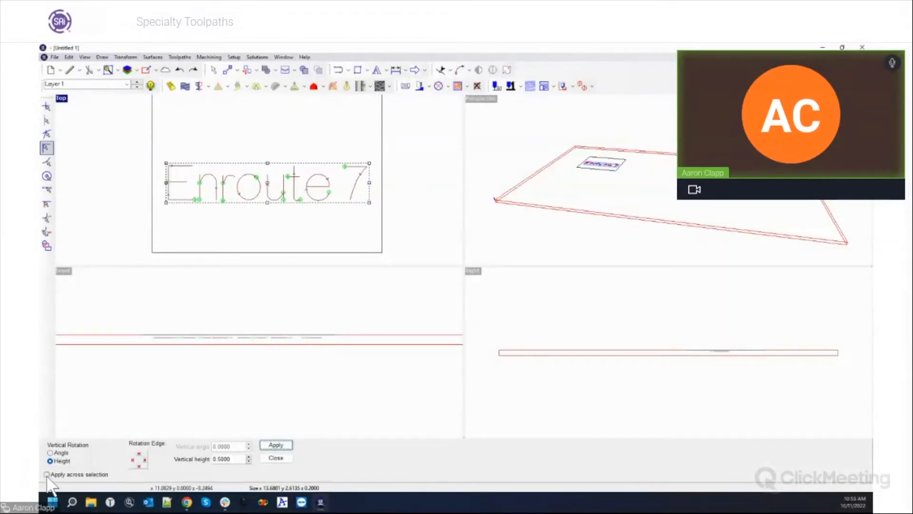
pyautogui.click(47, 475)
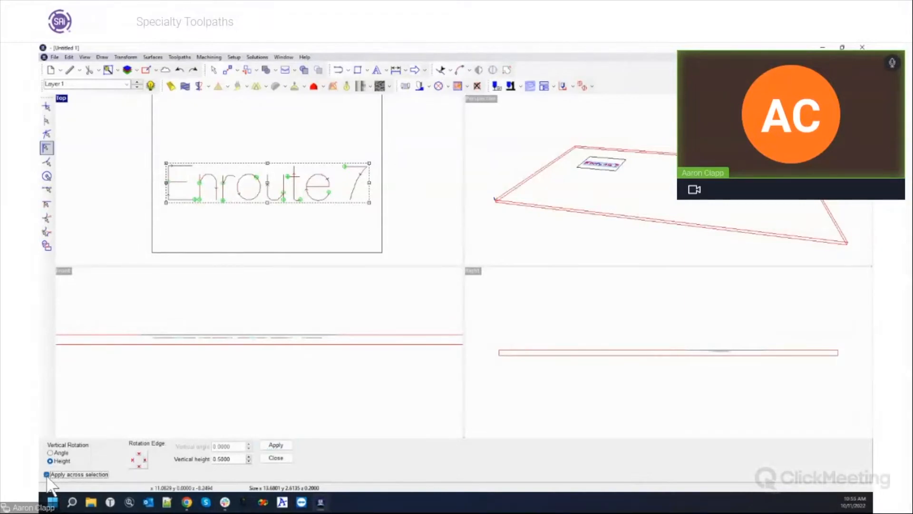
pyautogui.click(278, 446)
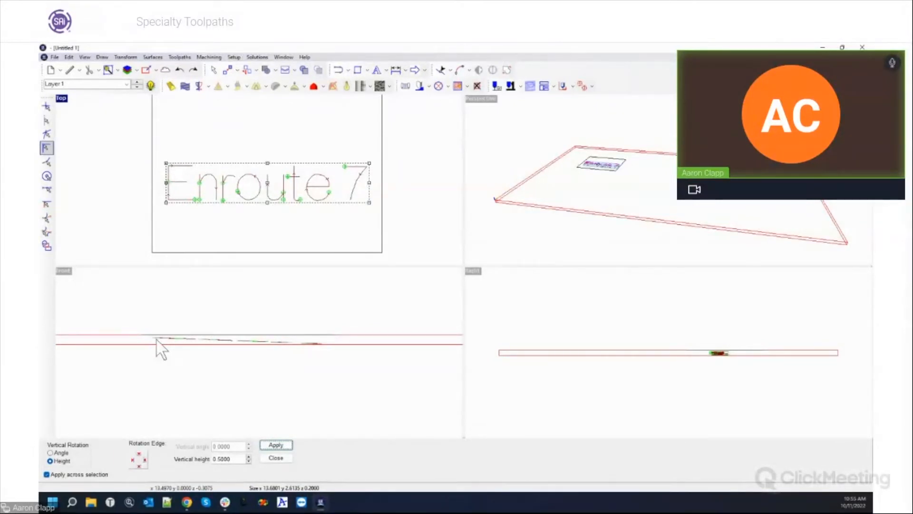
pyautogui.click(281, 458)
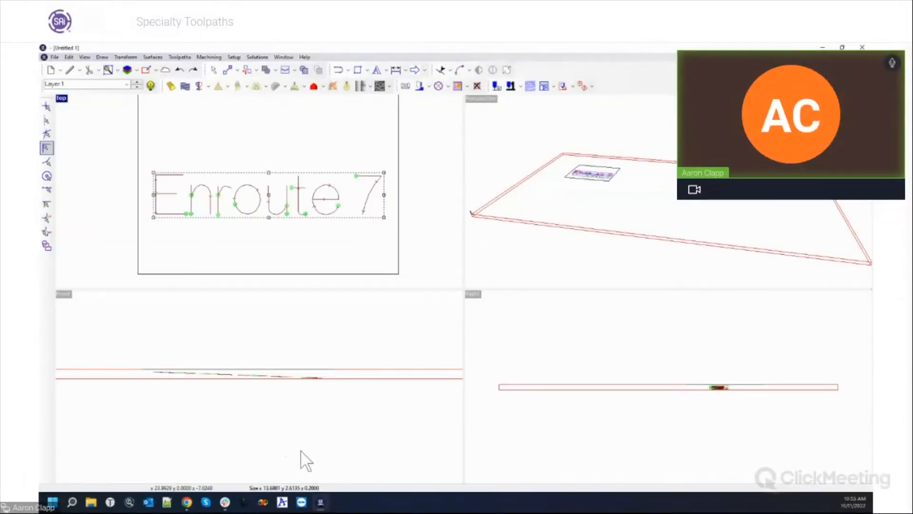
pyautogui.click(138, 155)
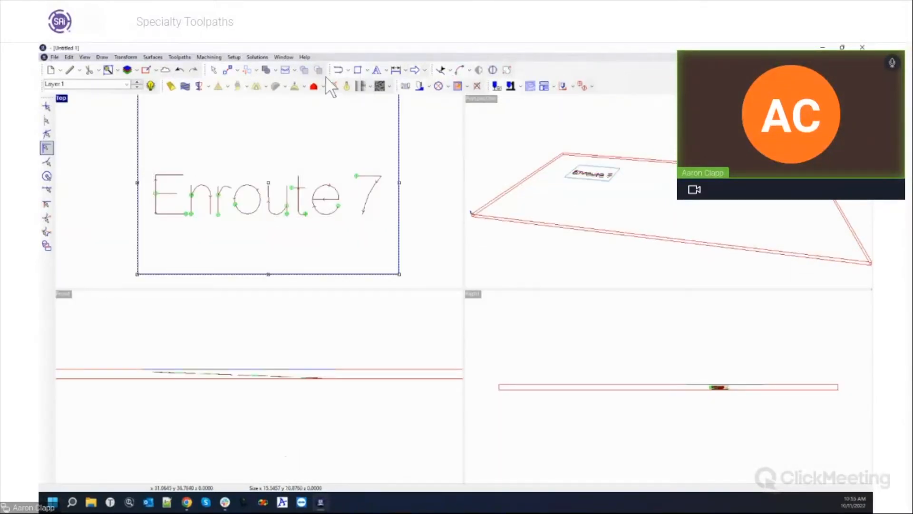
pyautogui.click(207, 57)
# Run a 3D simulation of the toolpaths at 103 dpi resolution.
pyautogui.click(218, 146)
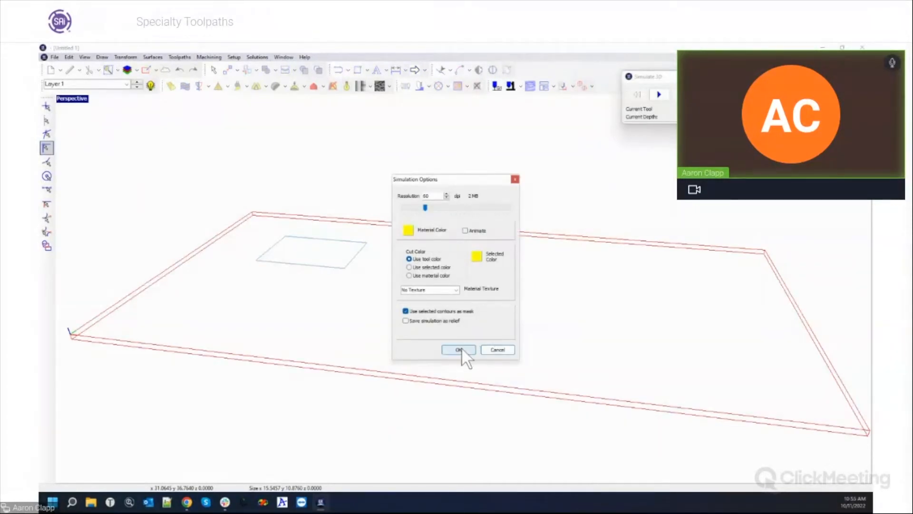
pyautogui.moveTo(425, 207); pyautogui.dragTo(444, 207)
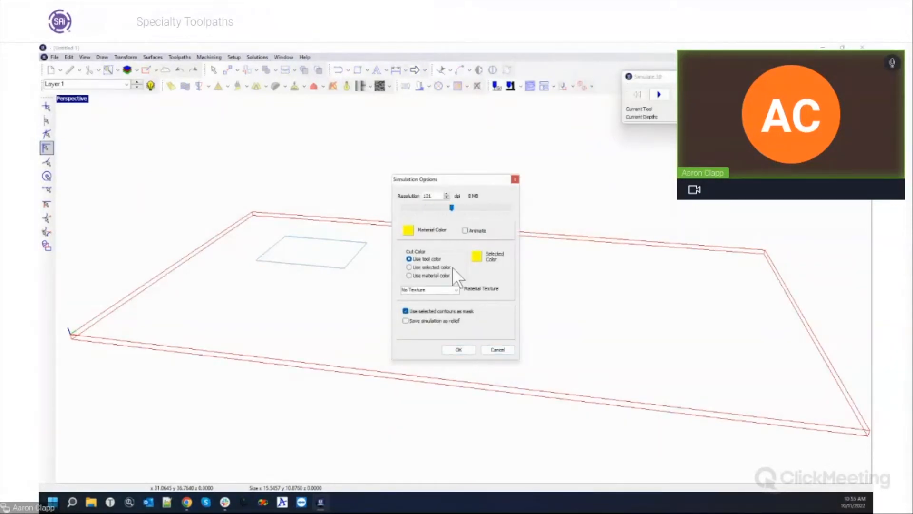
pyautogui.click(457, 350)
pyautogui.click(658, 94)
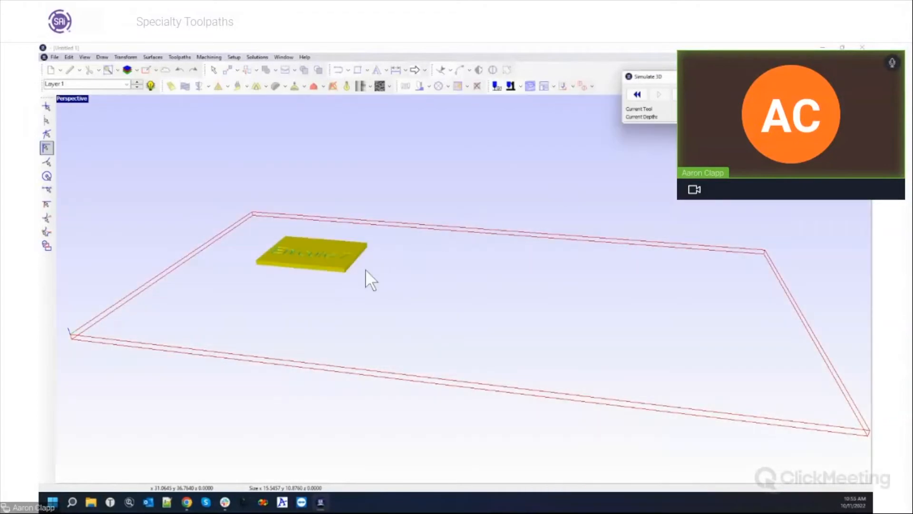
# Pan and zoom to inspect the carved Enroute 7 plate.
pyautogui.moveTo(432, 349)
pyautogui.mouseDown(button='middle')
pyautogui.moveTo(515, 420)
pyautogui.moveTo(606, 417)
pyautogui.moveTo(481, 402)
pyautogui.mouseUp(button='middle')
pyautogui.scroll(5, 636, 414)
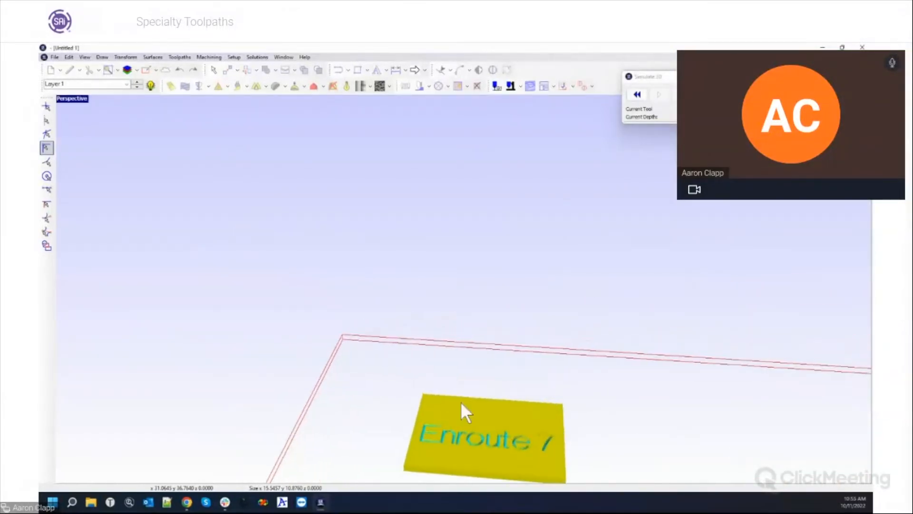
pyautogui.moveTo(507, 442); pyautogui.dragTo(507, 348, button='middle')
pyautogui.moveTo(530, 395); pyautogui.dragTo(516, 286, button='middle')
pyautogui.scroll(5, 606, 279)
pyautogui.moveTo(472, 252); pyautogui.dragTo(480, 274, button='middle')
pyautogui.scroll(-1, 465, 260)
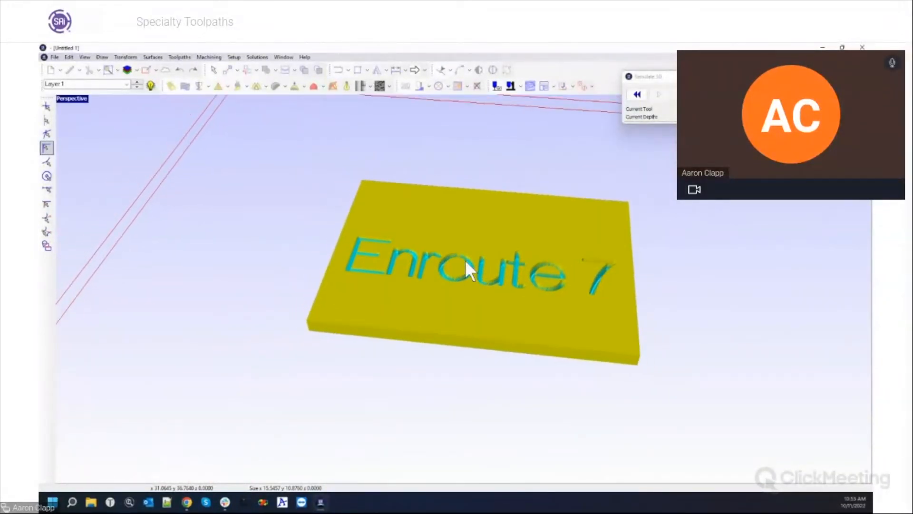
pyautogui.scroll(6, 524, 267)
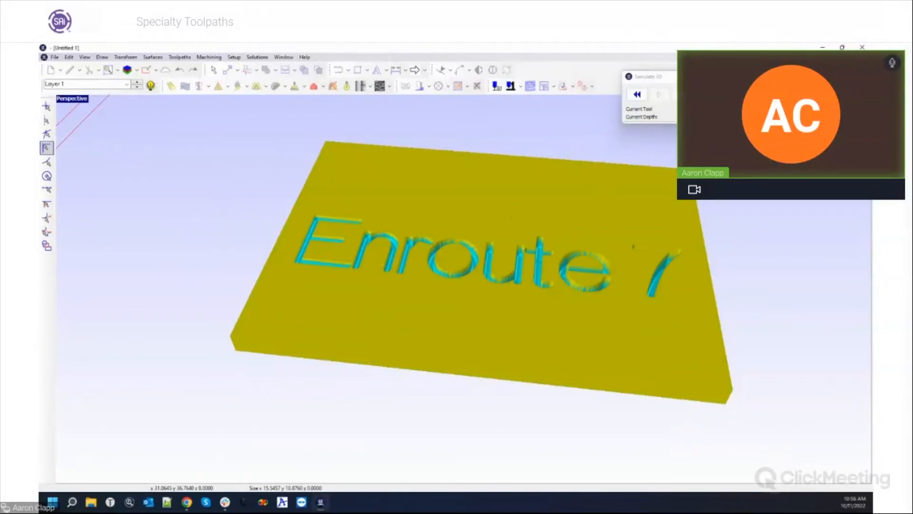
# Close the simulation and restore the full-size Top view.
pyautogui.click(773, 77)
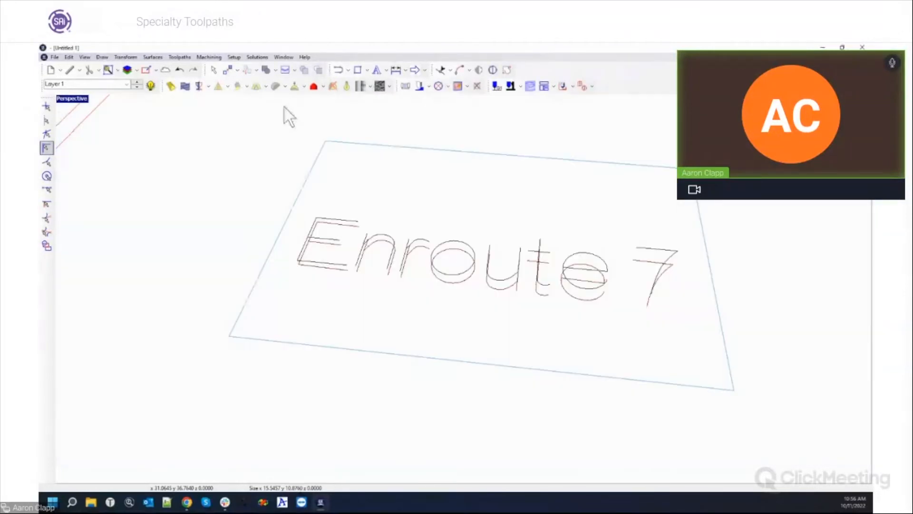
pyautogui.doubleClick(81, 99)
pyautogui.doubleClick(63, 99)
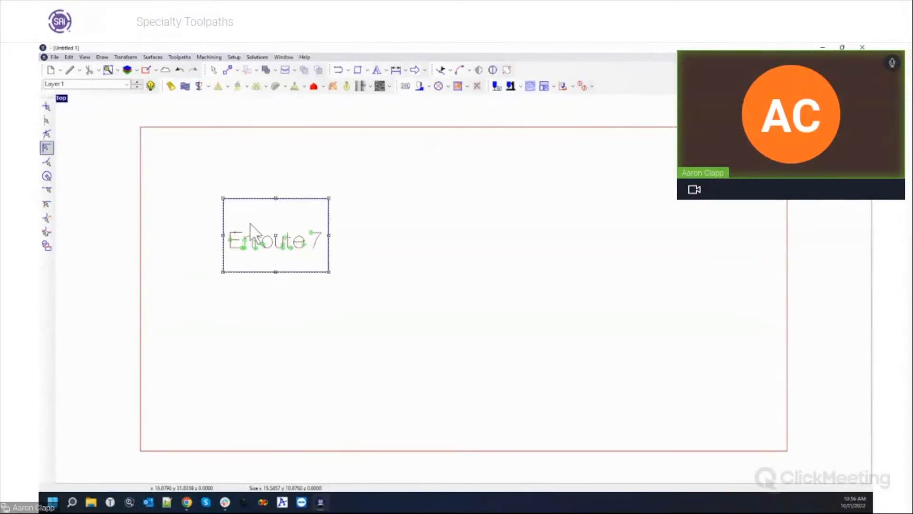
# Delete the Enroute 7 text.
pyautogui.moveTo(230, 224); pyautogui.dragTo(330, 277)
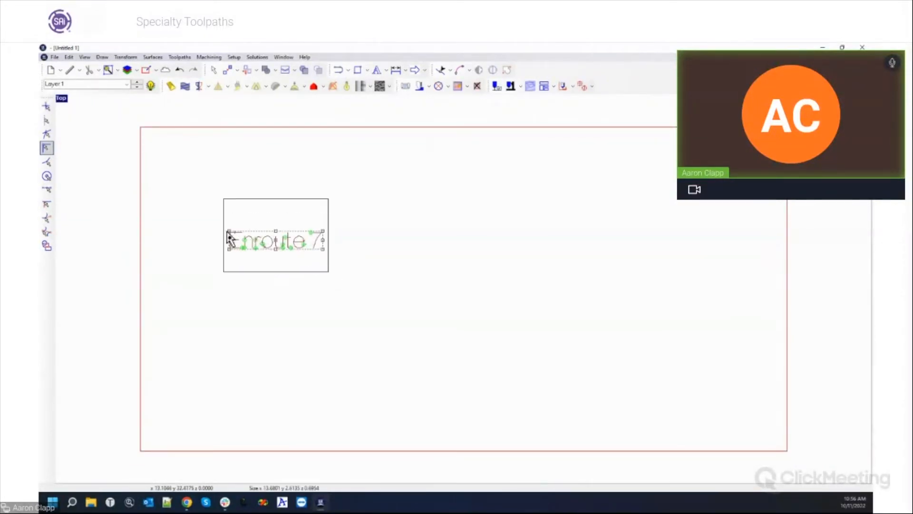
pyautogui.press('Delete')
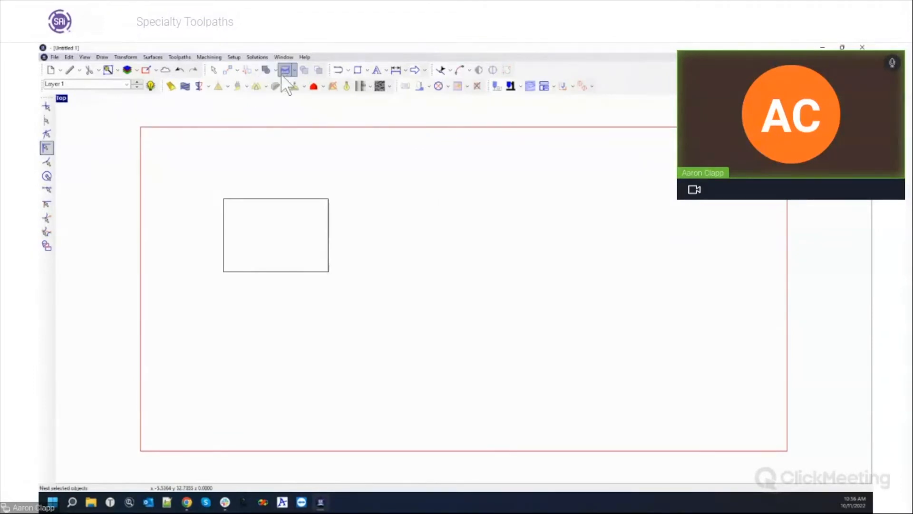
pyautogui.click(357, 69)
# Draw a larger rectangle around the inner rectangle, then select the inner rectangle.
pyautogui.moveTo(268, 209); pyautogui.dragTo(330, 245)
pyautogui.press('Escape')
pyautogui.click(236, 176)
pyautogui.click(359, 273)
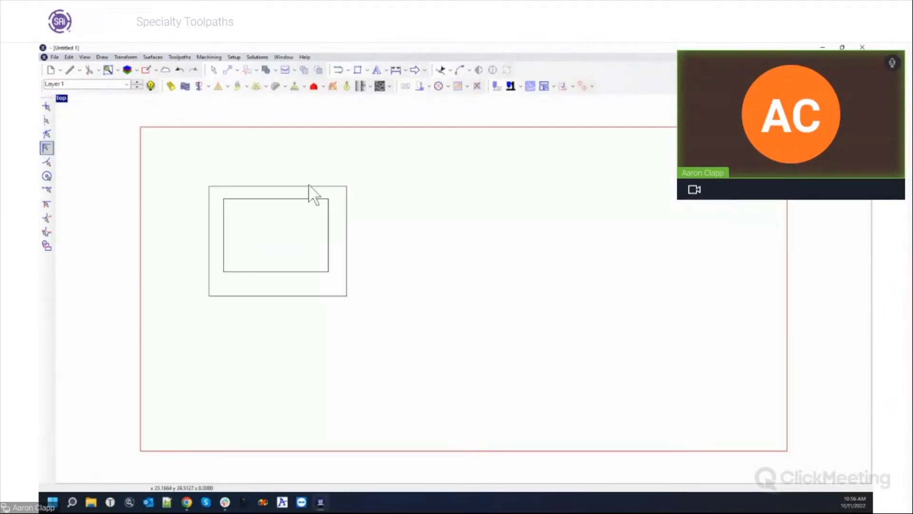
pyautogui.click(303, 199)
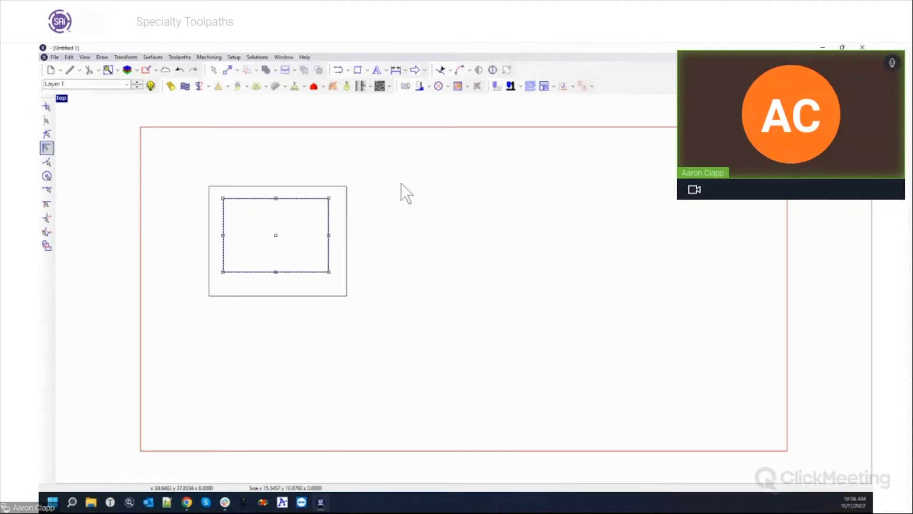
# Start a hatch fill on the inner rectangle using the 1/2" end mill at 0.25 depth.
pyautogui.click(429, 86)
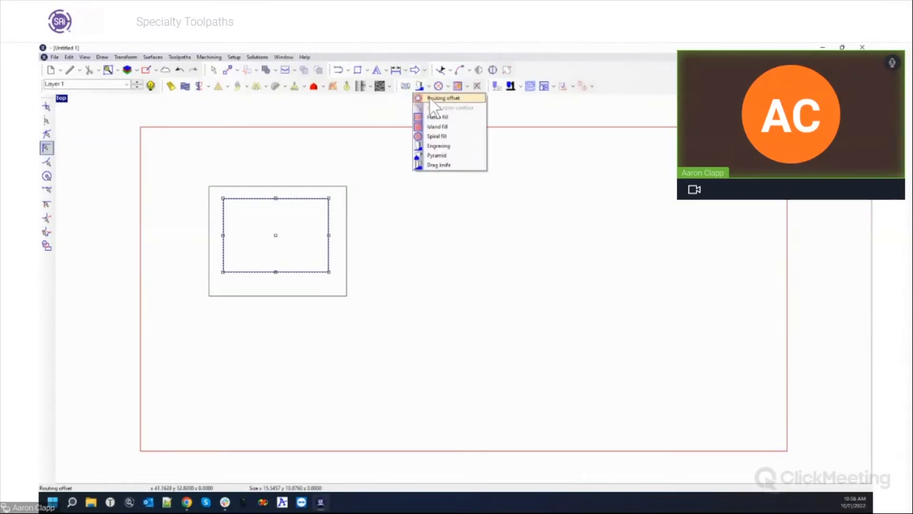
pyautogui.click(434, 127)
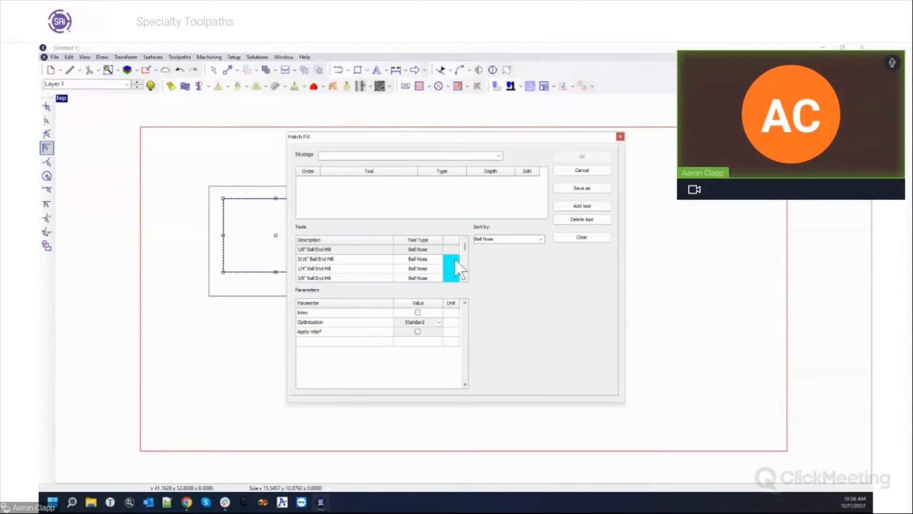
pyautogui.click(540, 240)
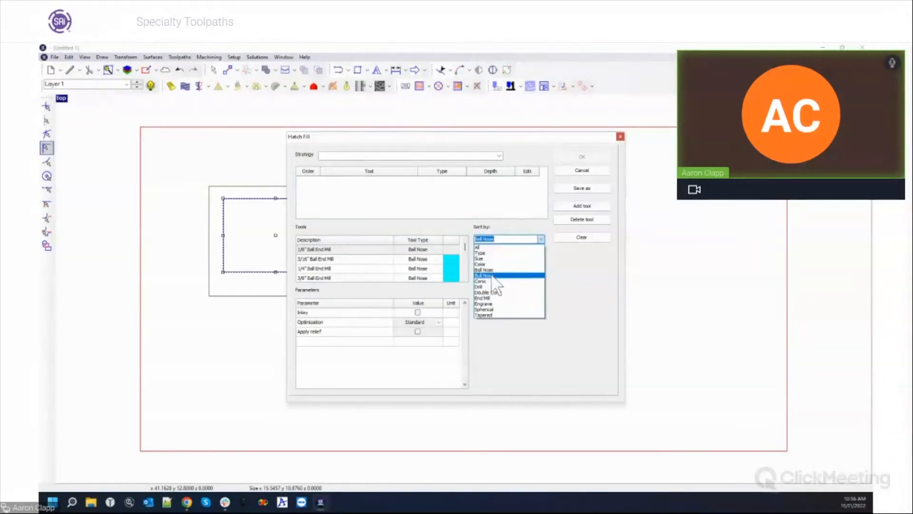
pyautogui.click(482, 297)
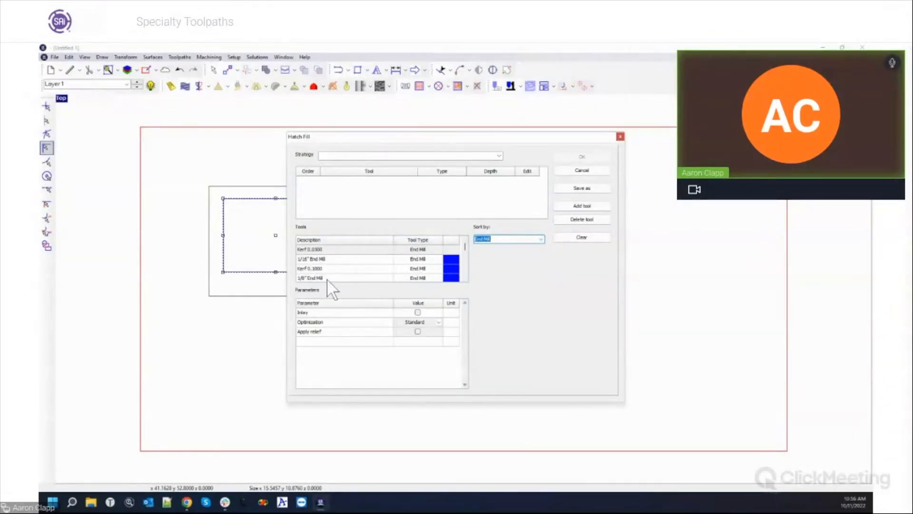
pyautogui.click(465, 277)
pyautogui.click(465, 278)
pyautogui.click(465, 278)
pyautogui.click(465, 278)
pyautogui.click(465, 278)
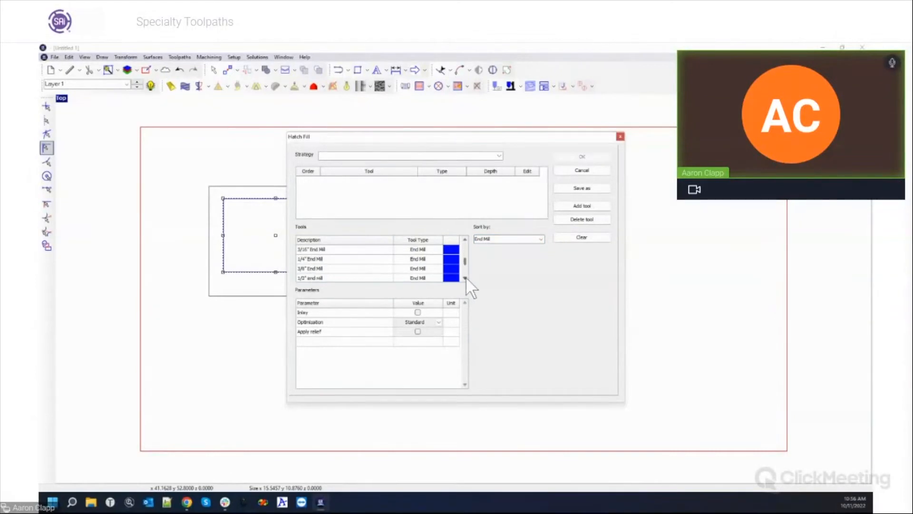
pyautogui.doubleClick(338, 277)
pyautogui.click(499, 181)
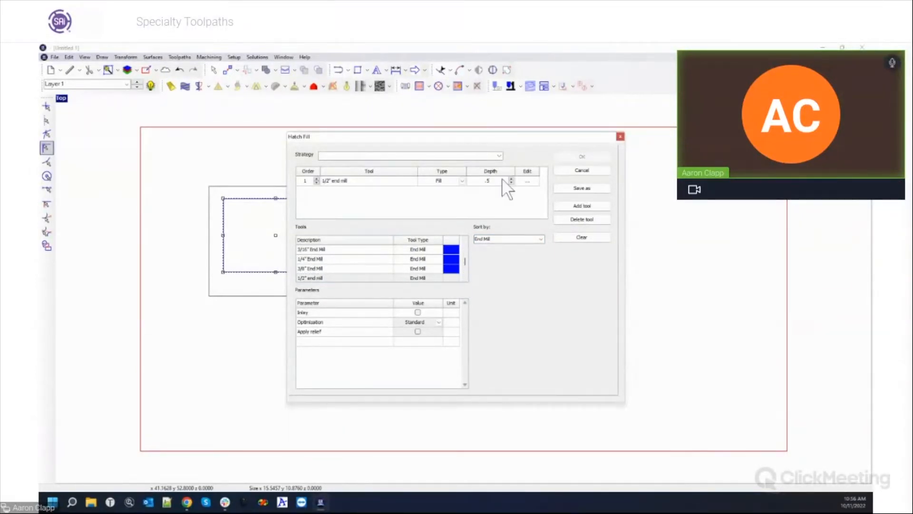
pyautogui.write('.25')
pyautogui.press('Return')
# Set the hatch fill overlap to 60 at angle 0 and create the toolpath.
pyautogui.click(527, 181)
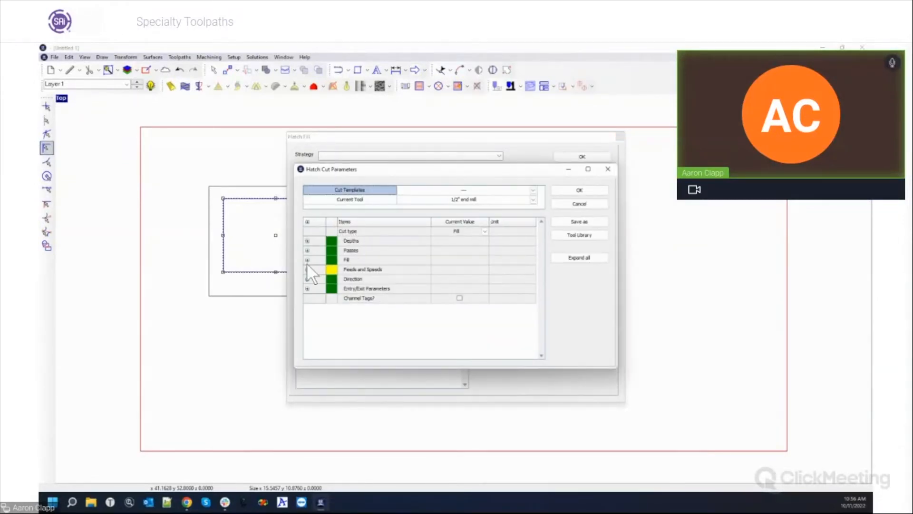
pyautogui.click(307, 259)
pyautogui.click(469, 269)
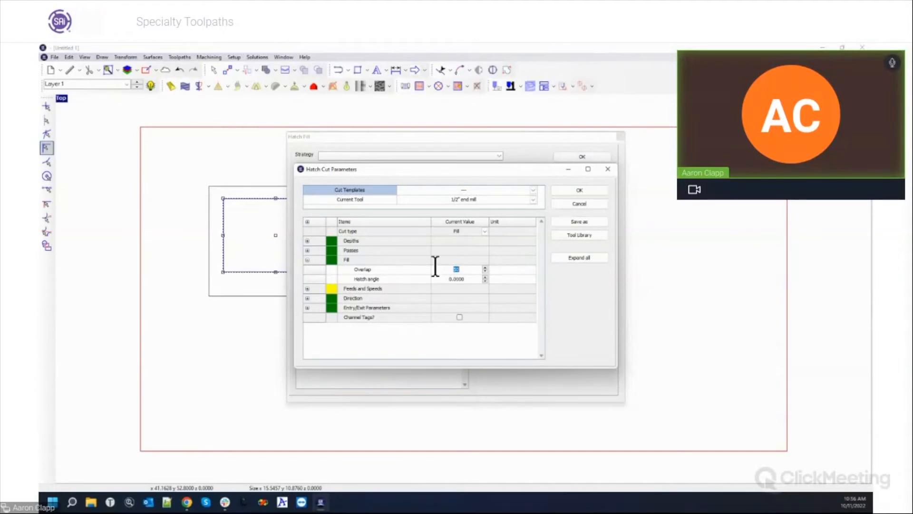
pyautogui.write('60')
pyautogui.press('Return')
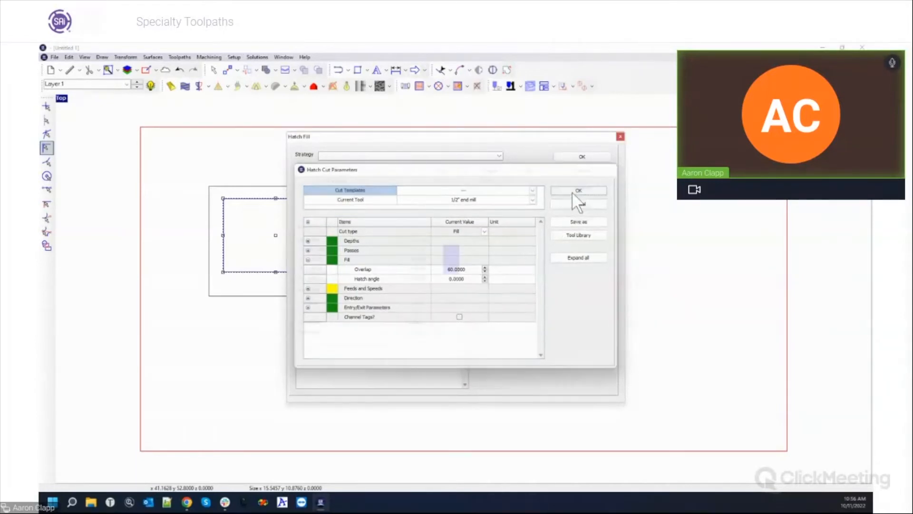
pyautogui.click(576, 190)
pyautogui.click(581, 157)
pyautogui.scroll(3, 221, 202)
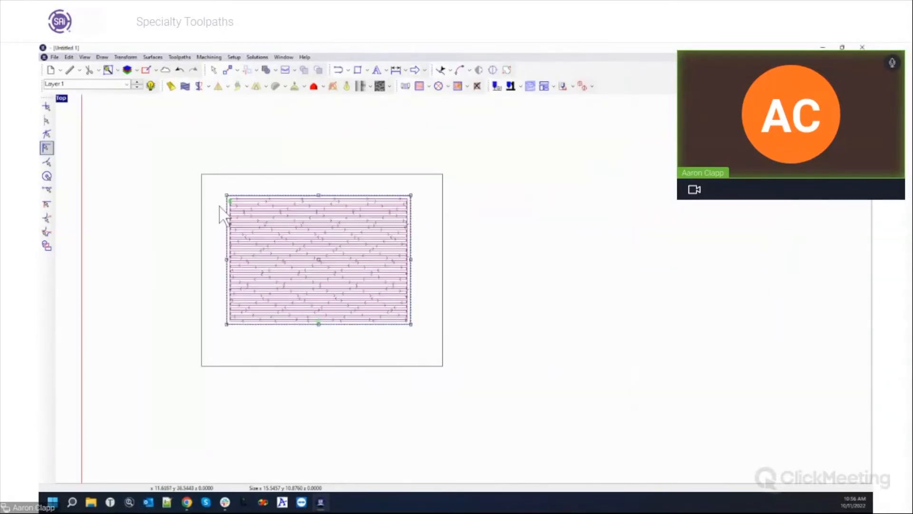
# Apply a 0.5 vertical height ramp to the hatch toolpath.
pyautogui.click(184, 58)
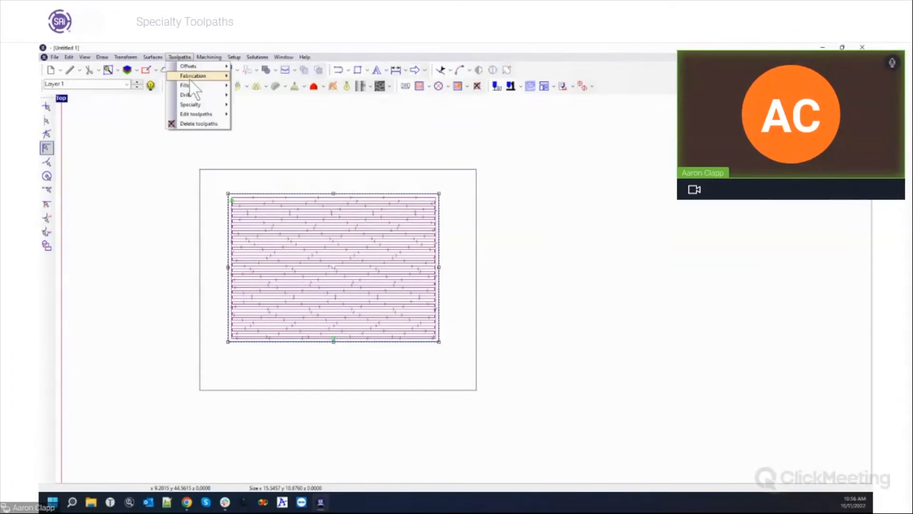
pyautogui.moveTo(195, 114)
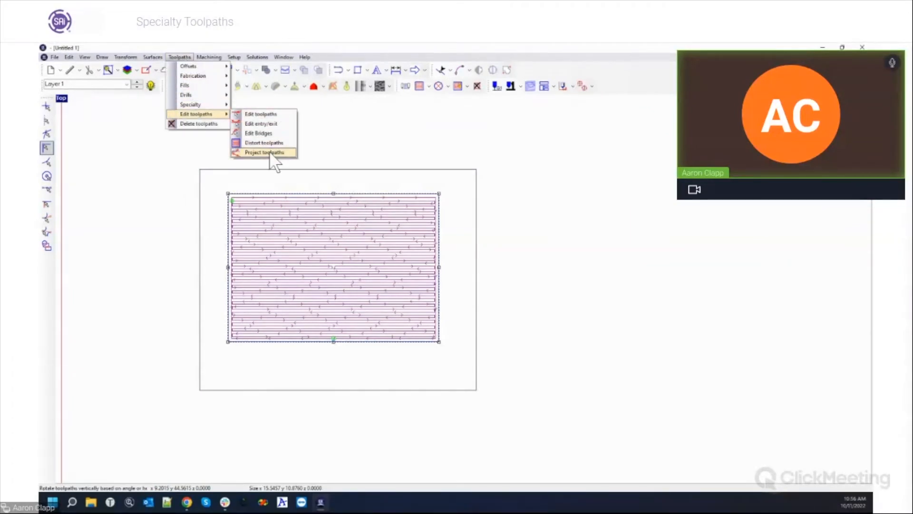
pyautogui.click(269, 151)
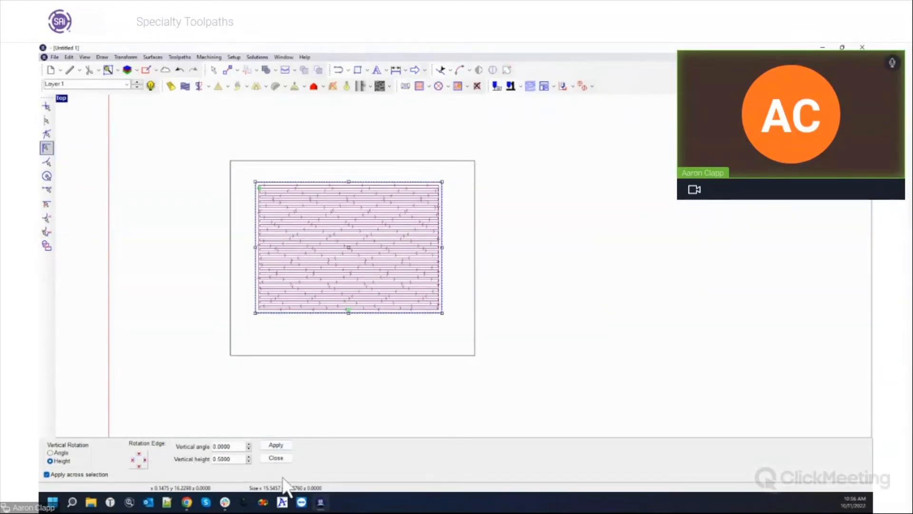
pyautogui.click(276, 444)
pyautogui.click(278, 458)
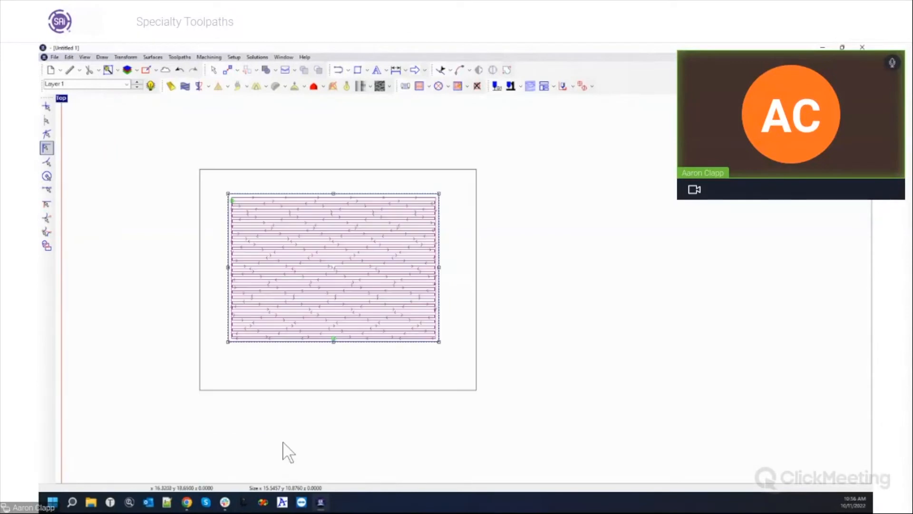
# Switch to four viewports and select the outer rectangle.
pyautogui.doubleClick(61, 99)
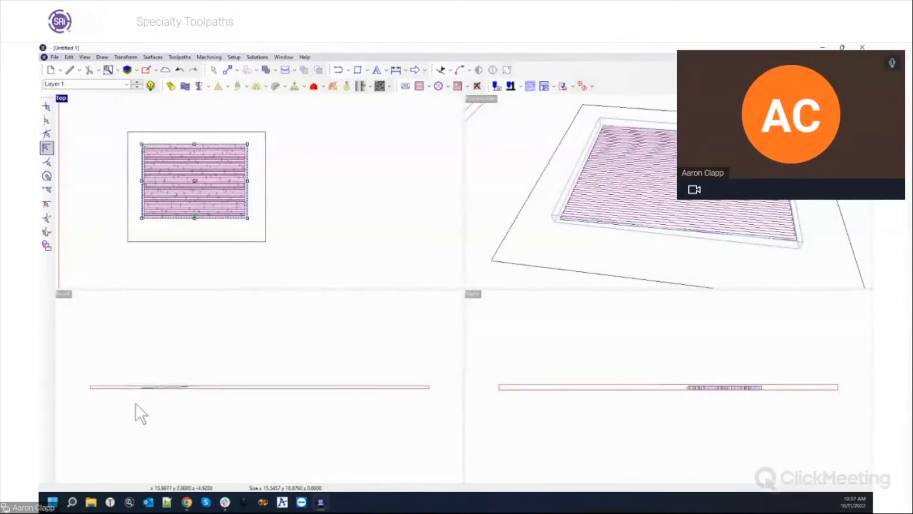
pyautogui.scroll(3, 135, 401)
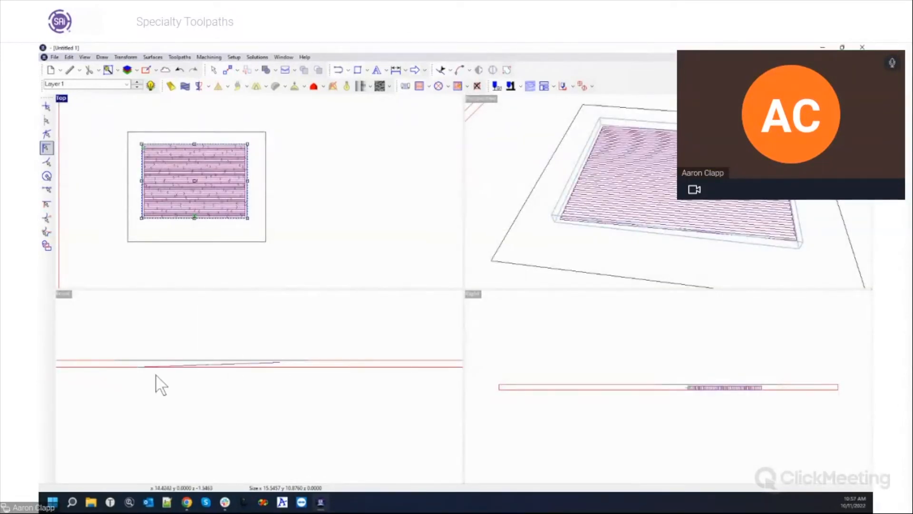
pyautogui.click(212, 131)
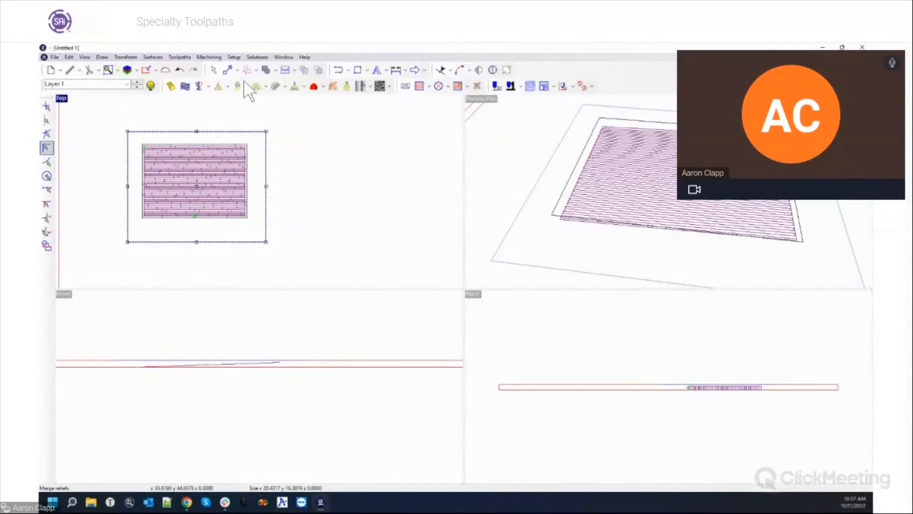
pyautogui.click(209, 57)
# Run a 3D simulation of the hatch pocket at resolution 53.
pyautogui.click(227, 146)
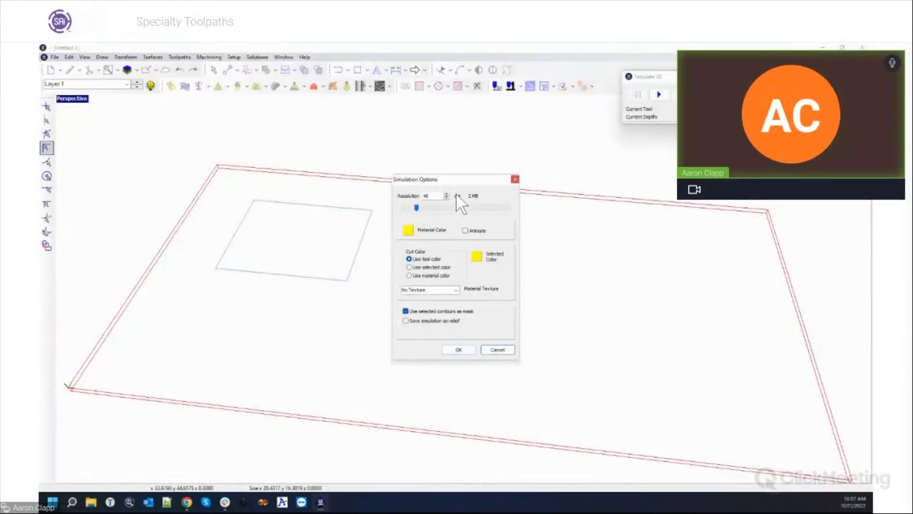
pyautogui.moveTo(416, 209); pyautogui.dragTo(424, 207)
pyautogui.click(451, 348)
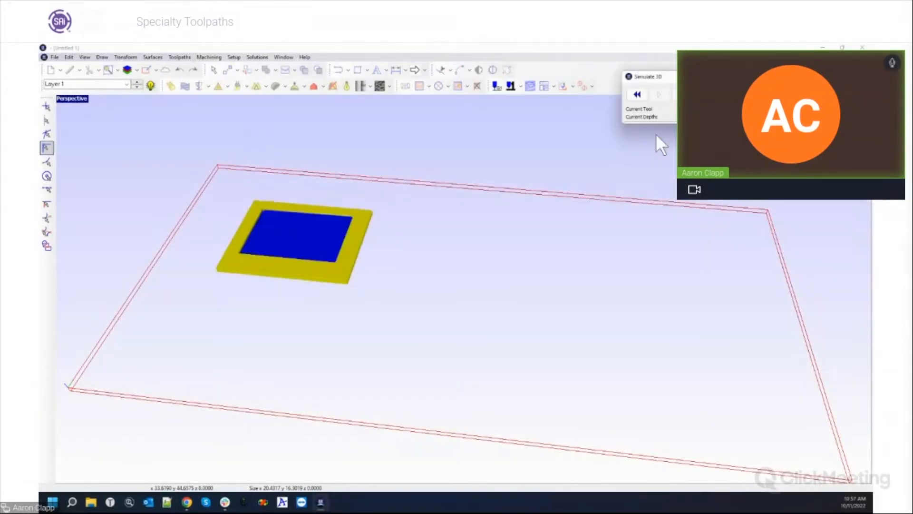
# Pan, zoom and orbit to inspect the ramped pocket in the yellow plate.
pyautogui.moveTo(336, 242); pyautogui.dragTo(415, 283, button='middle')
pyautogui.scroll(-1, 295, 250)
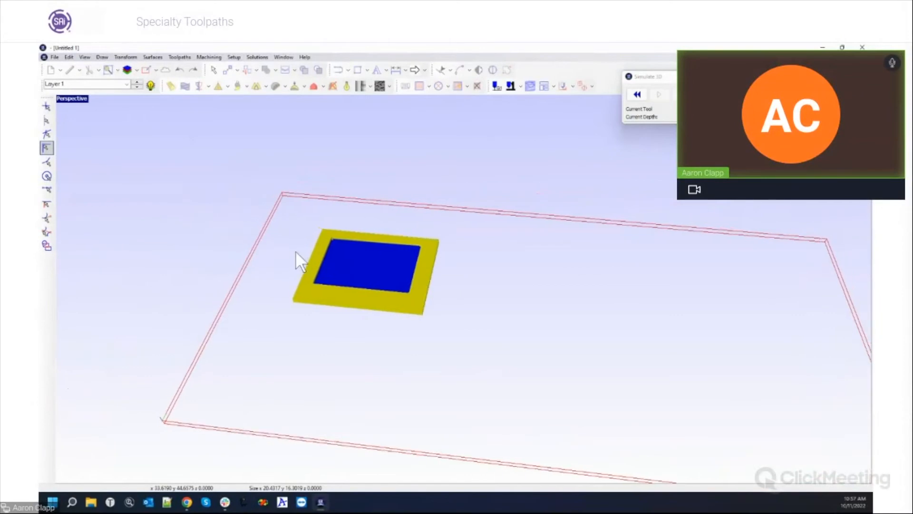
pyautogui.scroll(5, 365, 234)
pyautogui.scroll(2, 366, 234)
pyautogui.moveTo(205, 206); pyautogui.dragTo(300, 292, button='middle')
pyautogui.scroll(4, 265, 301)
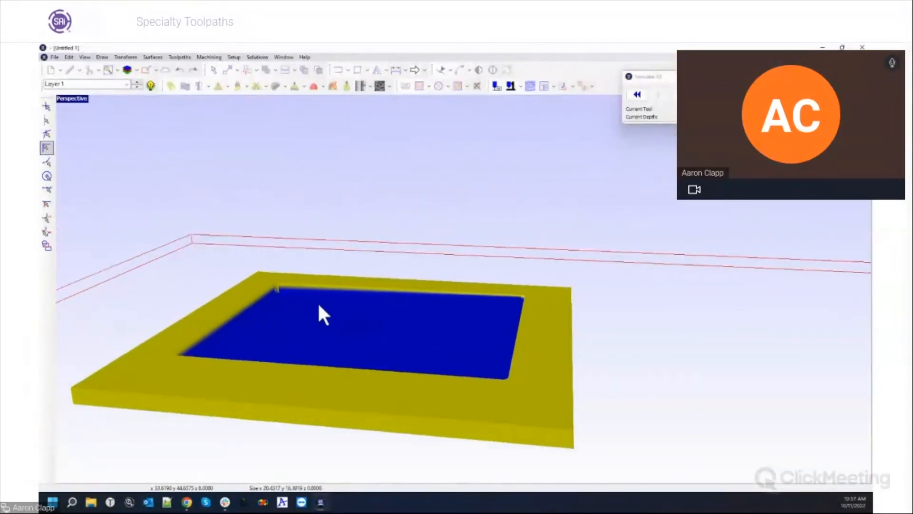
pyautogui.scroll(1, 397, 332)
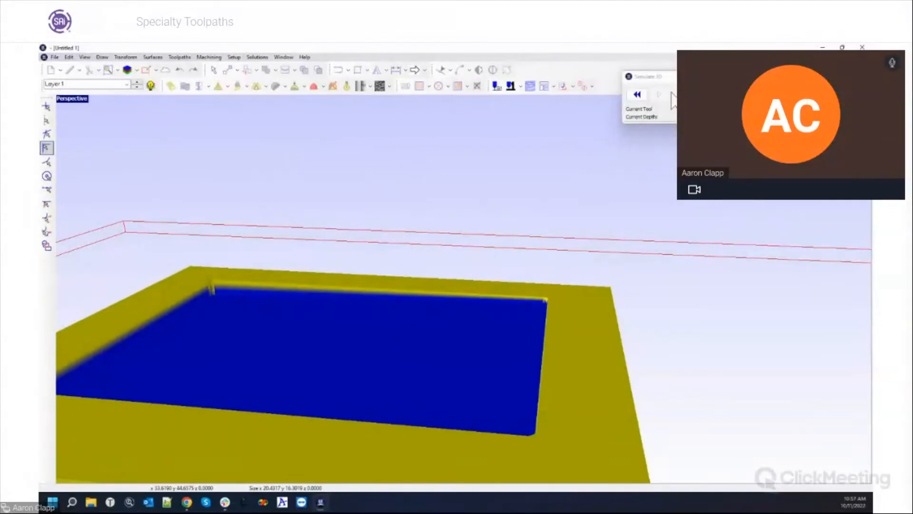
# Close the simulation, restore the full-size Top view and deselect the rectangle.
pyautogui.click(761, 76)
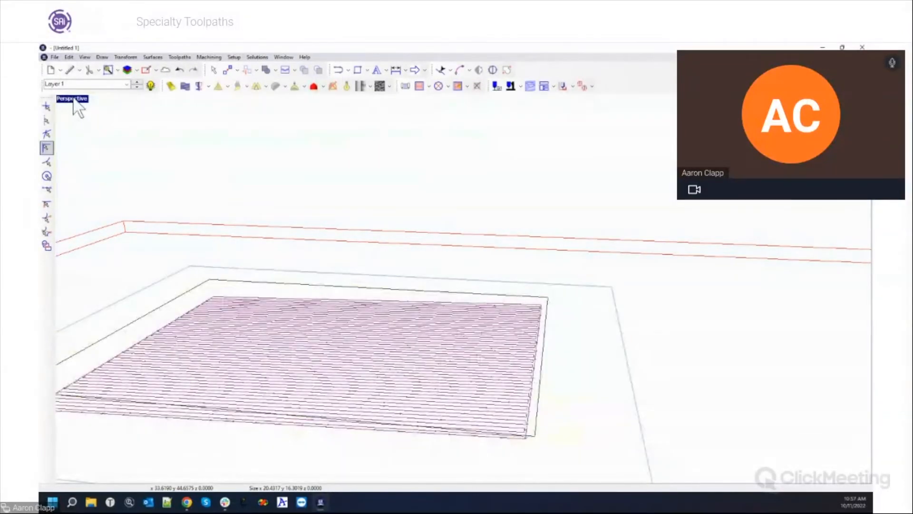
pyautogui.doubleClick(72, 99)
pyautogui.doubleClick(64, 100)
pyautogui.click(280, 305)
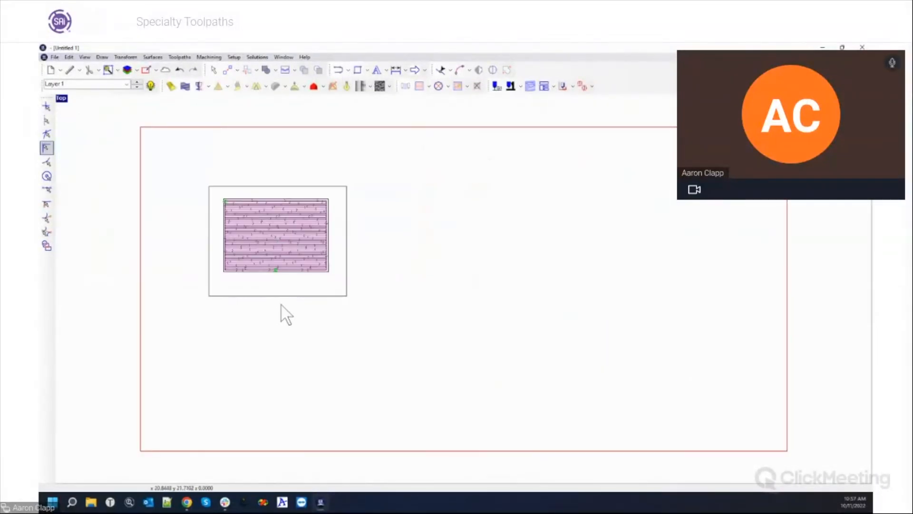
# Drag the outer rectangle's bottom edge up so it crosses the middle of the hatch.
pyautogui.click(278, 295)
pyautogui.click(277, 262)
pyautogui.moveTo(277, 262); pyautogui.dragTo(277, 243)
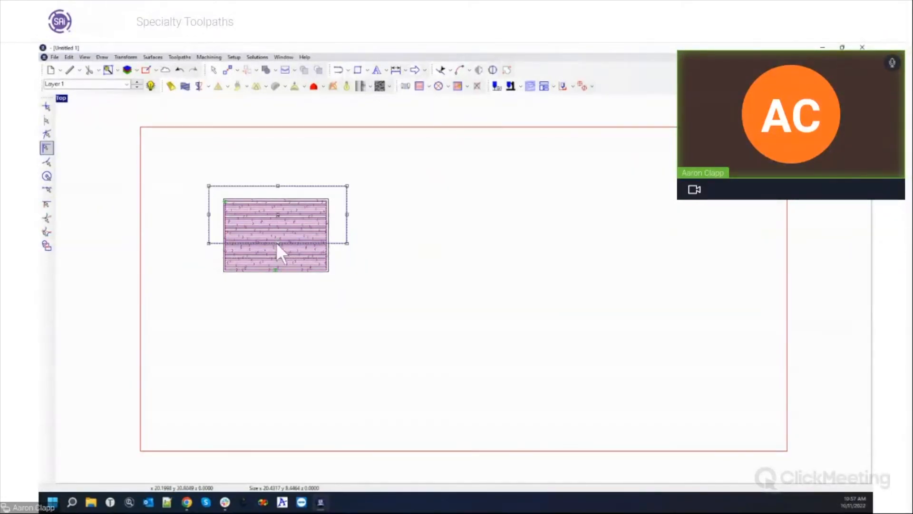
pyautogui.click(390, 200)
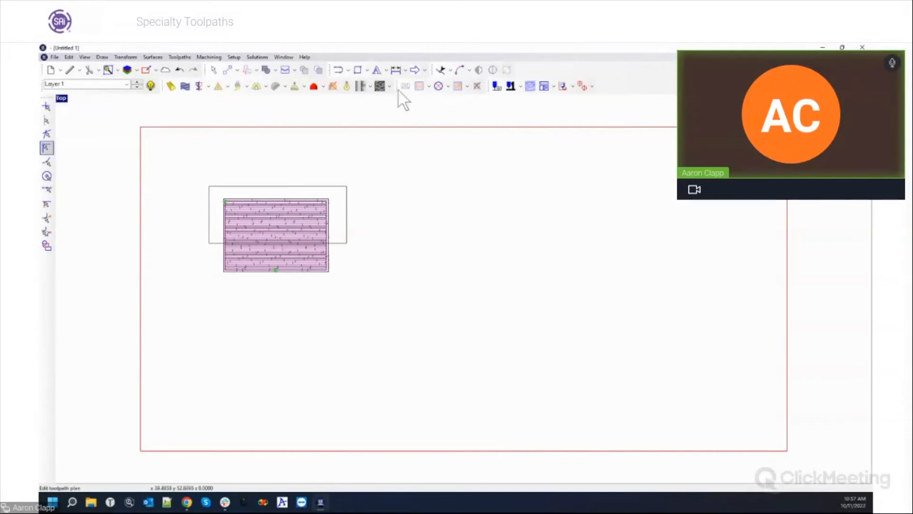
# Preview a 3D simulation at 50 dpi.
pyautogui.click(214, 57)
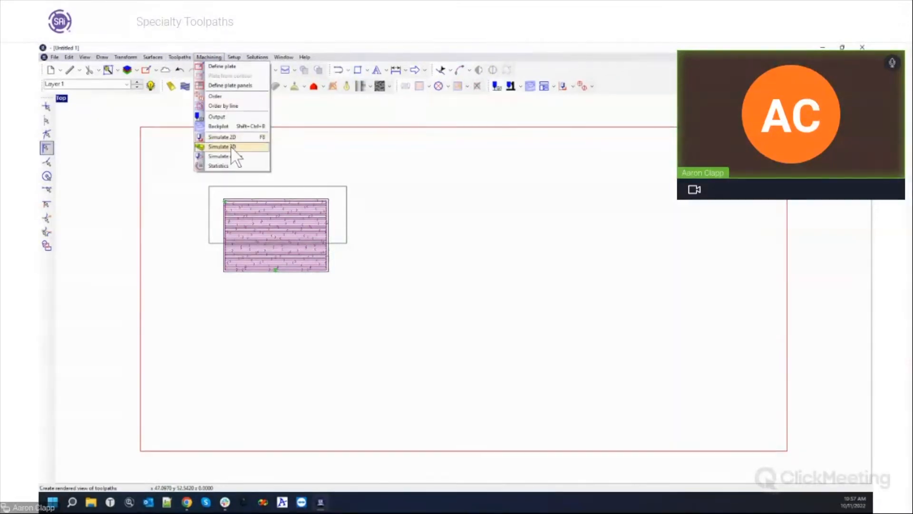
pyautogui.click(230, 145)
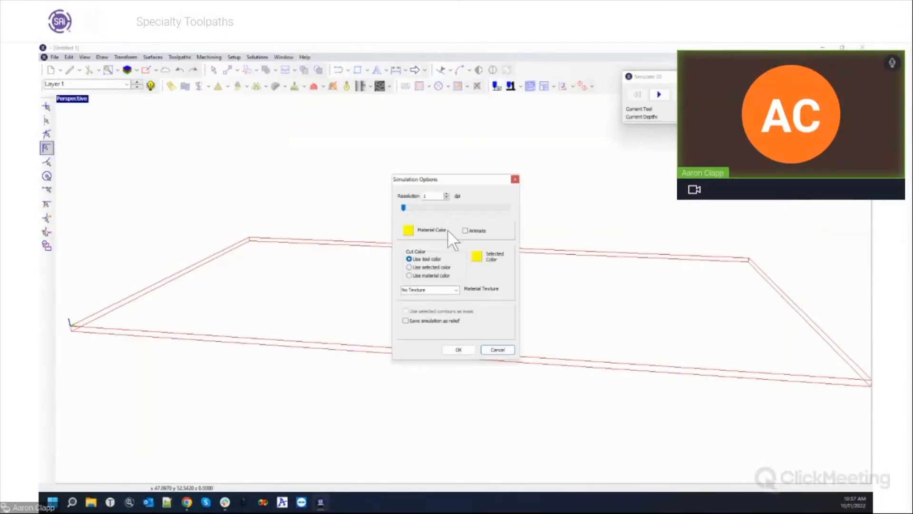
pyautogui.moveTo(404, 208); pyautogui.dragTo(425, 208)
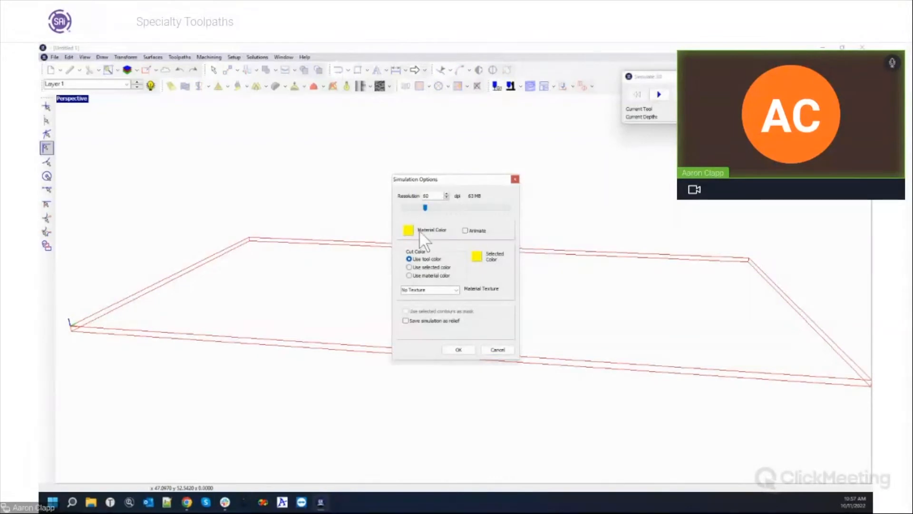
pyautogui.click(492, 350)
pyautogui.click(478, 280)
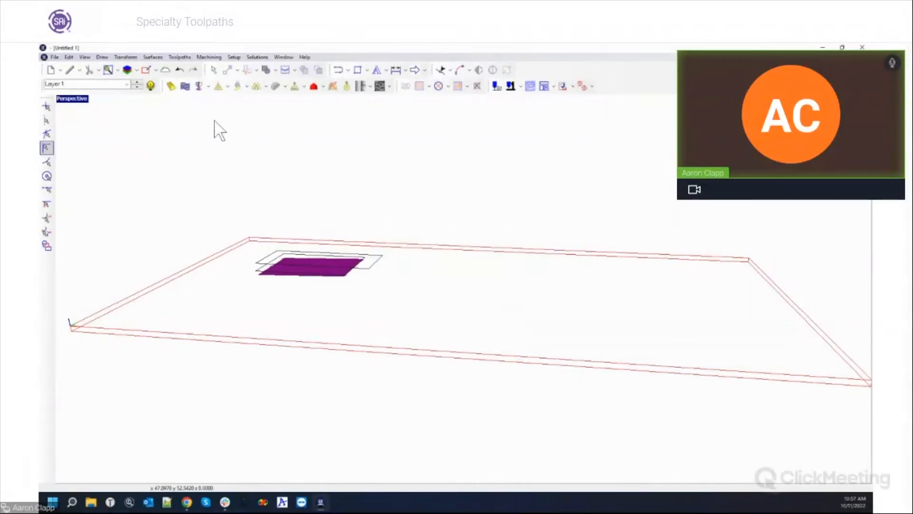
# Restore the full-size Top view and select the rectangle outline around the part.
pyautogui.doubleClick(76, 99)
pyautogui.doubleClick(61, 98)
pyautogui.click(323, 192)
pyautogui.click(181, 57)
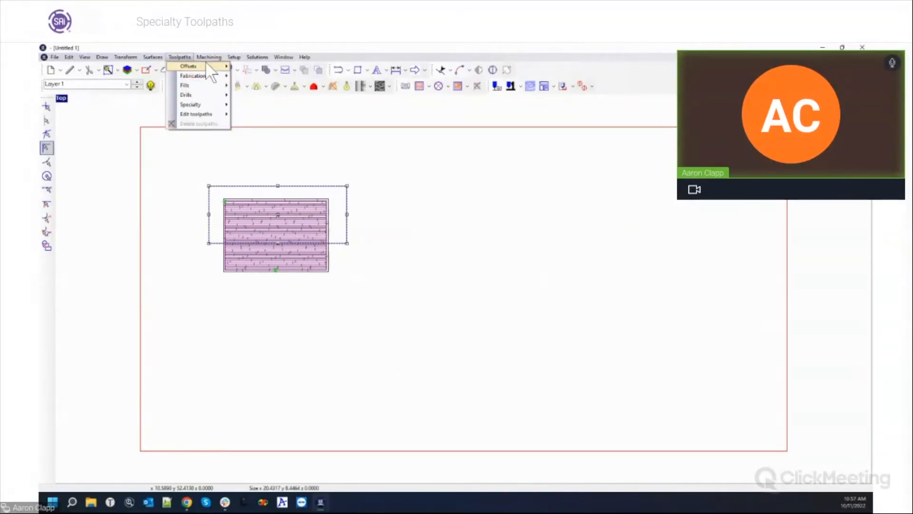
# Run a 36 dpi 3D simulation masked by the selected contours.
pyautogui.click(218, 146)
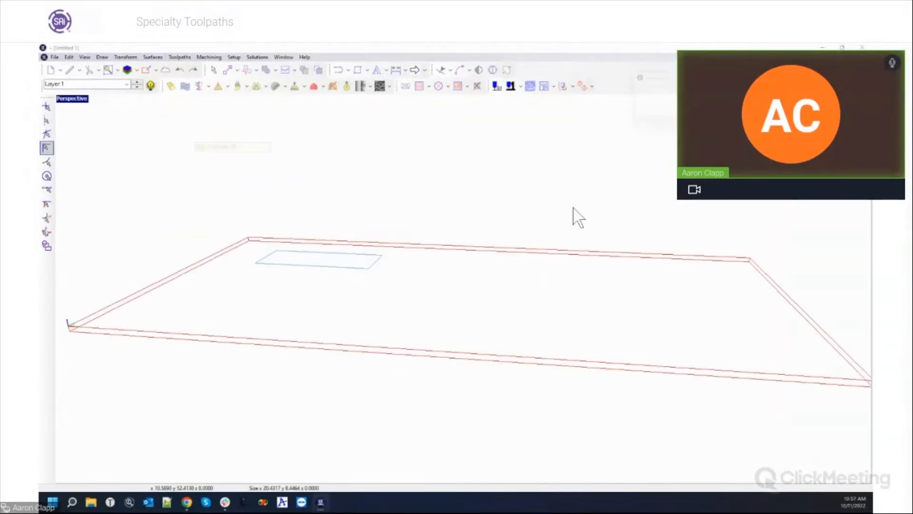
pyautogui.click(431, 310)
pyautogui.moveTo(403, 207); pyautogui.dragTo(432, 207)
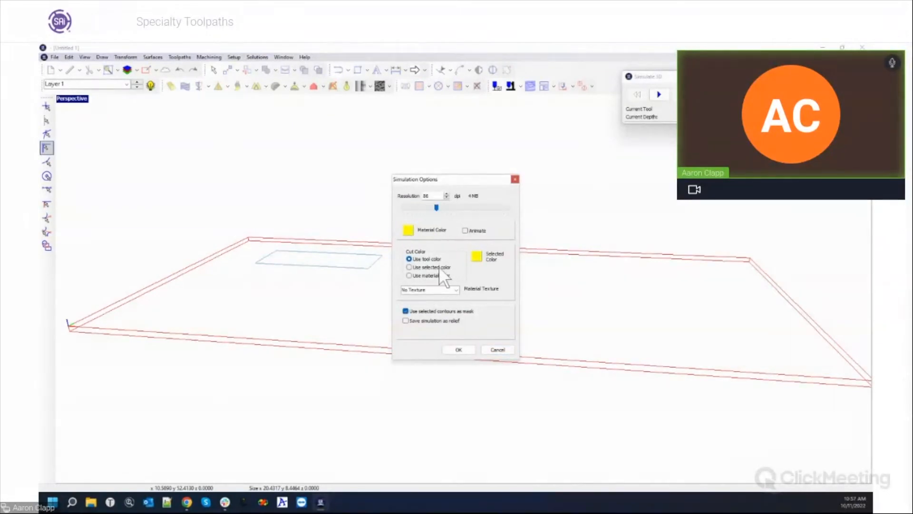
pyautogui.click(458, 350)
pyautogui.click(659, 94)
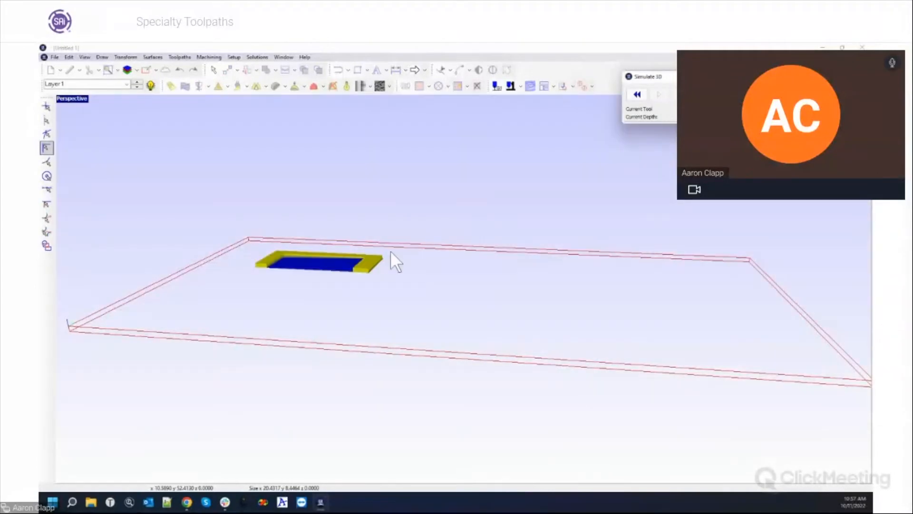
# Pan, zoom and orbit to view the narrow blue pocket in the yellow material.
pyautogui.moveTo(345, 272)
pyautogui.mouseDown(button='middle')
pyautogui.moveTo(449, 311)
pyautogui.moveTo(494, 312)
pyautogui.mouseUp(button='middle')
pyautogui.scroll(2, 495, 312)
pyautogui.scroll(6, 579, 293)
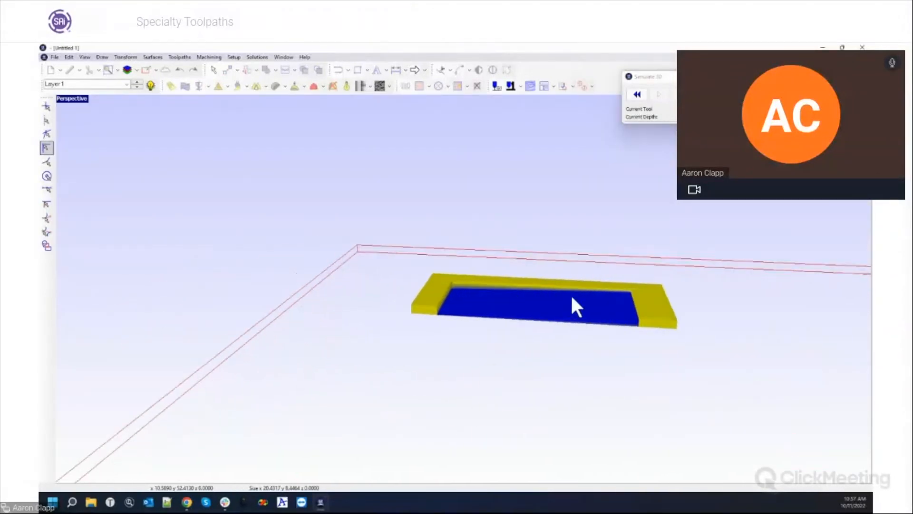
pyautogui.moveTo(693, 366); pyautogui.dragTo(642, 320, button='middle')
pyautogui.moveTo(639, 387); pyautogui.dragTo(479, 312, button='middle')
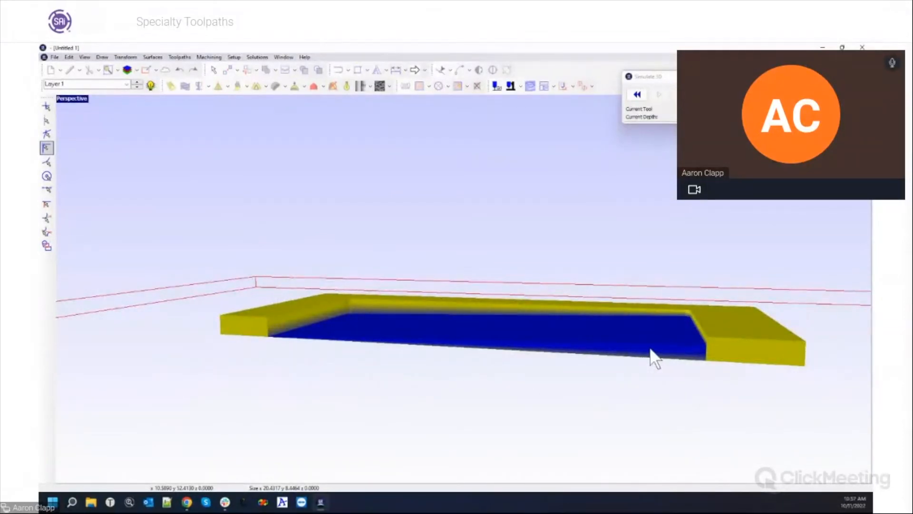
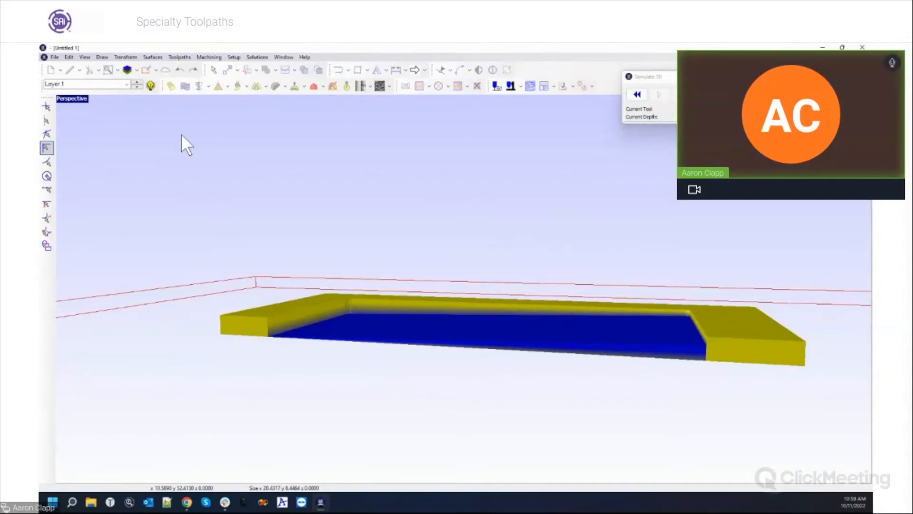
# Close the Simulate 3D panel and switch from the Perspective view back to four viewports.
pyautogui.click(761, 77)
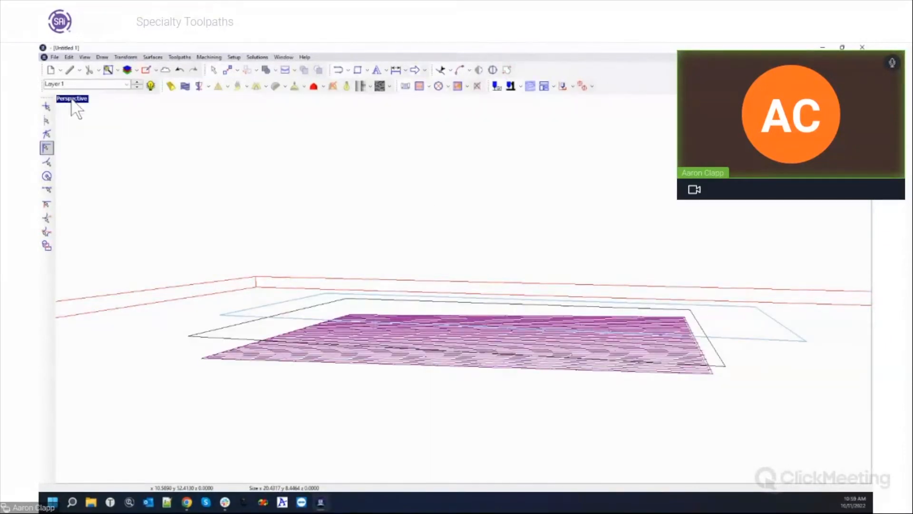
pyautogui.doubleClick(72, 100)
pyautogui.scroll(-2, 102, 139)
pyautogui.scroll(5, 114, 142)
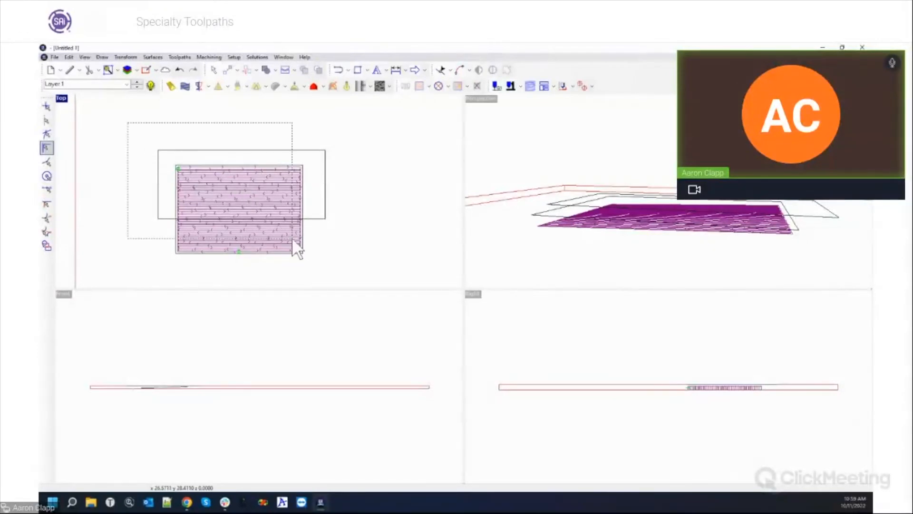
# Delete the pocket fill toolpath and its rectangle boundary.
pyautogui.click(304, 238)
pyautogui.press('Delete')
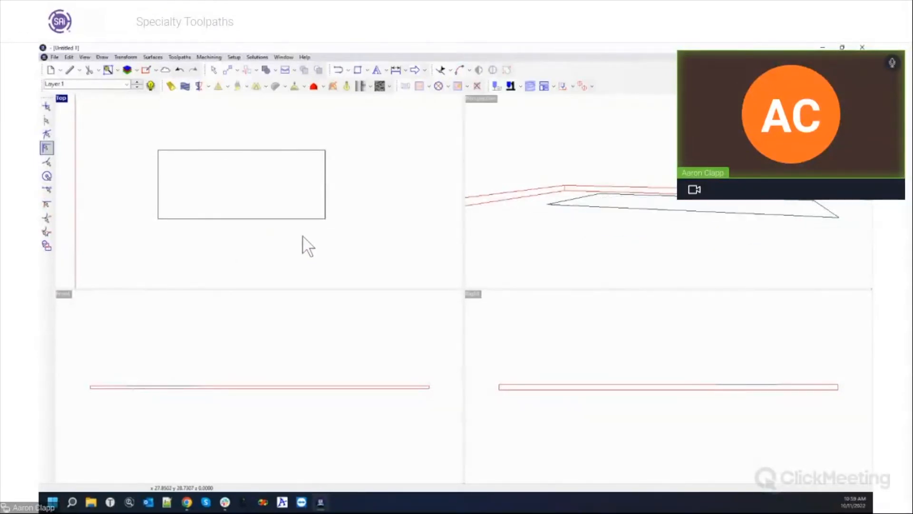
pyautogui.click(282, 221)
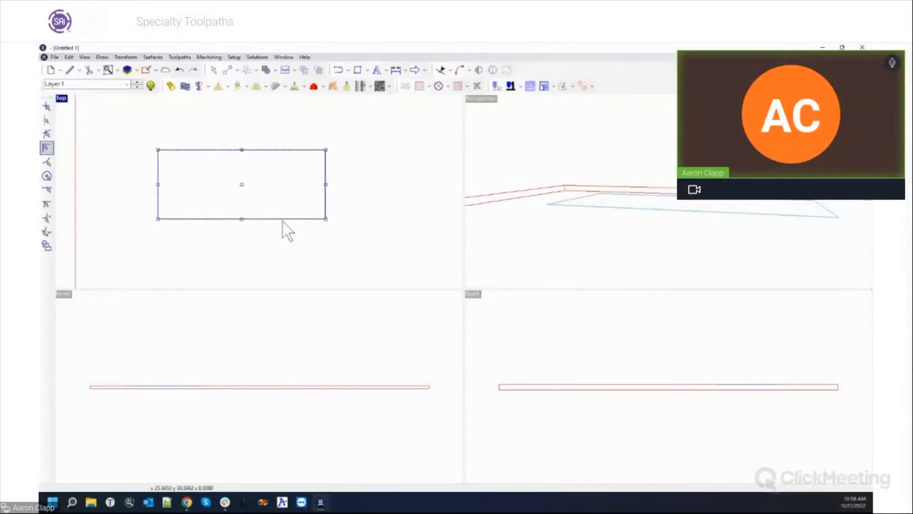
pyautogui.press('Delete')
pyautogui.scroll(3, 281, 221)
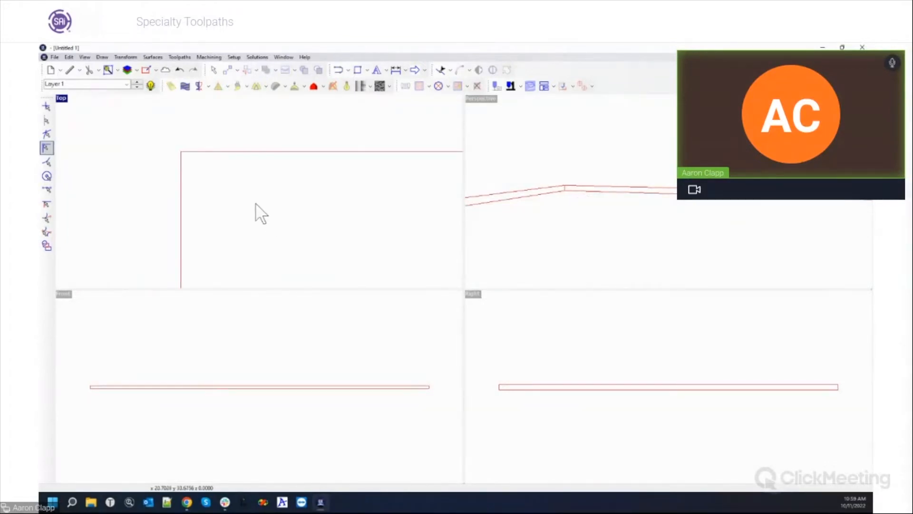
pyautogui.scroll(-3, 188, 162)
# Maximize the Top viewport to show the empty plate outline.
pyautogui.doubleClick(60, 100)
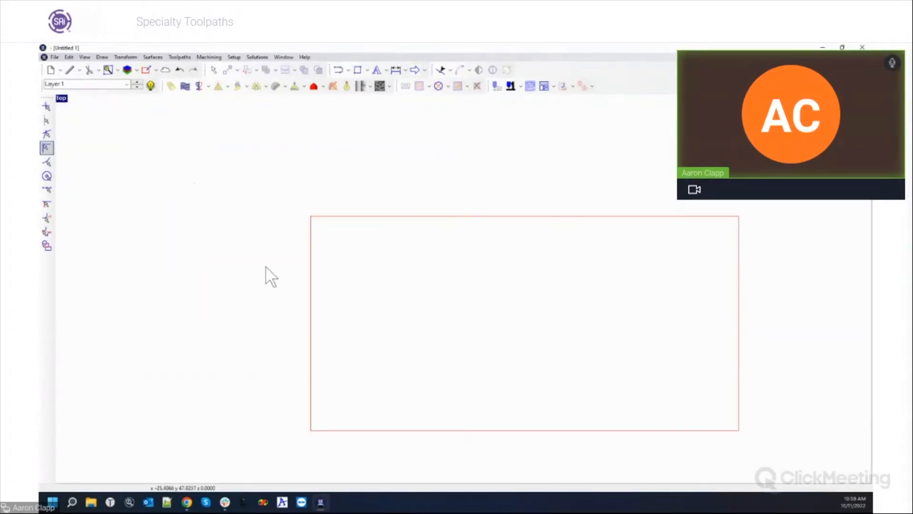
pyautogui.scroll(-2, 482, 374)
pyautogui.scroll(3, 561, 418)
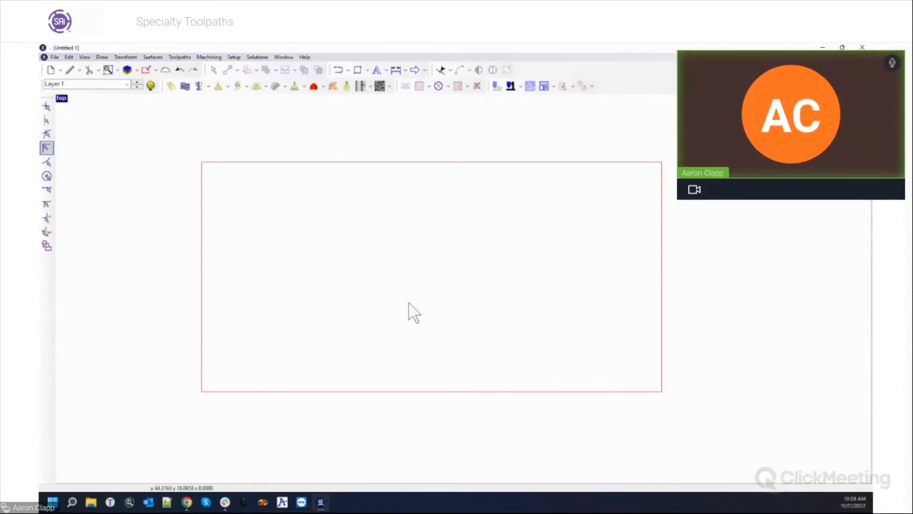
pyautogui.scroll(1, 384, 283)
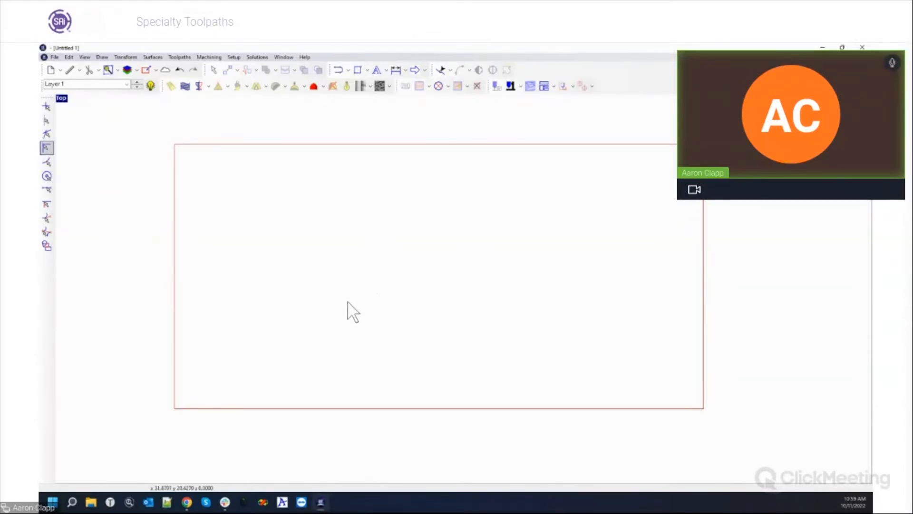
# Draw a two-point horizontal Polyarc line inside the plate and enable Snap to segment endpoints.
pyautogui.click(339, 77)
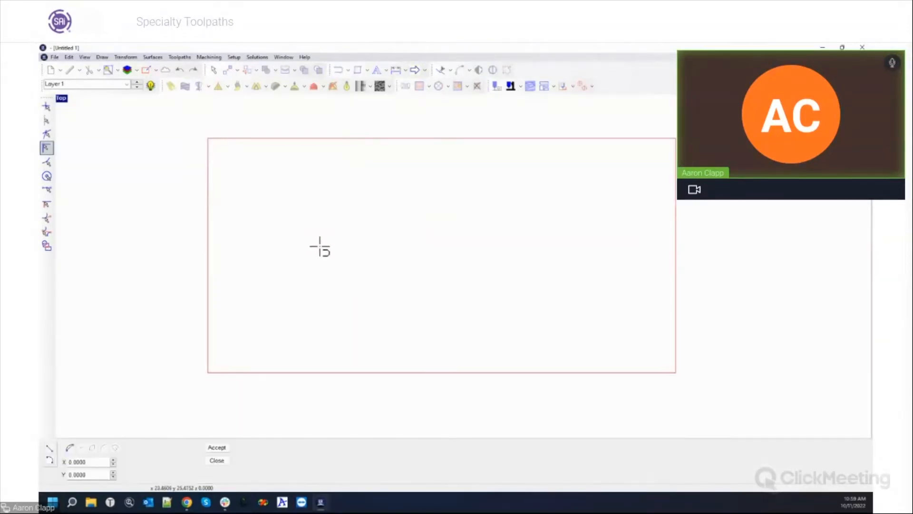
pyautogui.click(282, 238)
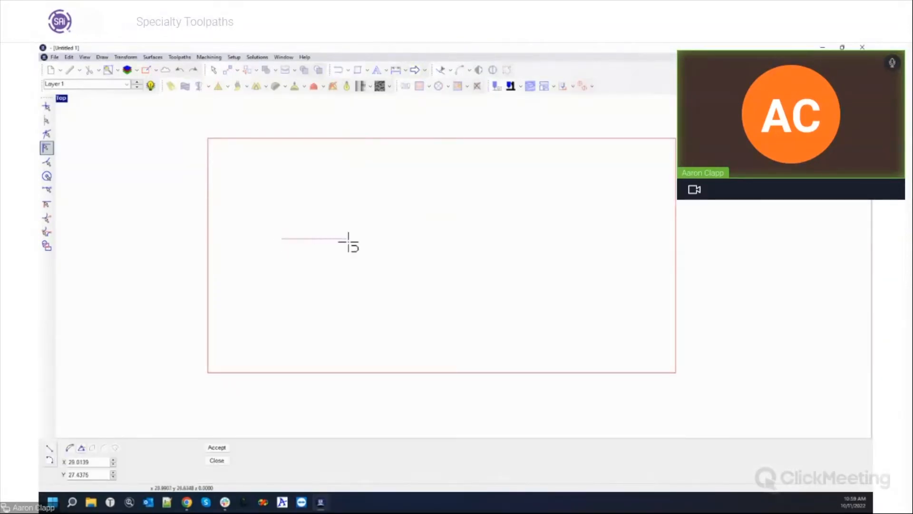
pyautogui.click(352, 239)
pyautogui.click(282, 239)
pyautogui.scroll(3, 261, 280)
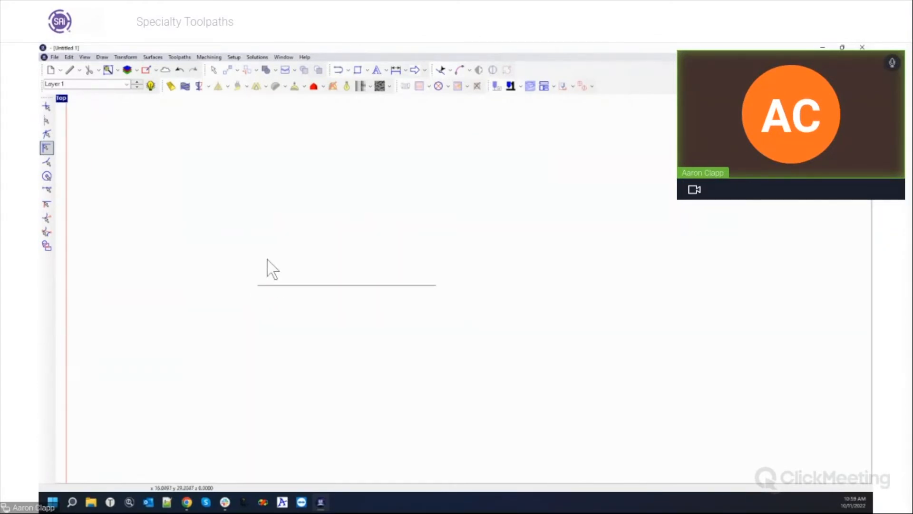
pyautogui.moveTo(212, 220); pyautogui.dragTo(514, 331)
pyautogui.click(484, 239)
pyautogui.click(47, 148)
# Start a new Slots toolpath from the Specialty toolpath types.
pyautogui.click(184, 57)
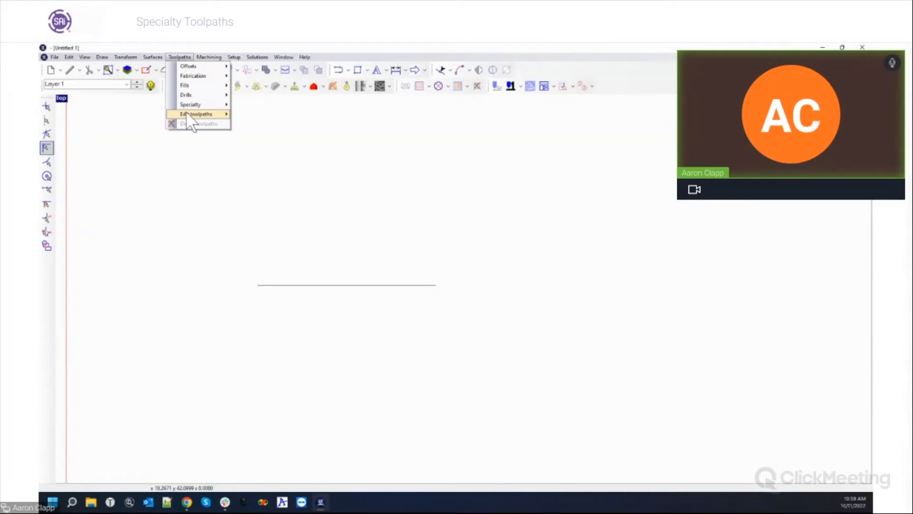
pyautogui.moveTo(187, 114)
pyautogui.moveTo(187, 67)
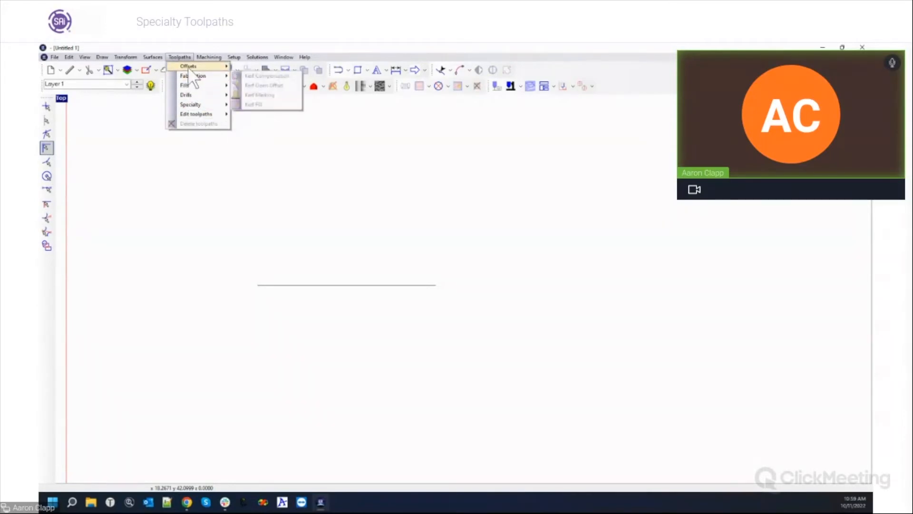
pyautogui.click(315, 87)
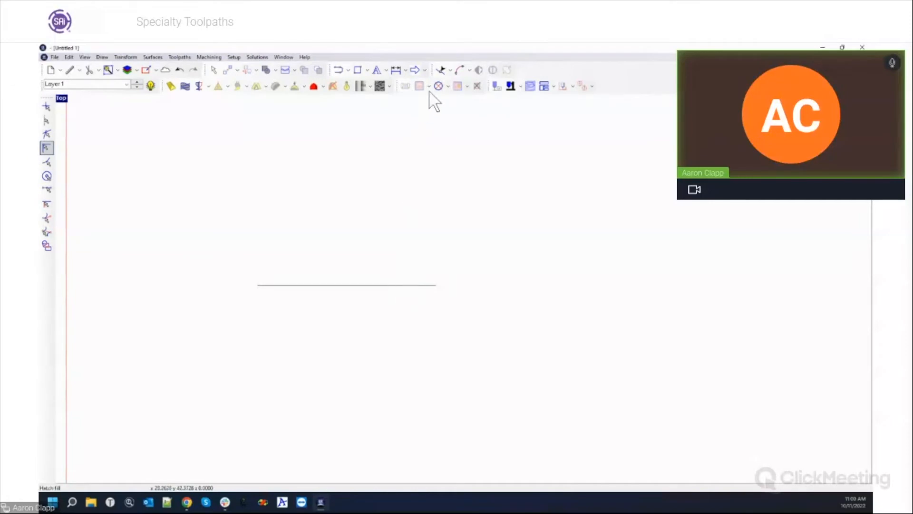
pyautogui.click(179, 57)
pyautogui.moveTo(184, 106)
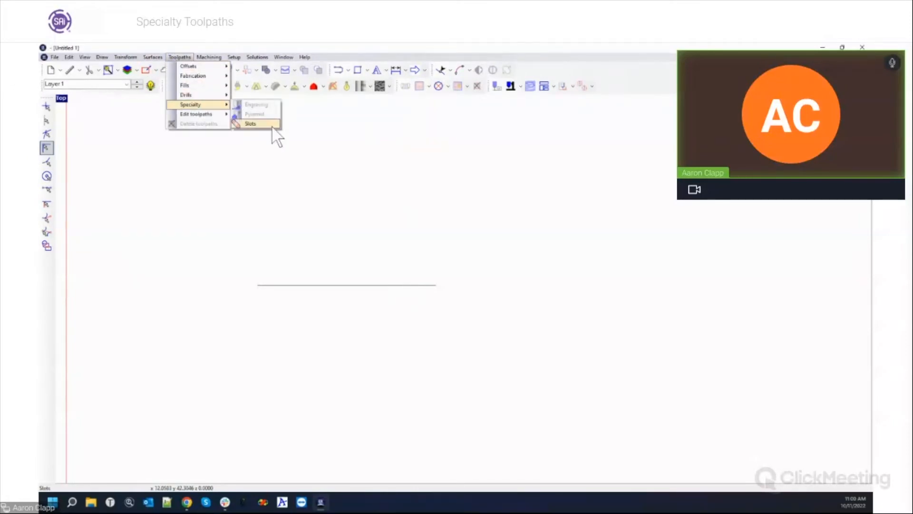
pyautogui.click(253, 125)
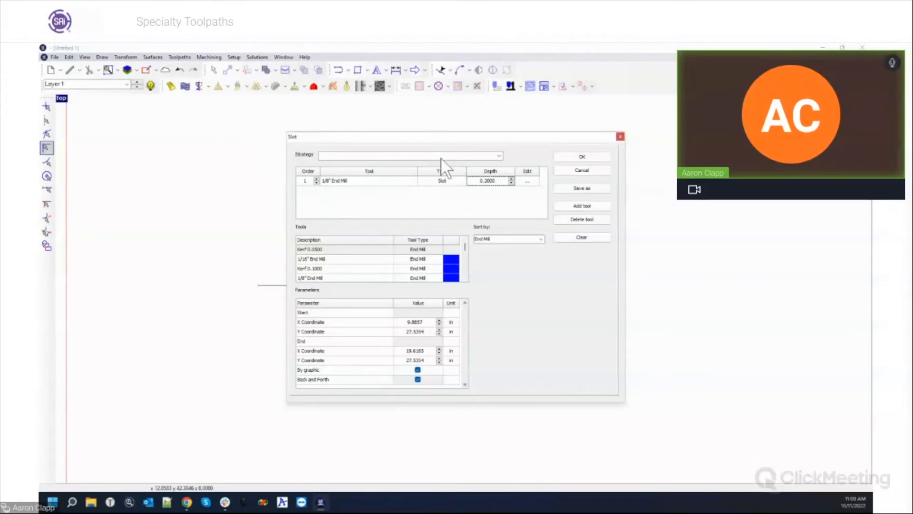
pyautogui.moveTo(438, 138); pyautogui.dragTo(449, 114)
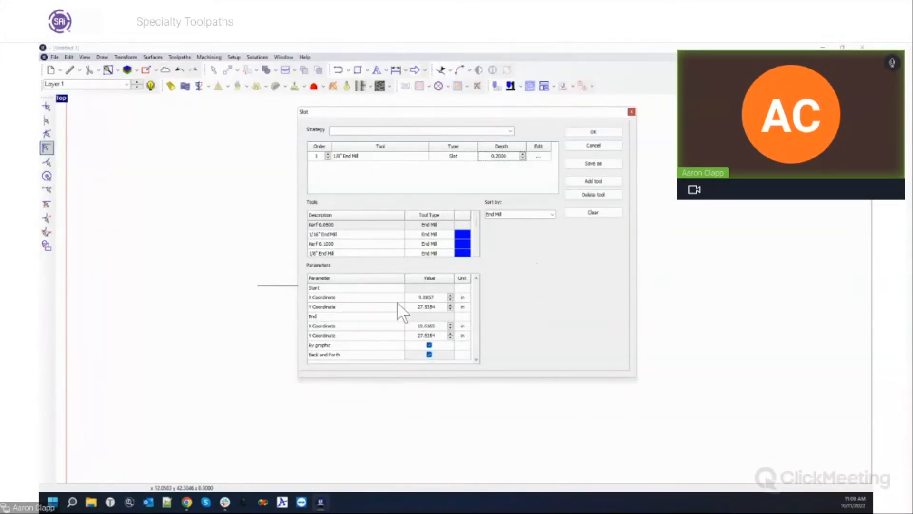
# Turn off Back and Forth, zero the start and end coordinates, and accept the slot settings.
pyautogui.click(428, 345)
pyautogui.write('0')
pyautogui.press('Tab')
pyautogui.write('00')
pyautogui.press('Tab')
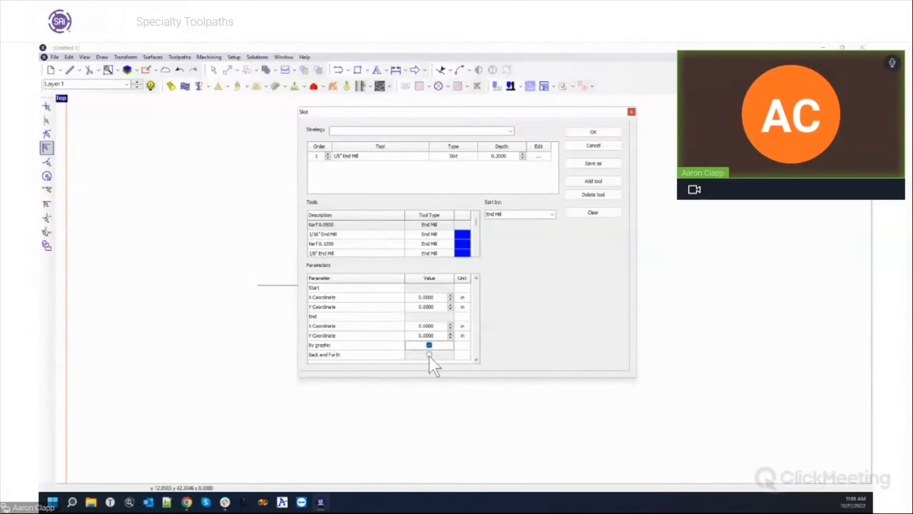
pyautogui.click(590, 133)
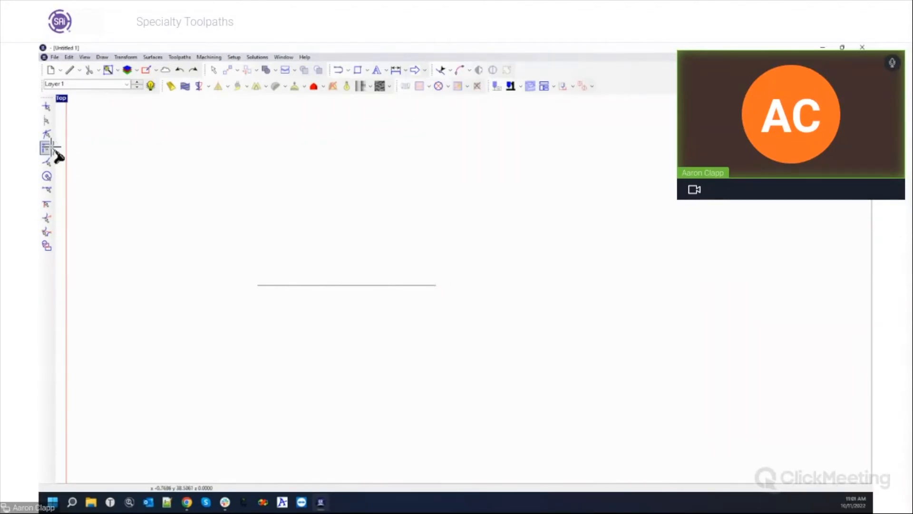
# Place the slot toolpath along the line between its right and left endpoints.
pyautogui.scroll(2, 242, 274)
pyautogui.scroll(1, 260, 298)
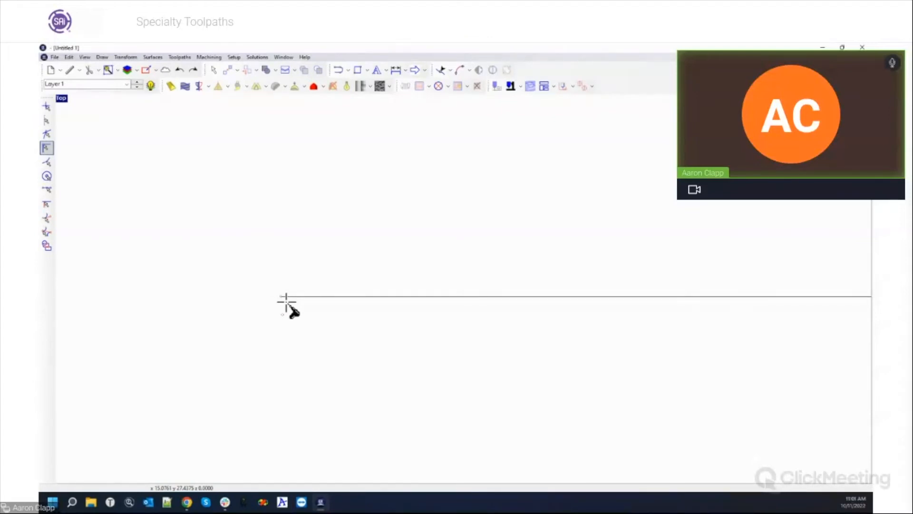
pyautogui.scroll(-3, 686, 318)
pyautogui.scroll(3, 822, 319)
pyautogui.click(813, 301)
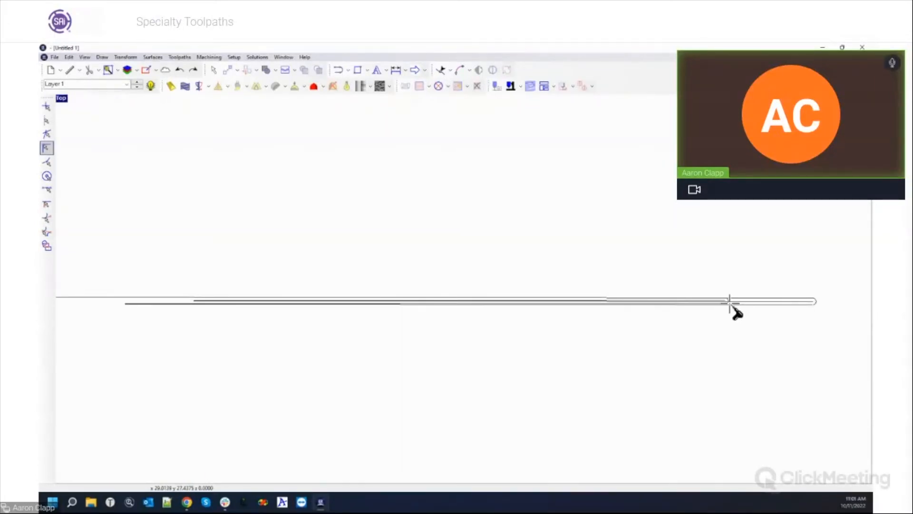
pyautogui.click(729, 304)
# Dismiss the right-click quick menu and bring up the machining commands list.
pyautogui.scroll(-3, 694, 381)
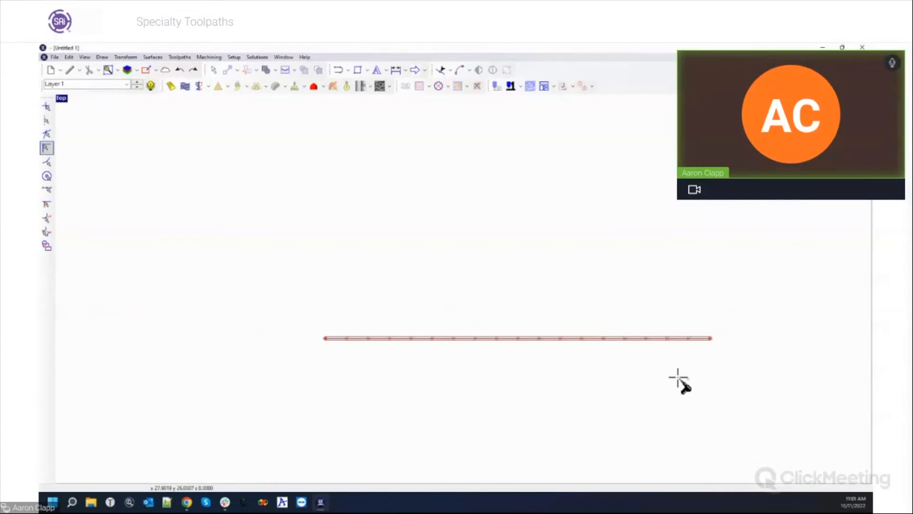
pyautogui.rightClick(566, 414)
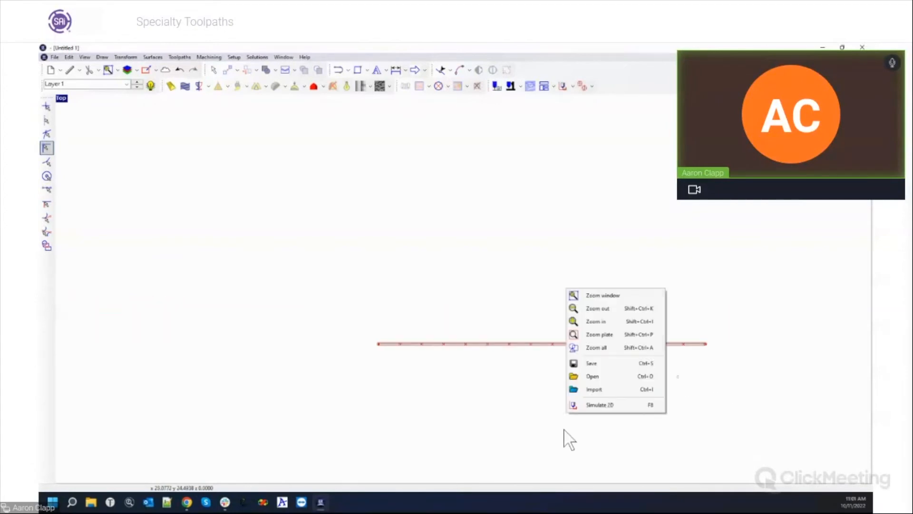
pyautogui.click(494, 399)
pyautogui.scroll(4, 614, 397)
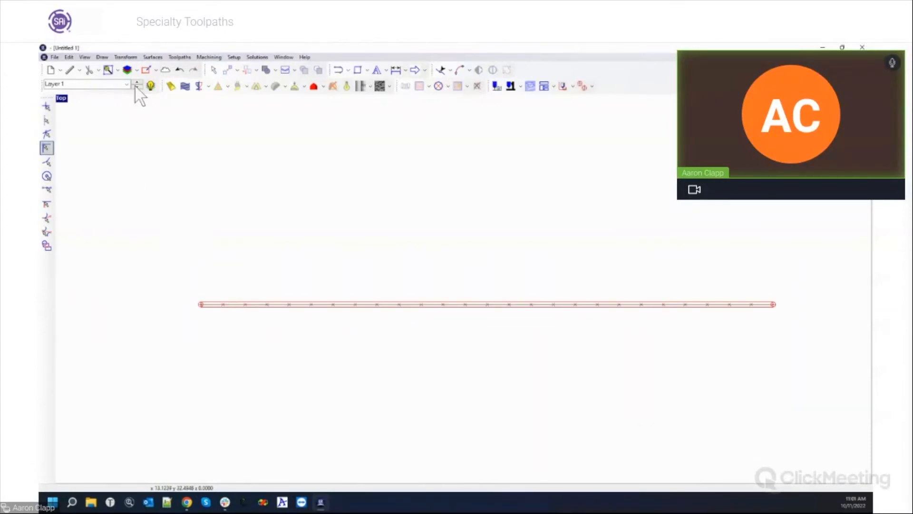
pyautogui.click(209, 58)
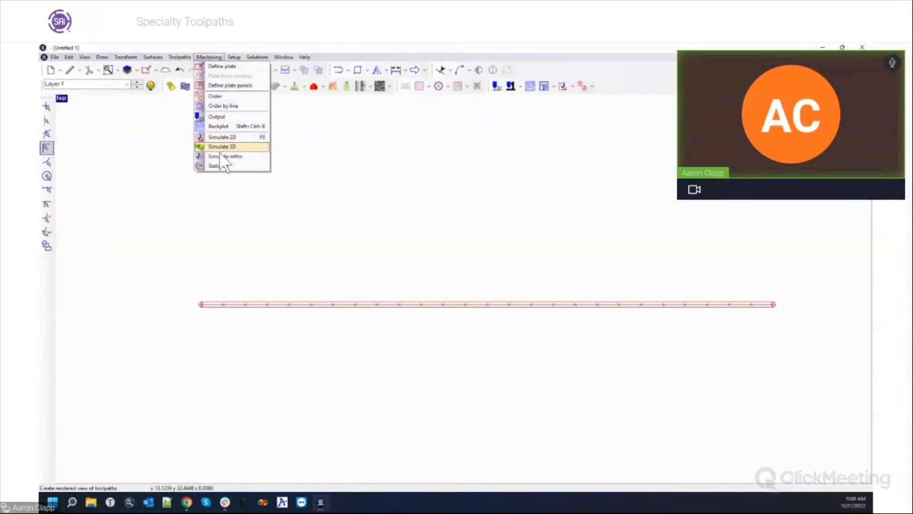
# Start an orthographic cutting simulation and orbit and pan to view the plate.
pyautogui.click(222, 156)
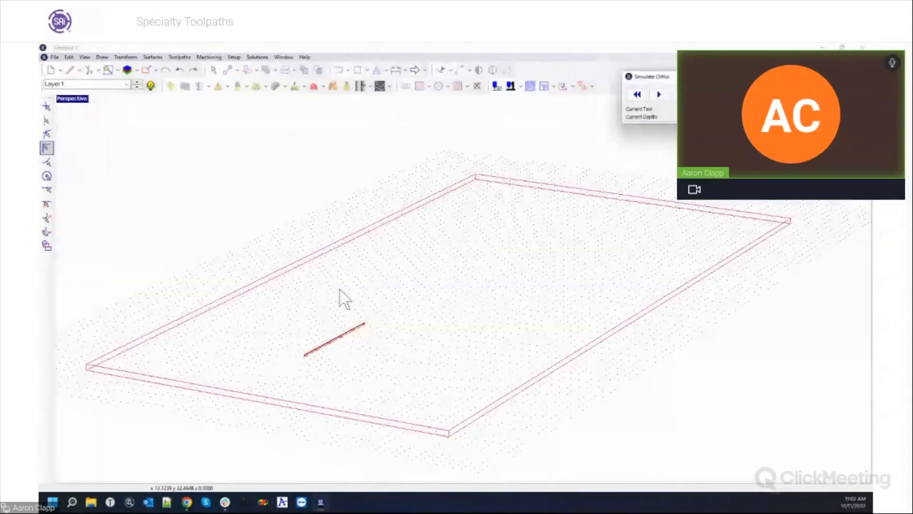
pyautogui.moveTo(402, 343); pyautogui.dragTo(392, 328, button='middle')
pyautogui.scroll(-3, 361, 332)
pyautogui.scroll(5, 475, 335)
pyautogui.scroll(2, 592, 338)
pyautogui.moveTo(343, 289); pyautogui.dragTo(92, 245, button='middle')
pyautogui.moveTo(279, 310); pyautogui.dragTo(522, 371, button='middle')
pyautogui.moveTo(428, 306); pyautogui.dragTo(443, 269, button='middle')
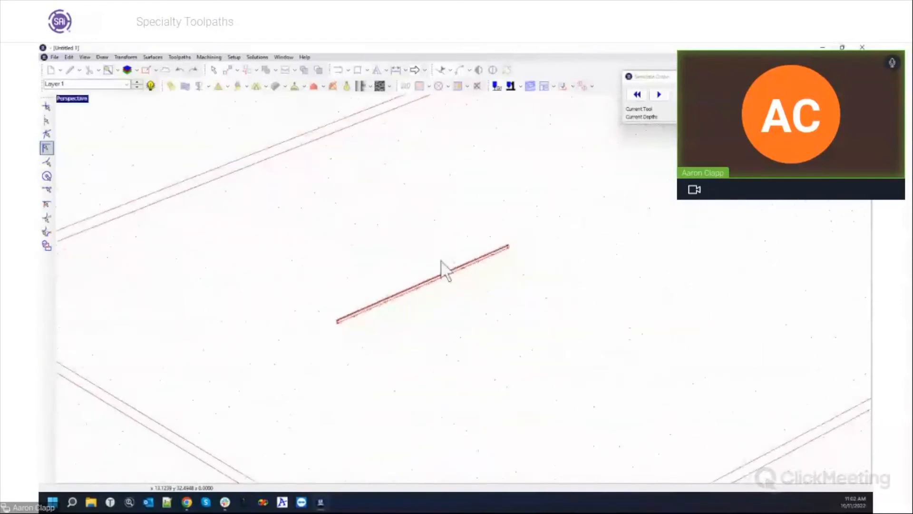
# Play the slot cutting simulation, then maximize the Top viewport.
pyautogui.click(660, 94)
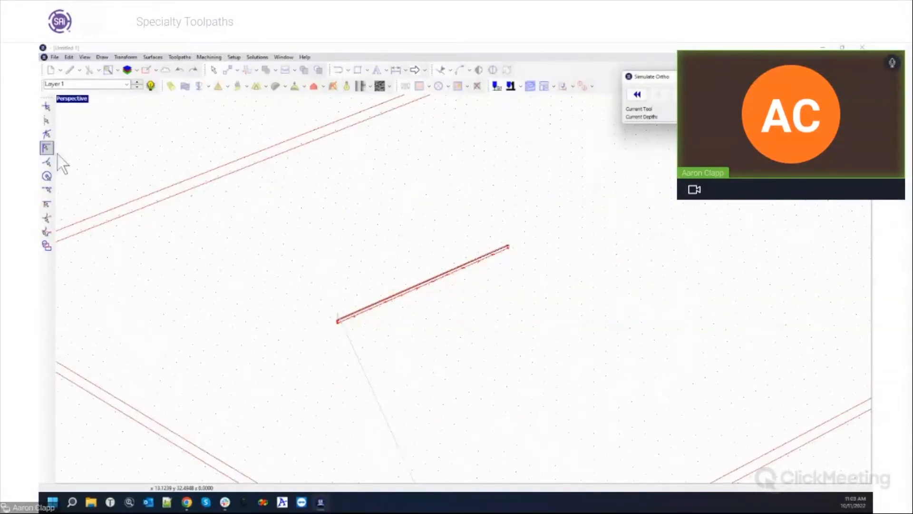
pyautogui.doubleClick(69, 99)
pyautogui.doubleClick(66, 101)
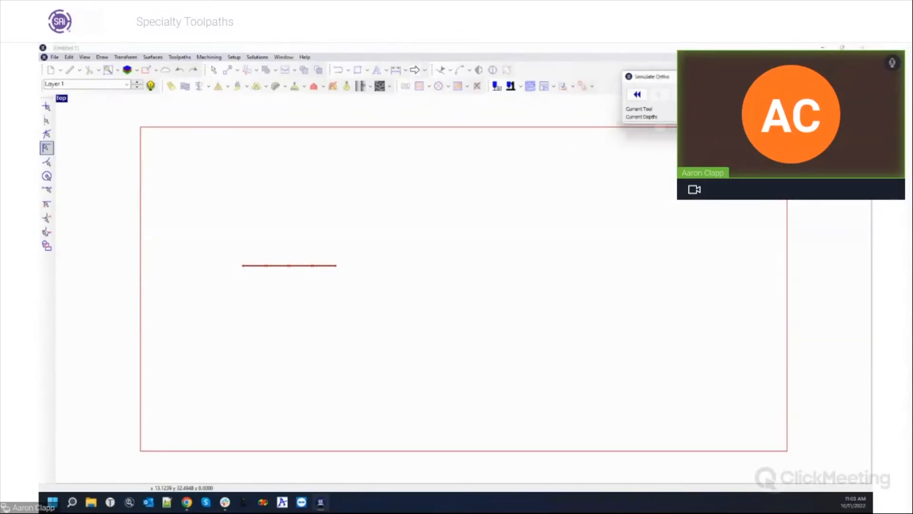
# Close the Simulate Ortho window to resume editing.
pyautogui.click(749, 76)
pyautogui.scroll(-5, 532, 209)
pyautogui.scroll(4, 517, 206)
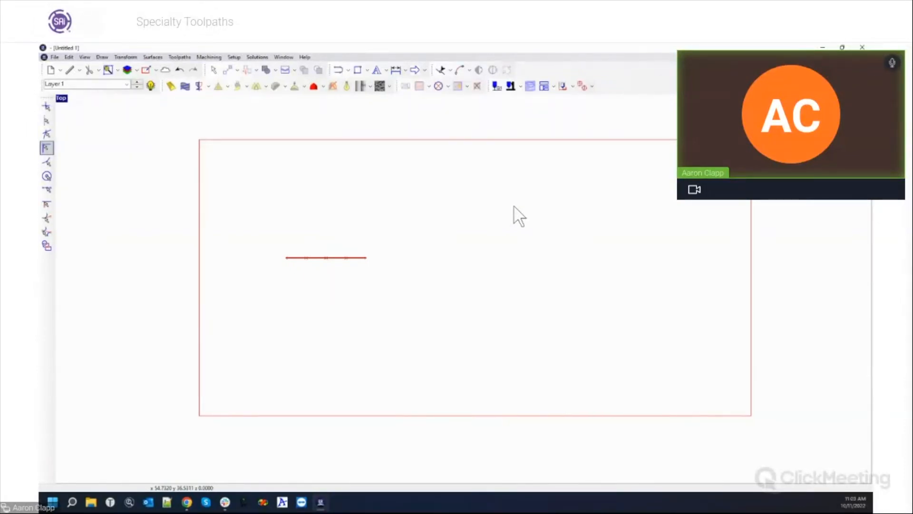
# Draw and select a small rectangle right of the line, then show the Kerf toolpath options.
pyautogui.click(358, 73)
pyautogui.click(422, 196)
pyautogui.click(512, 265)
pyautogui.moveTo(413, 186); pyautogui.dragTo(572, 307)
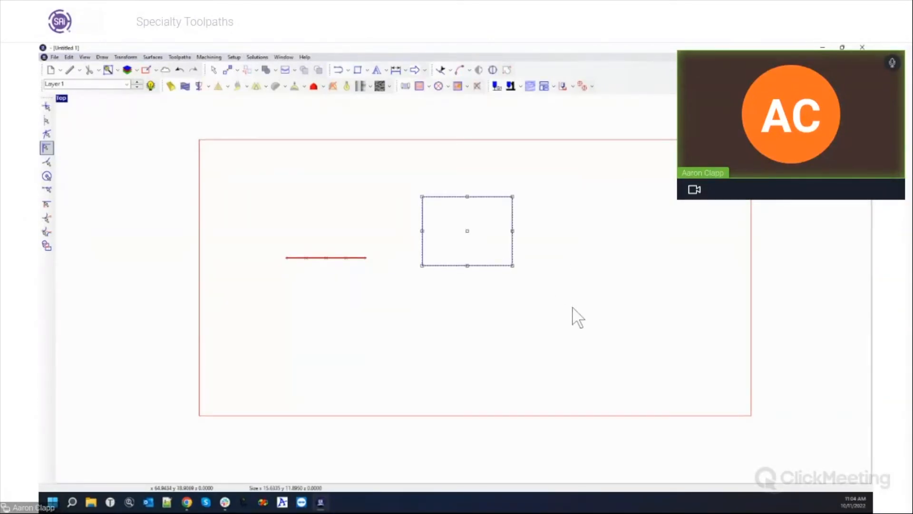
pyautogui.click(467, 87)
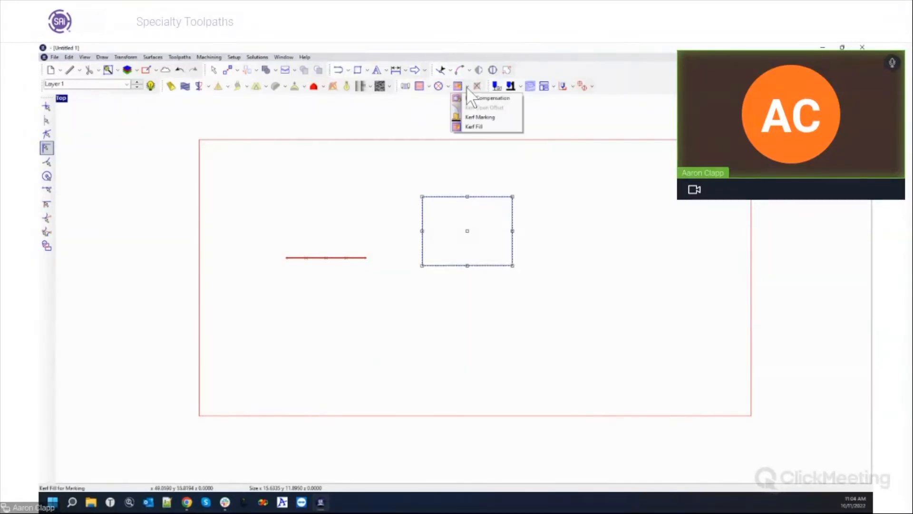
pyautogui.click(500, 126)
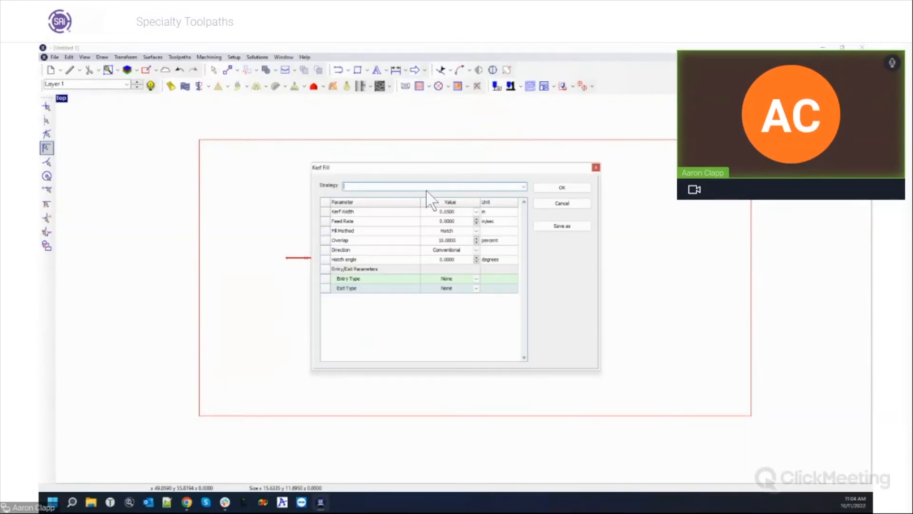
pyautogui.moveTo(383, 168); pyautogui.dragTo(453, 179)
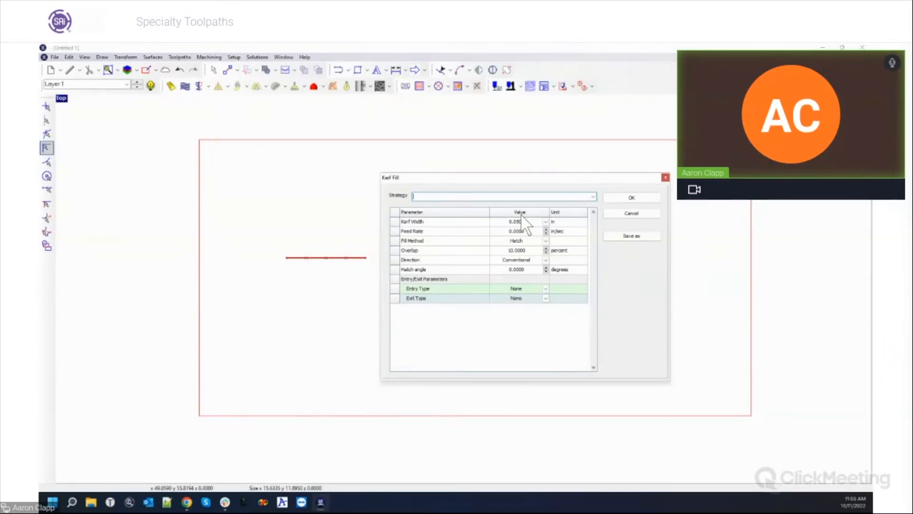
pyautogui.click(665, 177)
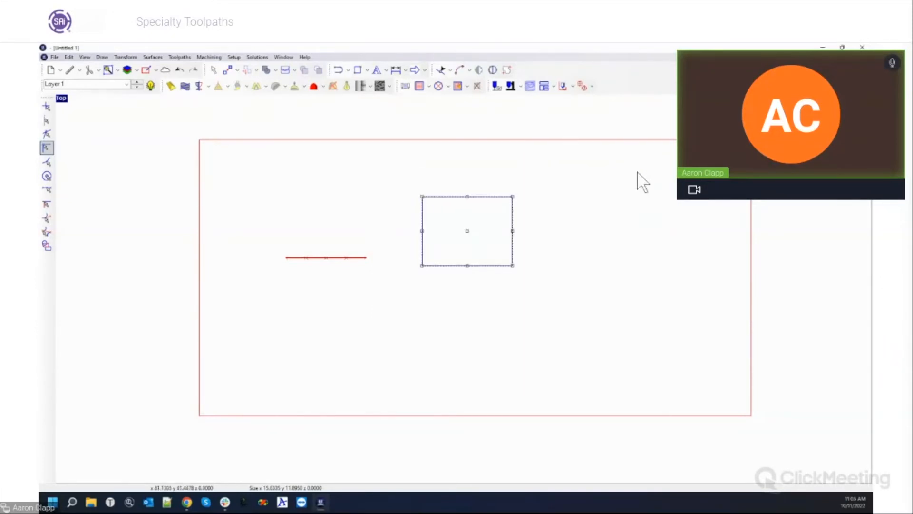
pyautogui.click(466, 86)
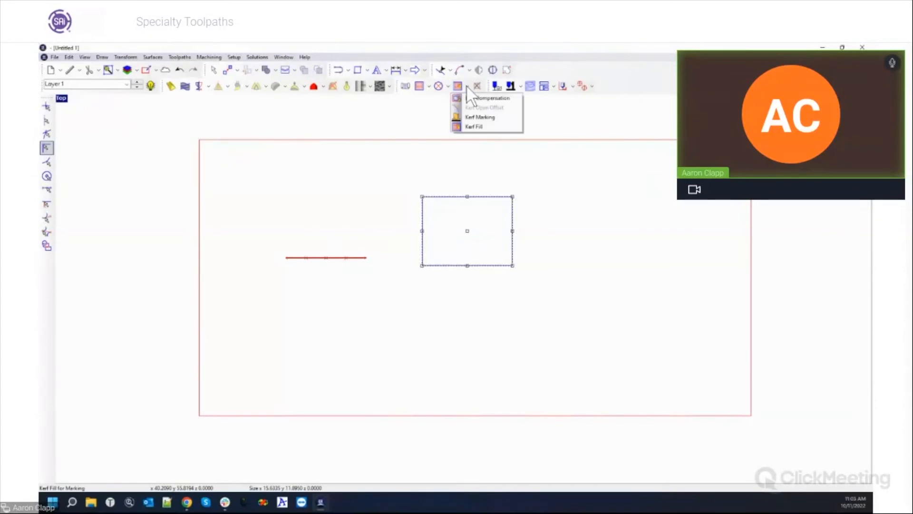
# Apply Kerf Marking to the rectangle with 0.0500 in kerf width and Climb direction.
pyautogui.click(485, 117)
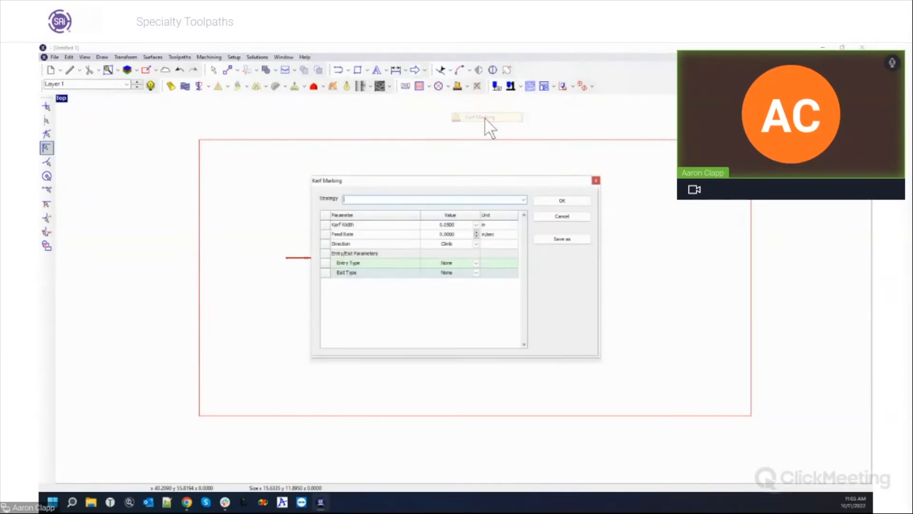
pyautogui.click(562, 200)
pyautogui.scroll(3, 518, 240)
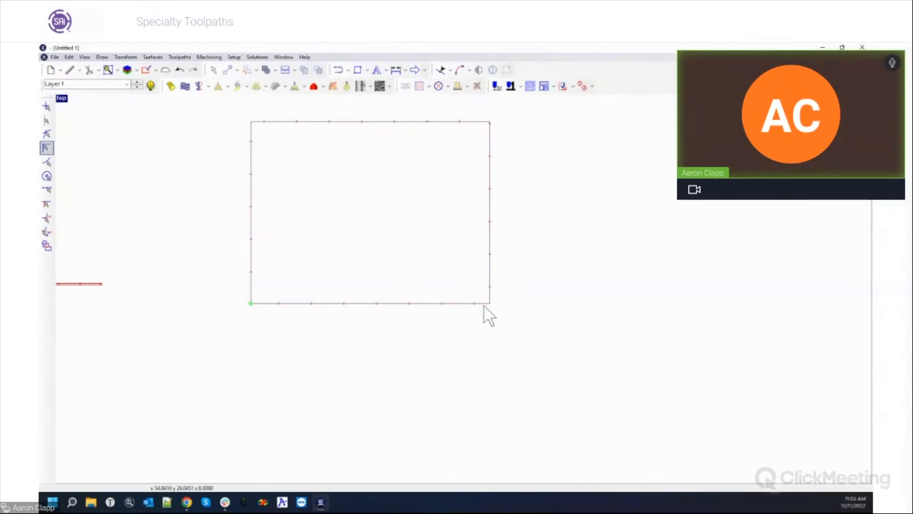
# Window-select and delete the slotted line and the kerf-marked rectangle.
pyautogui.scroll(-3, 549, 278)
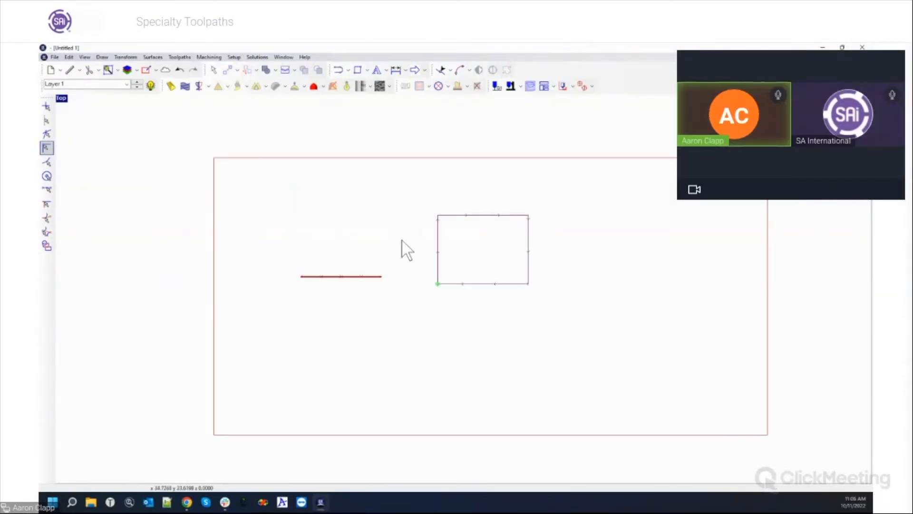
pyautogui.moveTo(260, 197); pyautogui.dragTo(578, 321)
pyautogui.press('Delete')
# Draw a wide rectangle in the plate's upper left and give it a Hatch fill.
pyautogui.click(358, 70)
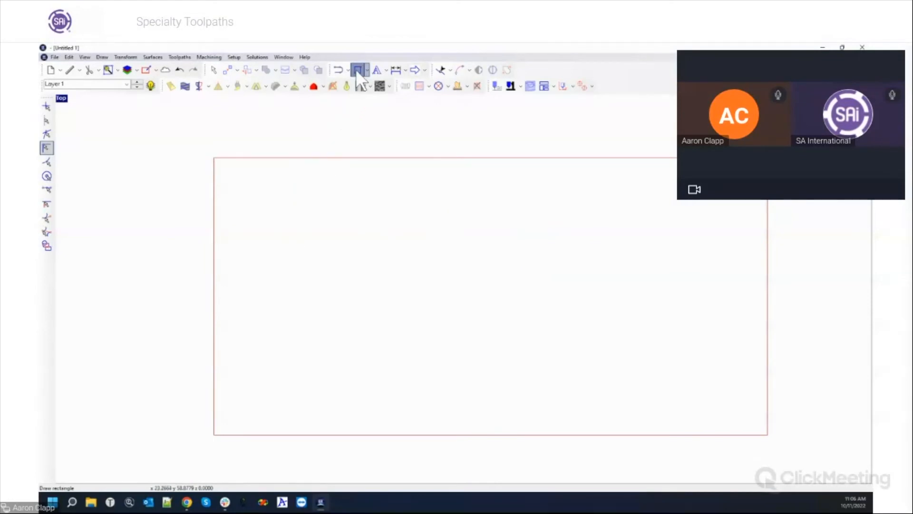
pyautogui.moveTo(293, 197); pyautogui.dragTo(424, 246)
pyautogui.click(373, 207)
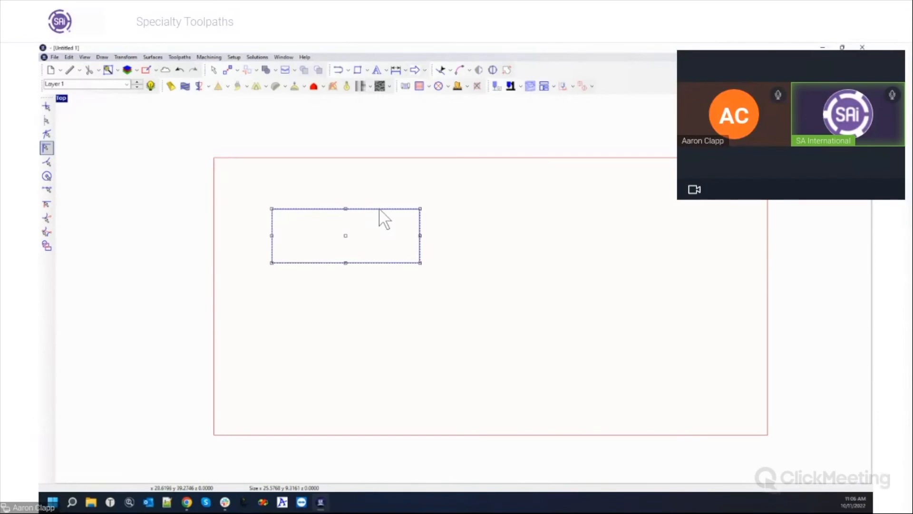
pyautogui.click(425, 88)
pyautogui.click(492, 184)
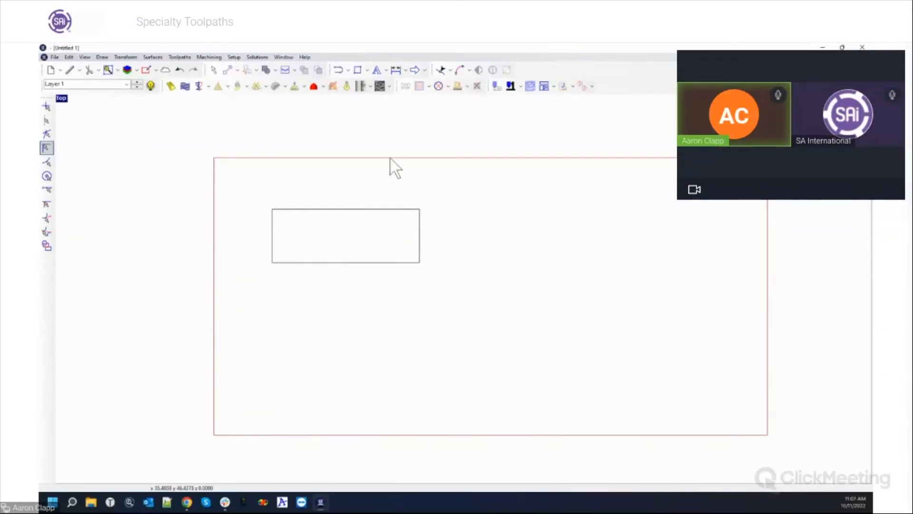
# View the About EnRoute version information, then reopen the Help menu.
pyautogui.click(305, 57)
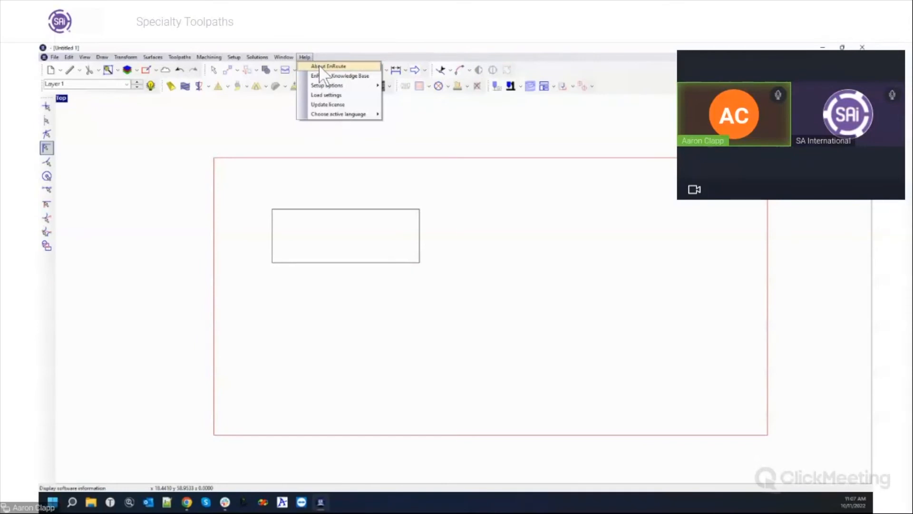
pyautogui.click(319, 65)
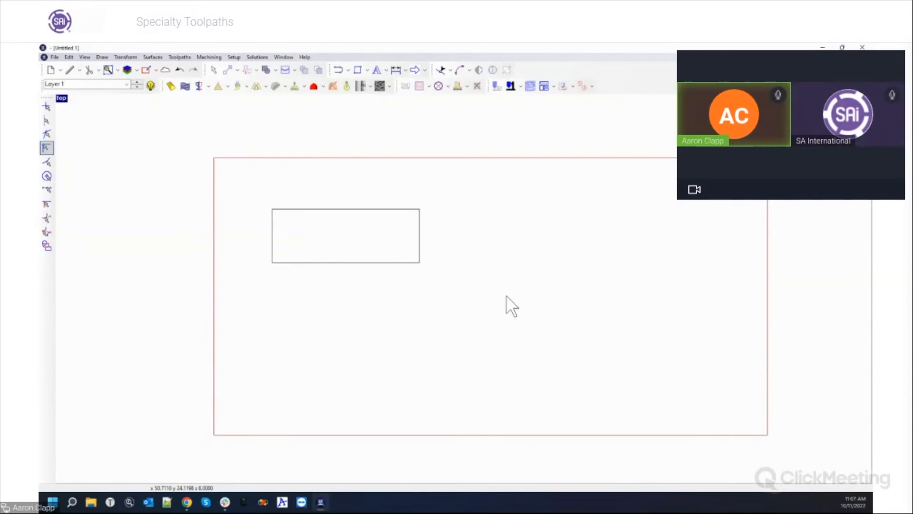
pyautogui.click(303, 56)
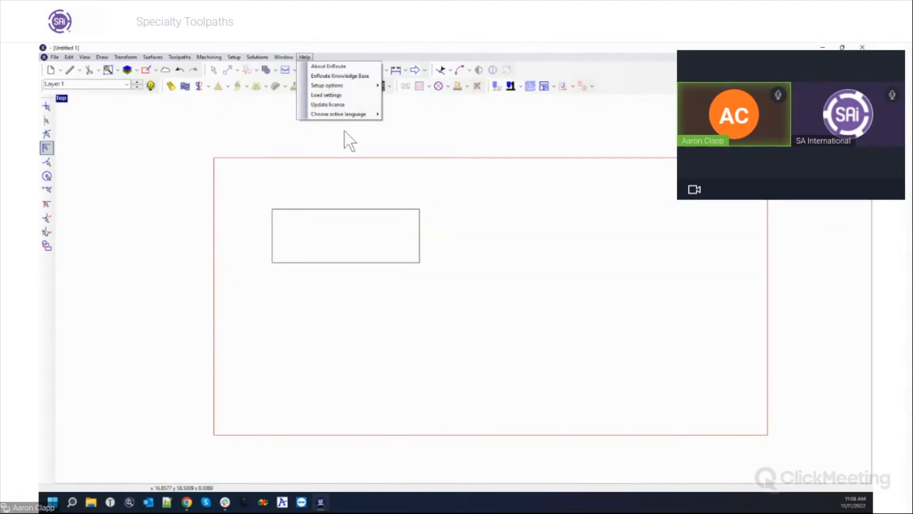
pyautogui.click(368, 190)
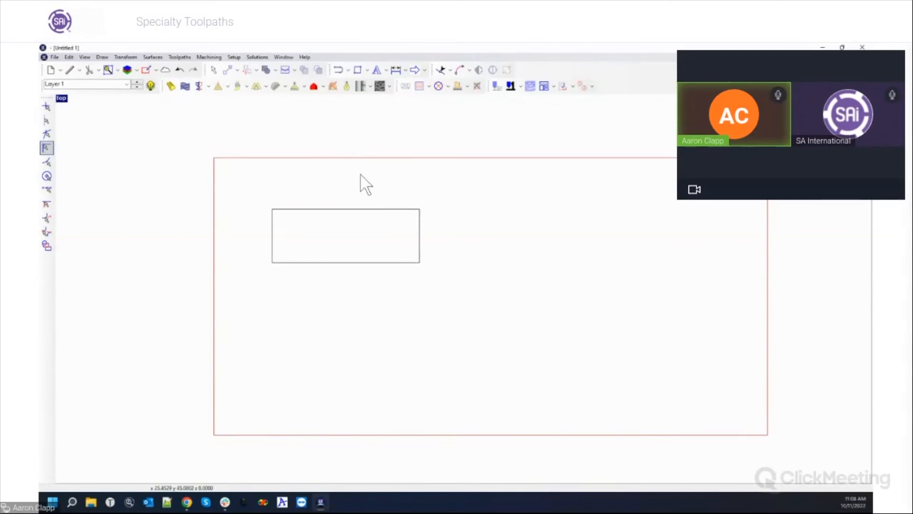
pyautogui.click(305, 58)
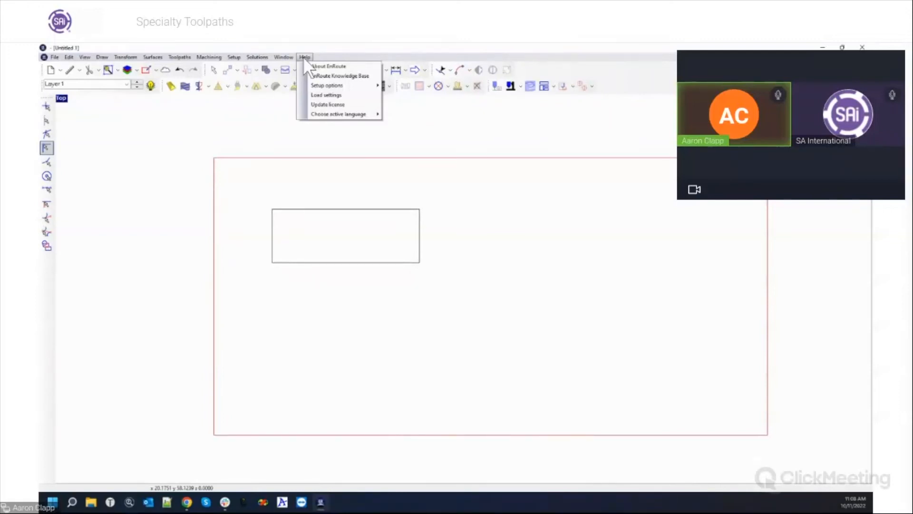
# Load settings from the previous installation's EnRoute5_1 folder.
pyautogui.click(325, 95)
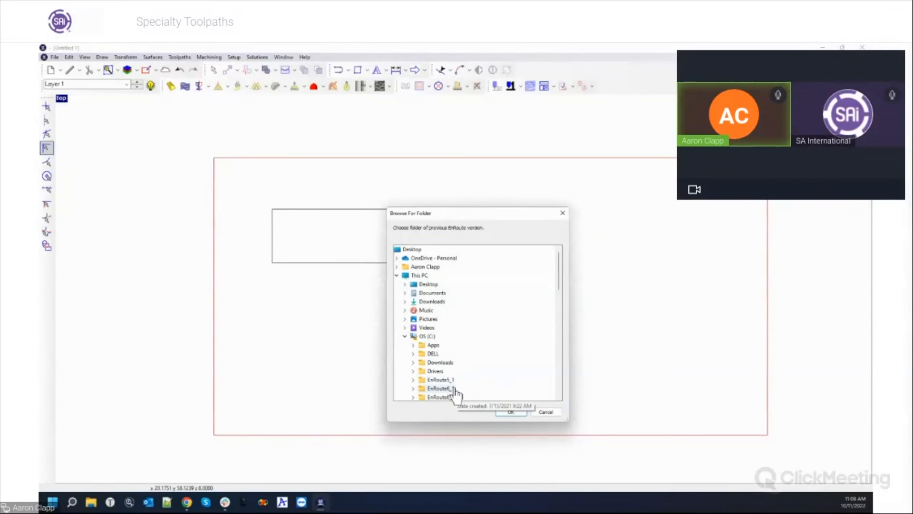
pyautogui.scroll(-1, 455, 383)
pyautogui.scroll(1, 456, 378)
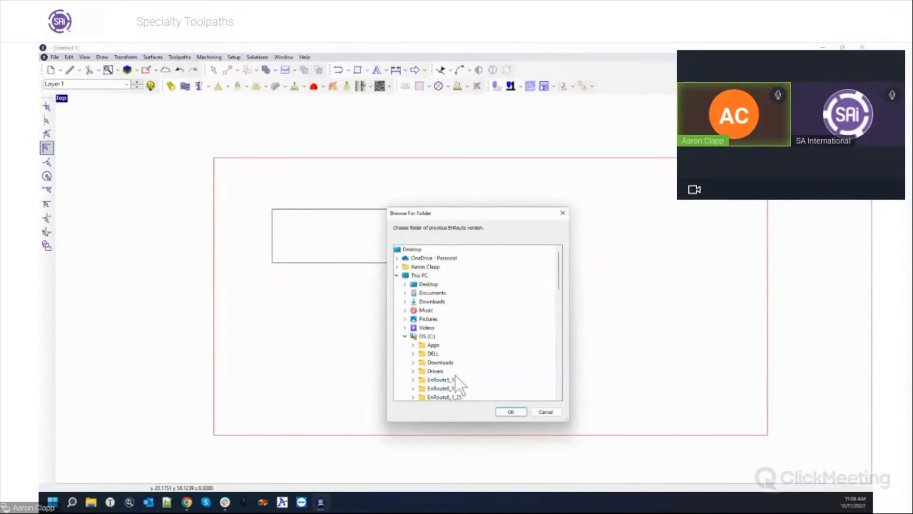
pyautogui.doubleClick(453, 379)
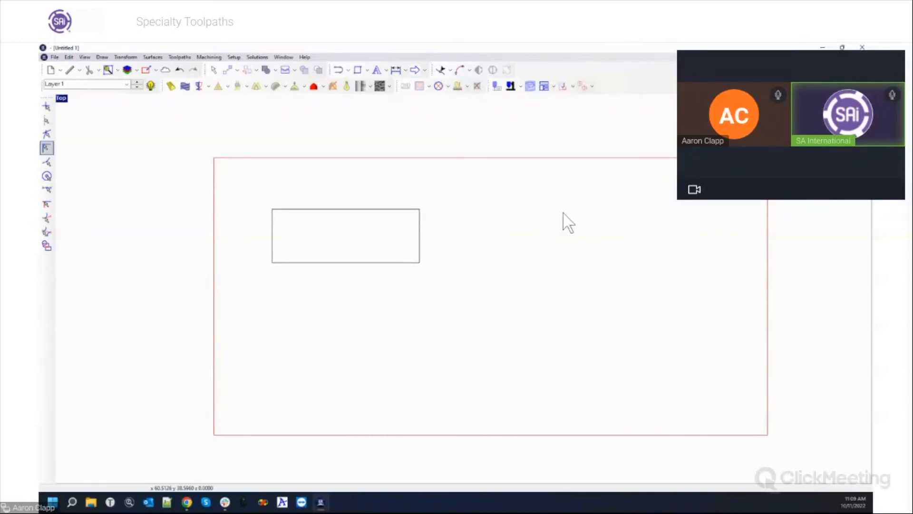
# Select and then deselect the wide rectangle inside the plate outline.
pyautogui.moveTo(213, 171); pyautogui.dragTo(467, 294)
pyautogui.click(452, 258)
pyautogui.scroll(-3, 451, 259)
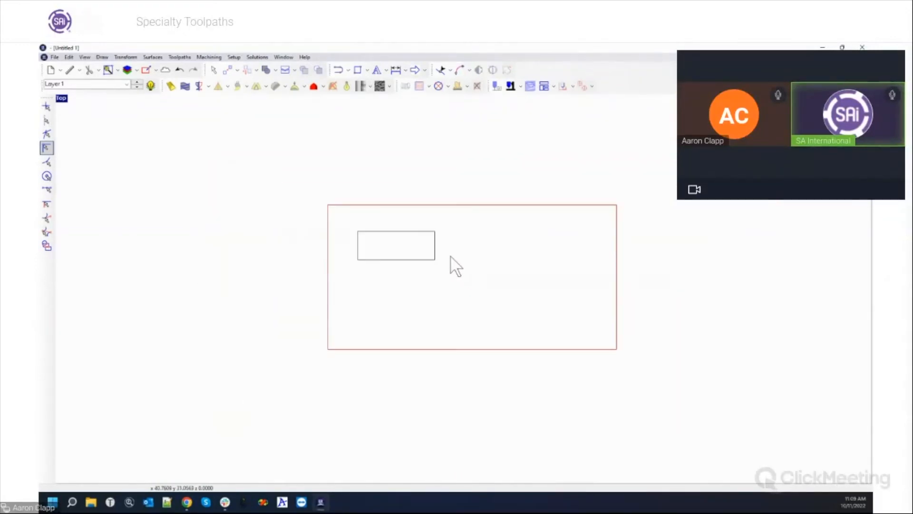
pyautogui.scroll(4, 449, 257)
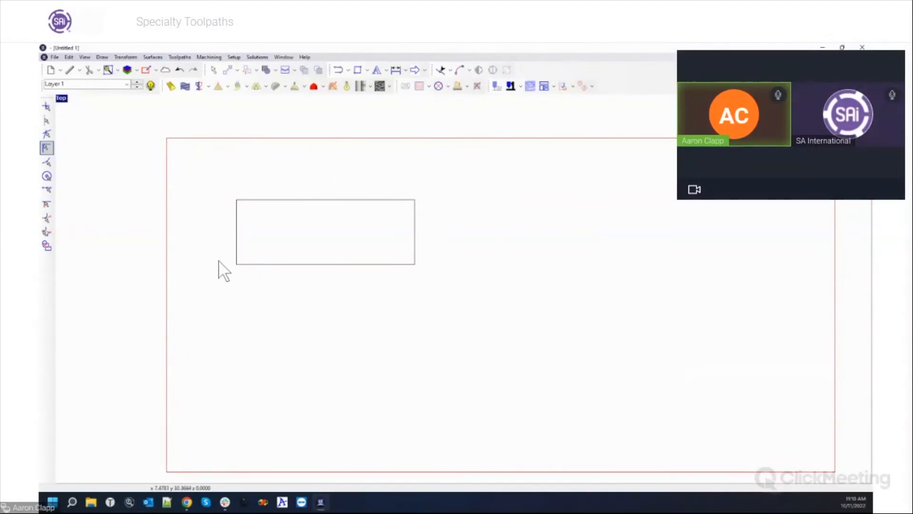
pyautogui.click(237, 264)
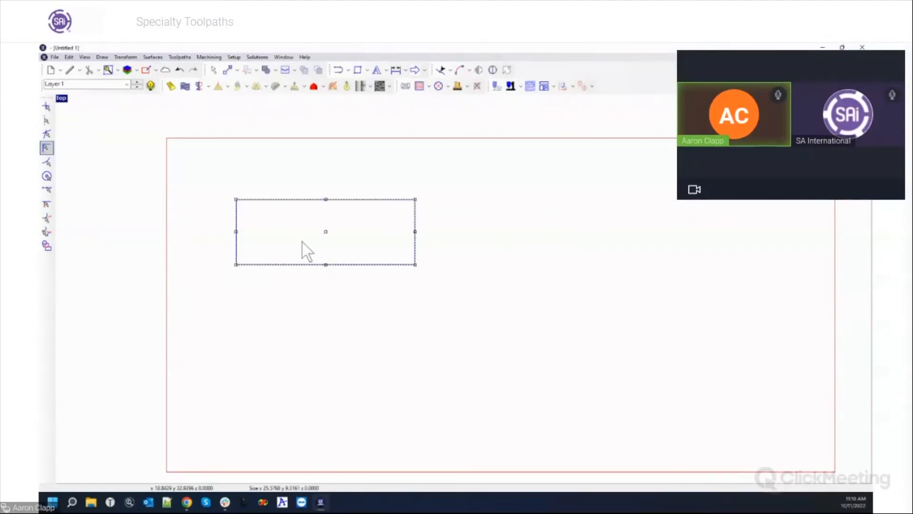
pyautogui.moveTo(416, 266); pyautogui.dragTo(544, 353)
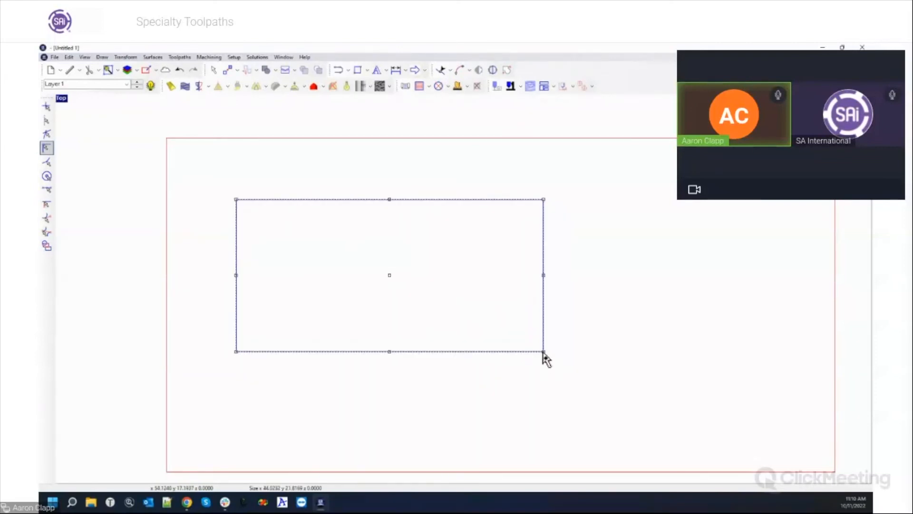
pyautogui.moveTo(543, 353); pyautogui.dragTo(471, 309)
pyautogui.click(547, 331)
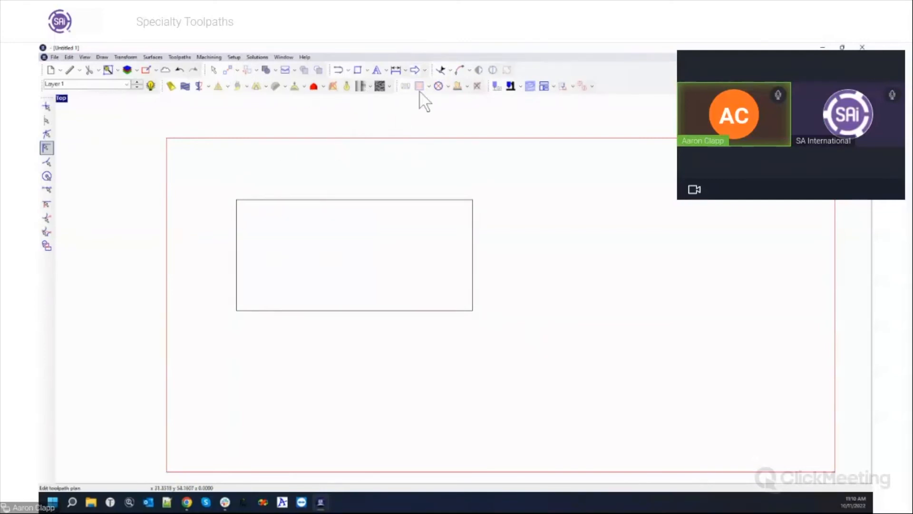
pyautogui.hotkey('ctrl', 'z')
pyautogui.hotkey('ctrl', 'z')
# Undo twice to restore the pink pocket fill toolpath, then select the rectangle outline.
pyautogui.click(570, 303)
pyautogui.hotkey('ctrl', 'z')
pyautogui.hotkey('ctrl', 'z')
pyautogui.hotkey('ctrl', 'z')
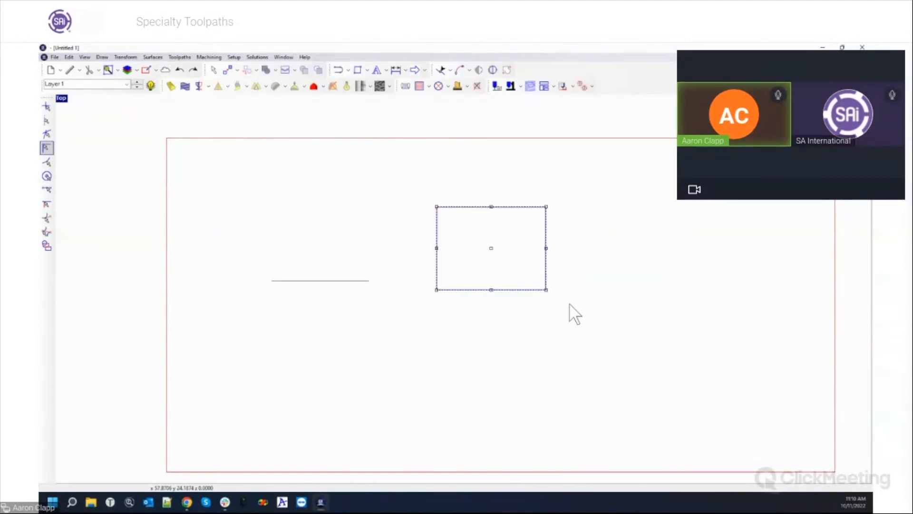
pyautogui.hotkey('ctrl', 'z')
pyautogui.hotkey('ctrl', 'z')
pyautogui.hotkey('ctrl', 'z')
pyautogui.hotkey('ctrl', 'z')
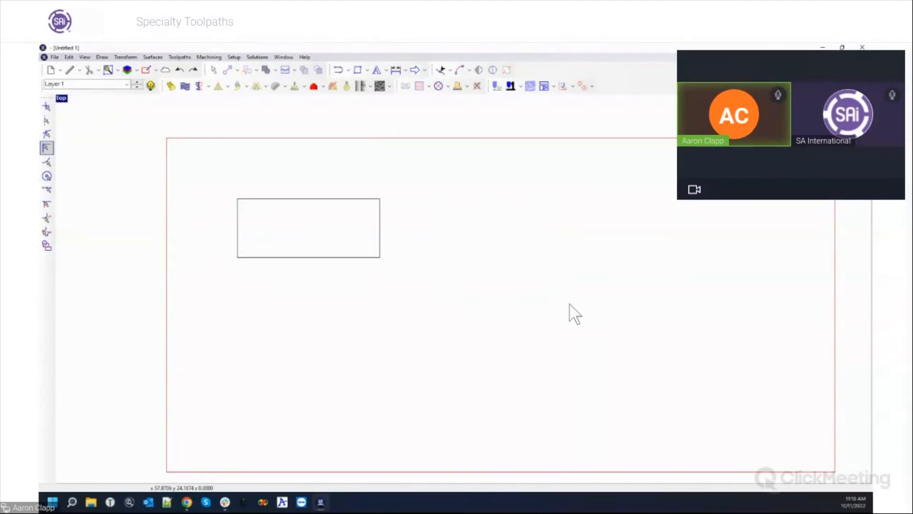
pyautogui.click(214, 56)
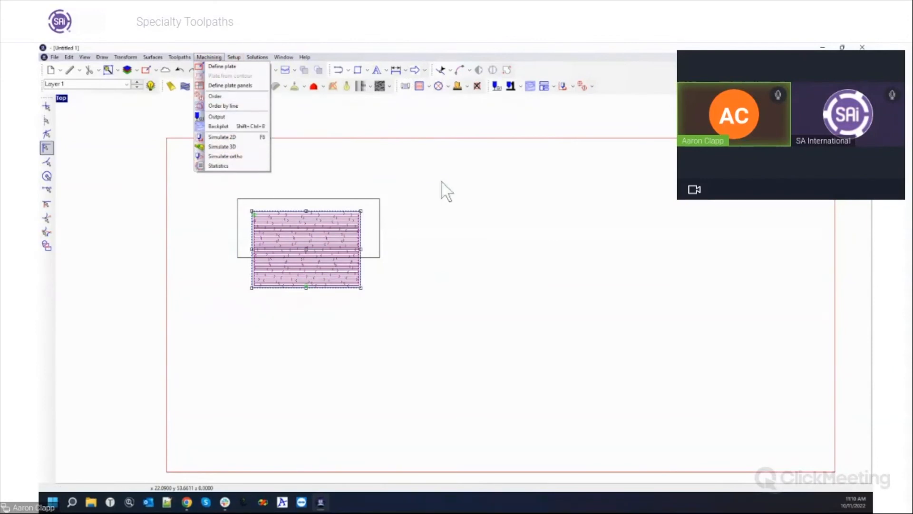
pyautogui.click(380, 209)
pyautogui.click(209, 56)
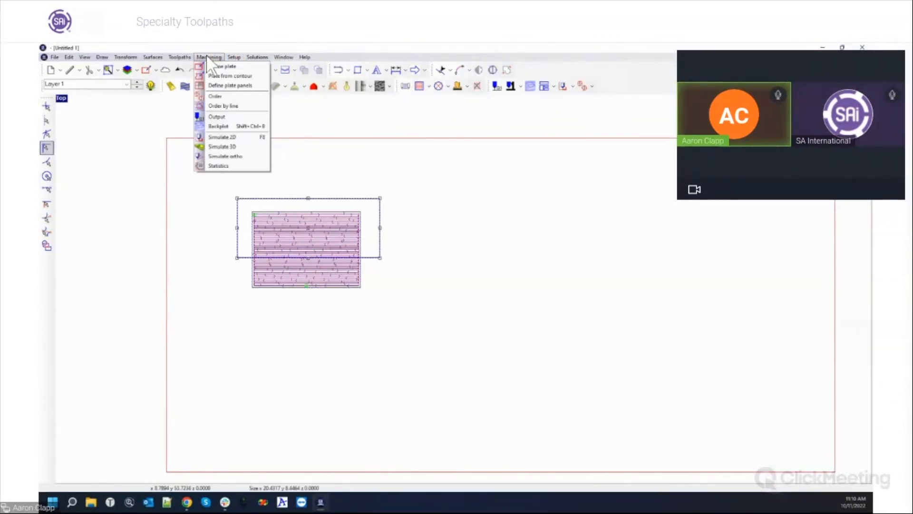
# Play a 3D simulation without the selected-contours mask at 23 dpi resolution.
pyautogui.click(226, 146)
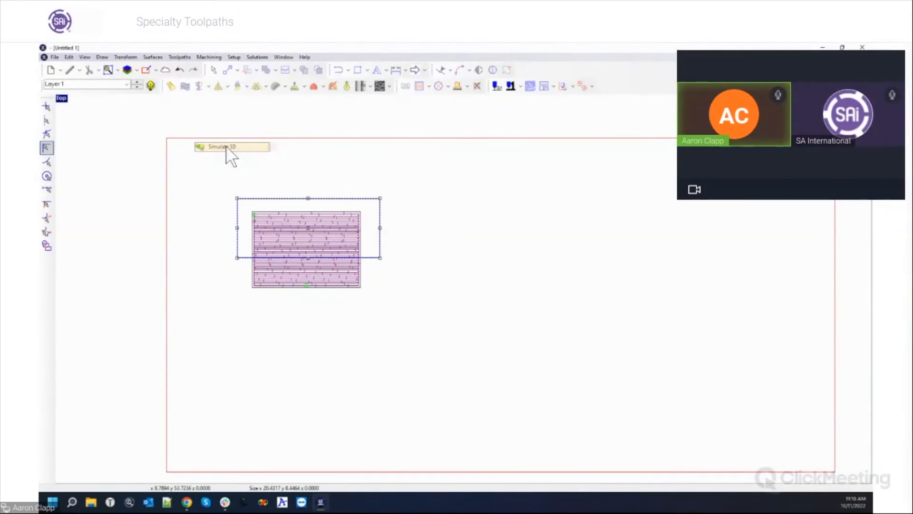
pyautogui.click(449, 310)
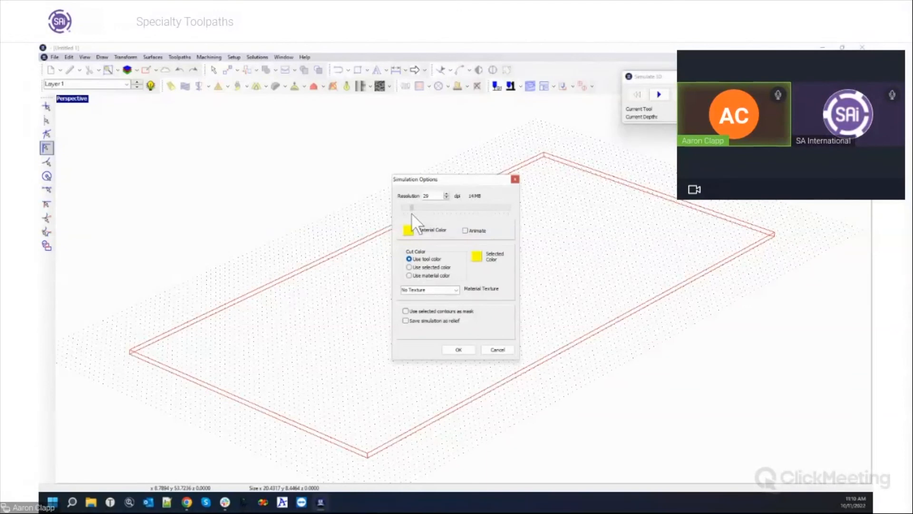
pyautogui.moveTo(412, 213); pyautogui.dragTo(412, 214)
pyautogui.click(447, 349)
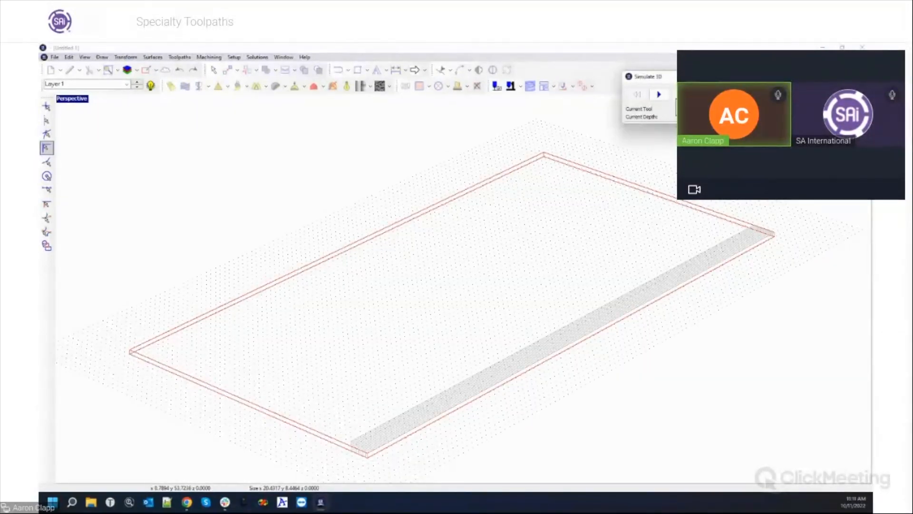
pyautogui.click(662, 96)
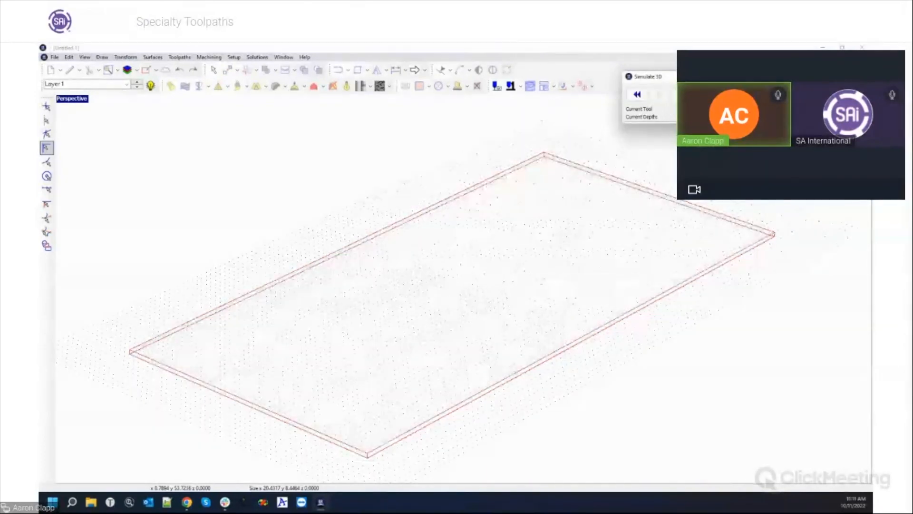
# Pan around the simulated plate, then cancel the simulation options to clear the cut.
pyautogui.moveTo(464, 316); pyautogui.dragTo(555, 330, button='middle')
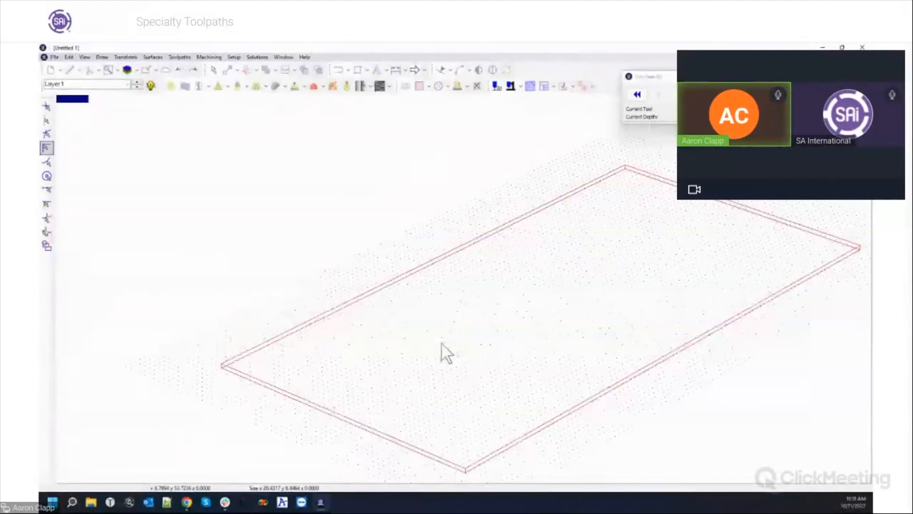
pyautogui.moveTo(445, 341)
pyautogui.mouseDown(button='middle')
pyautogui.moveTo(463, 304)
pyautogui.moveTo(459, 286)
pyautogui.mouseUp(button='middle')
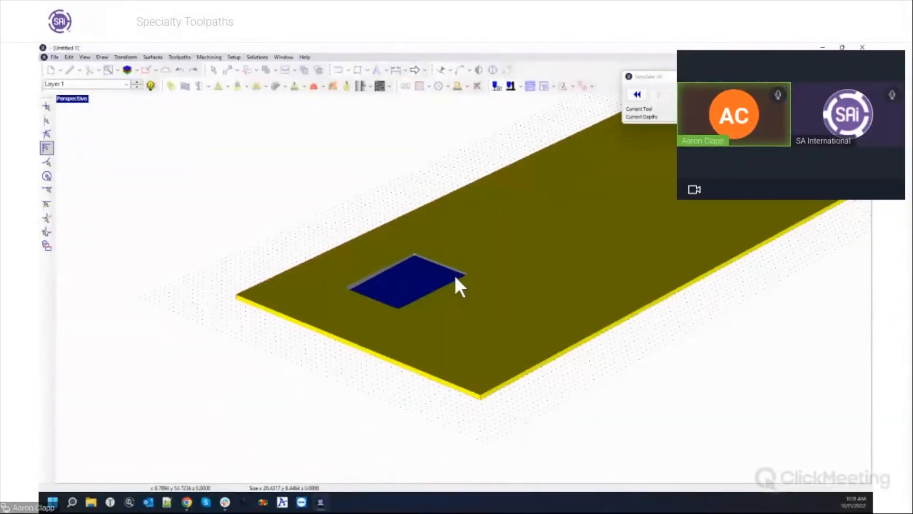
pyautogui.moveTo(517, 247); pyautogui.dragTo(469, 273, button='middle')
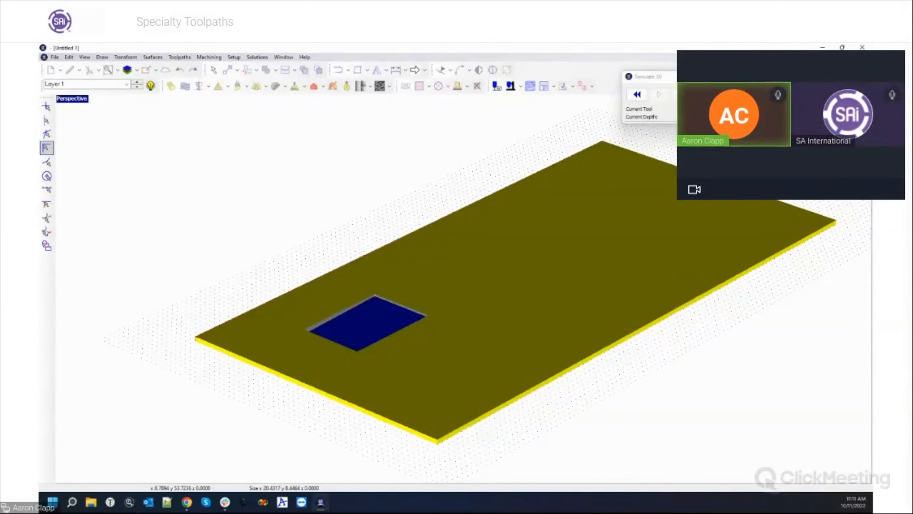
pyautogui.click(725, 94)
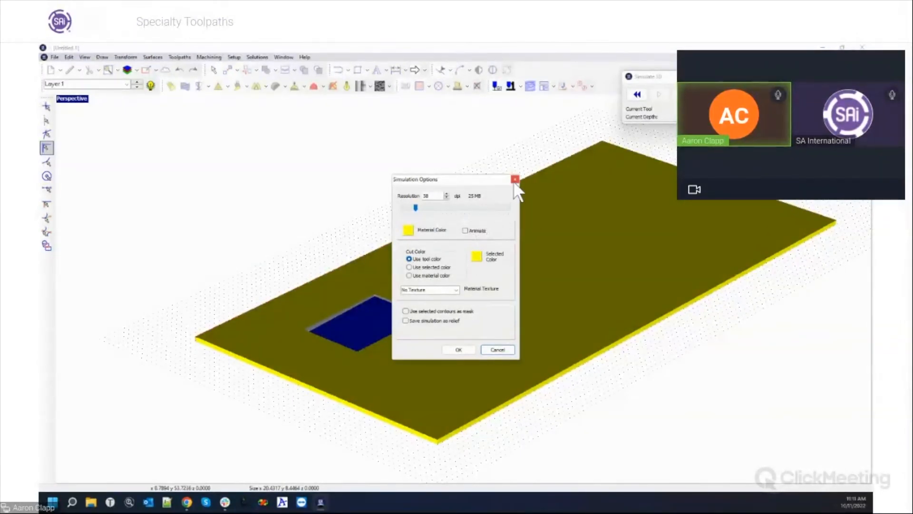
pyautogui.click(496, 350)
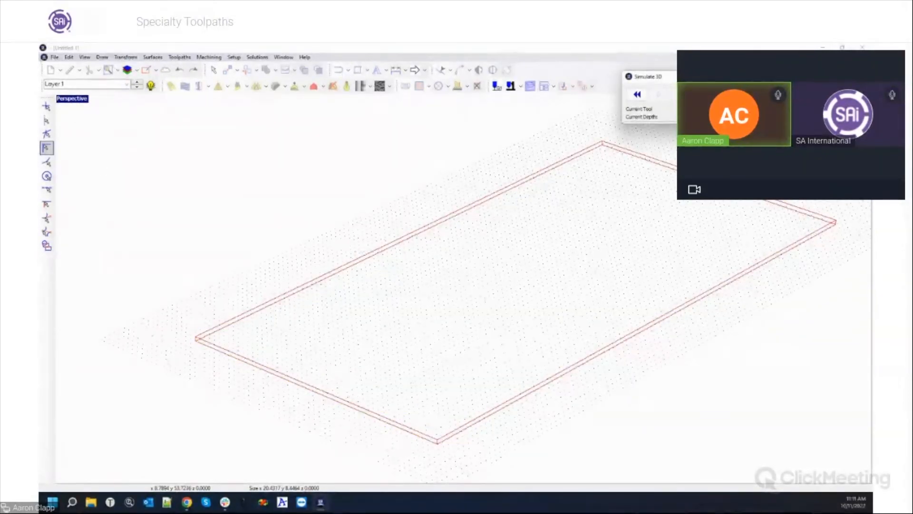
# Restore the four-view layout and shrink the rectangle to a small box over the toolpath's corner.
pyautogui.doubleClick(76, 99)
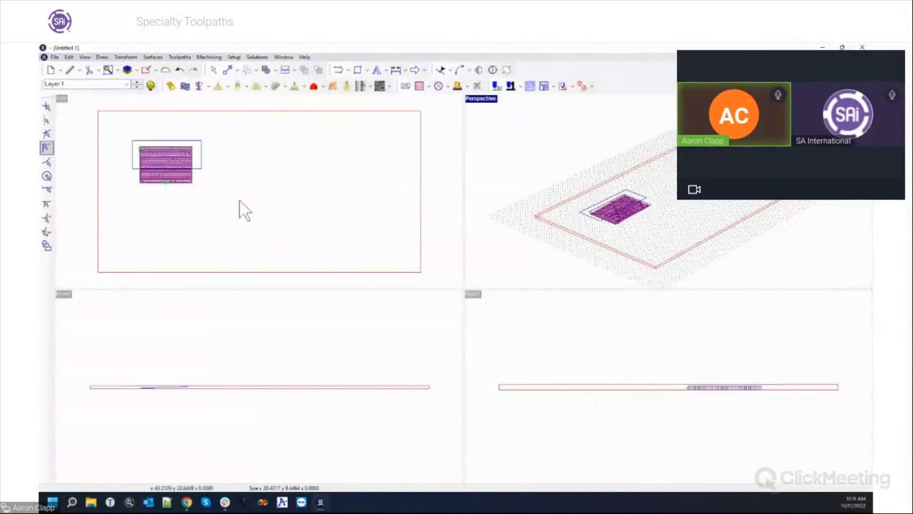
pyautogui.scroll(3, 79, 124)
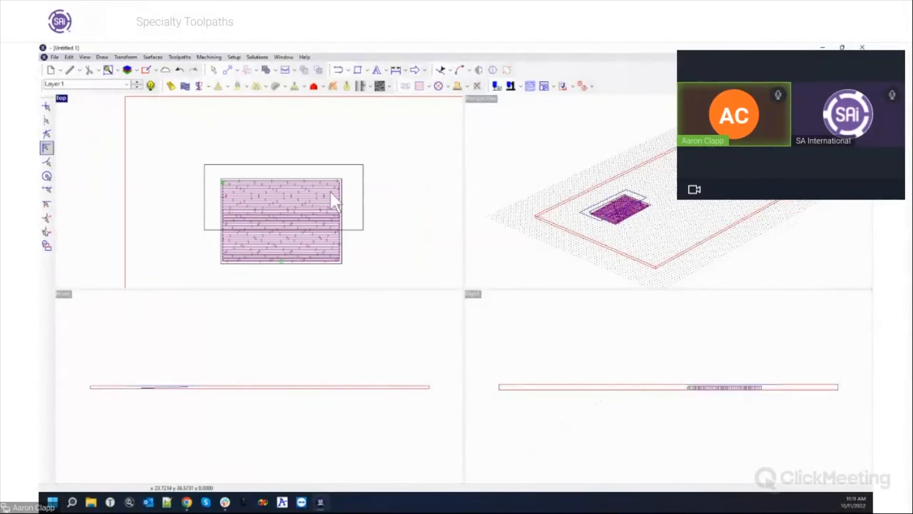
pyautogui.click(363, 230)
pyautogui.moveTo(363, 230); pyautogui.dragTo(235, 199)
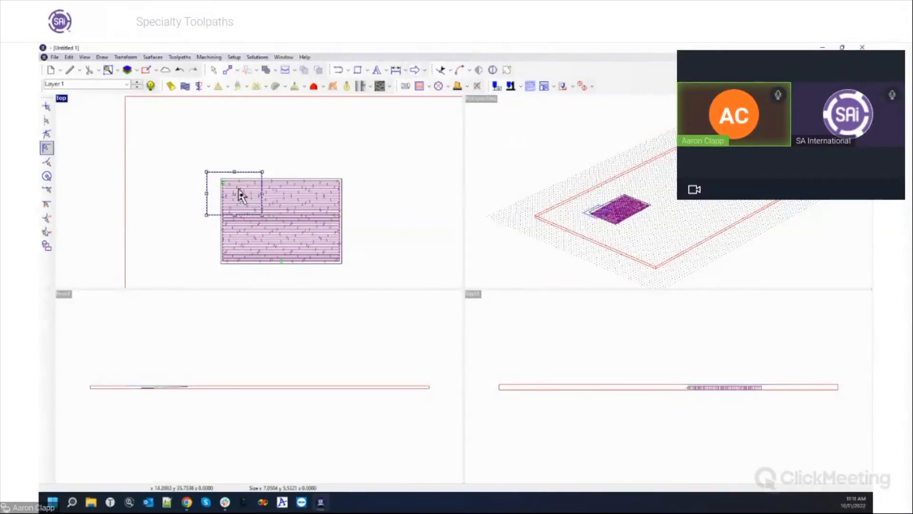
# Launch Simulate 3D again from the Machining menu.
pyautogui.click(233, 57)
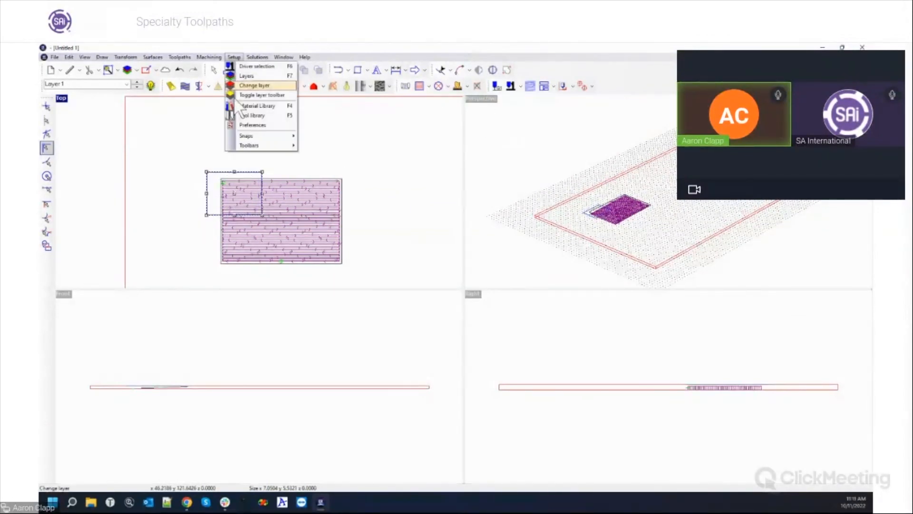
pyautogui.moveTo(203, 59)
pyautogui.click(212, 147)
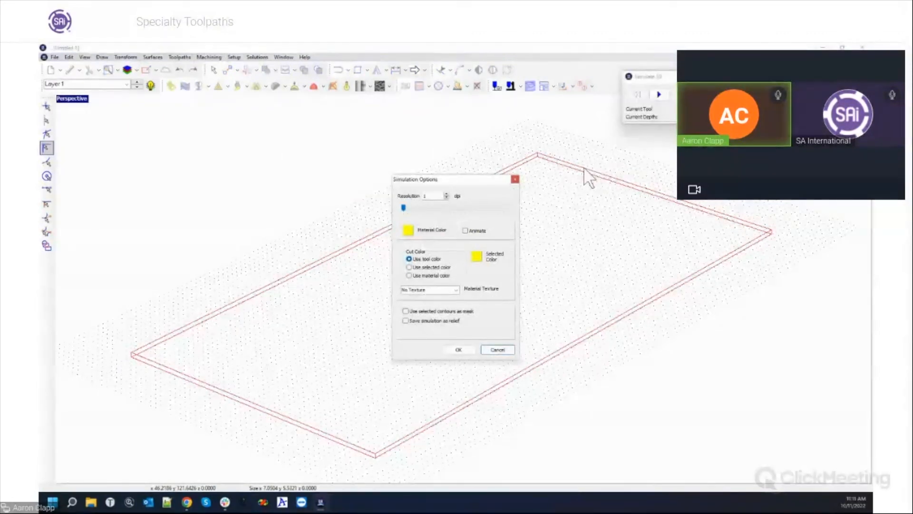
# Play the simulation masked to the selected rectangle at resolution 153.
pyautogui.click(420, 310)
pyautogui.moveTo(404, 208); pyautogui.dragTo(469, 207)
pyautogui.click(465, 349)
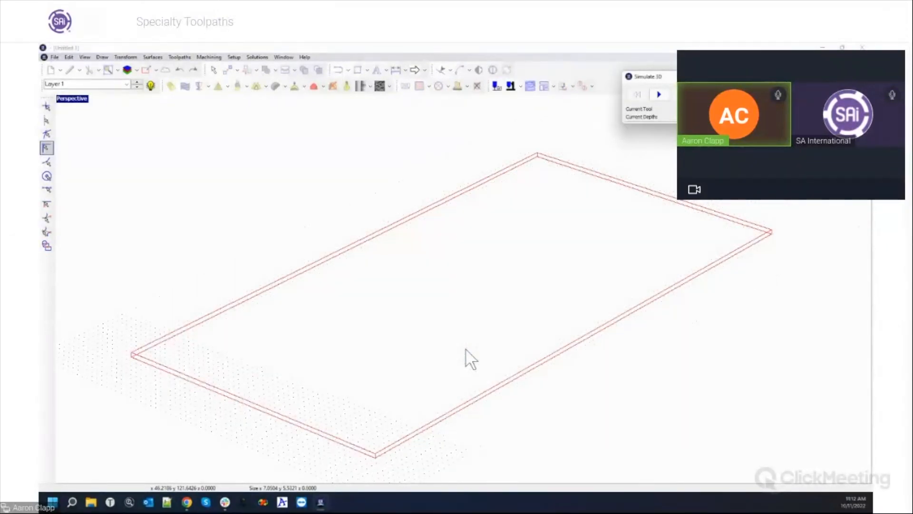
pyautogui.click(659, 94)
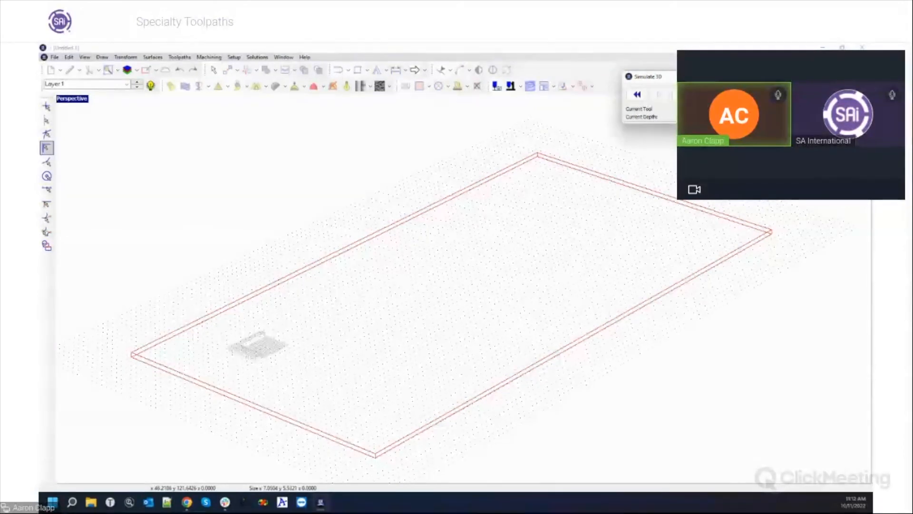
# Zoom and pan to inspect the simulated cut corner, then close Simulate 3D.
pyautogui.scroll(6, 346, 328)
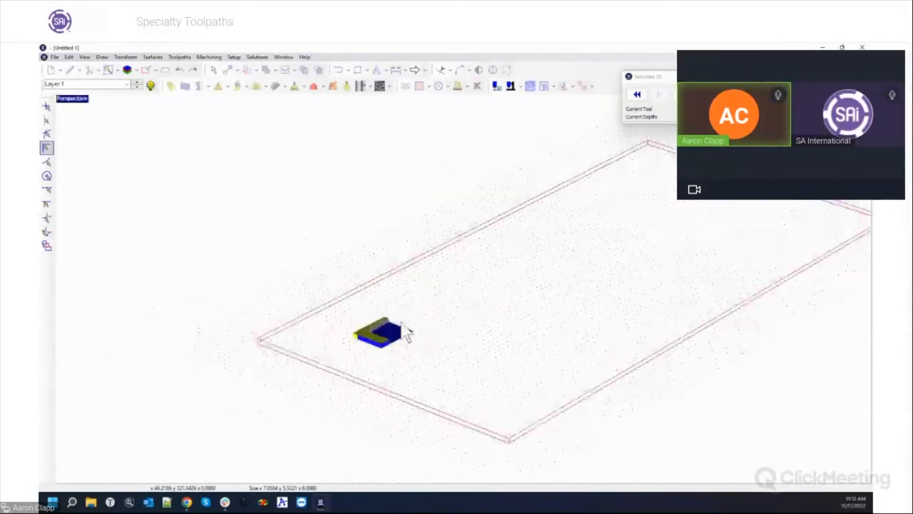
pyautogui.scroll(-6, 401, 312)
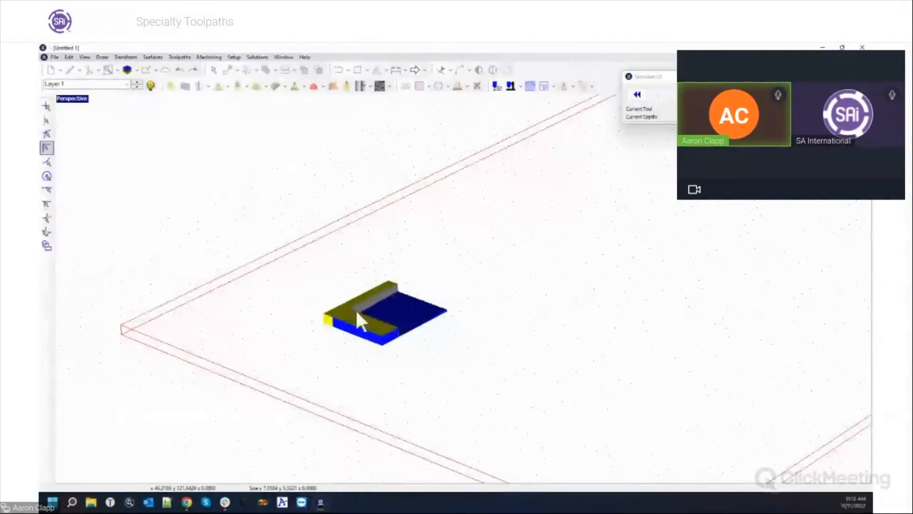
pyautogui.moveTo(454, 338); pyautogui.dragTo(404, 304, button='middle')
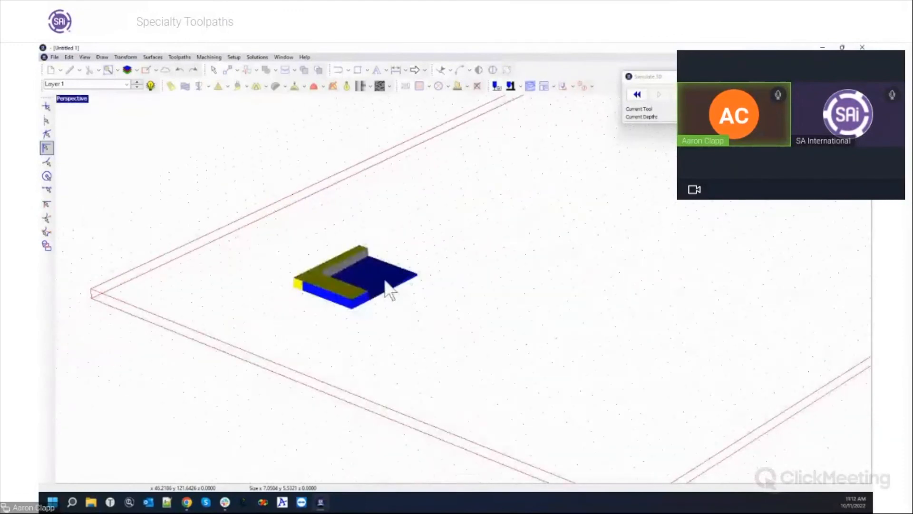
pyautogui.click(779, 77)
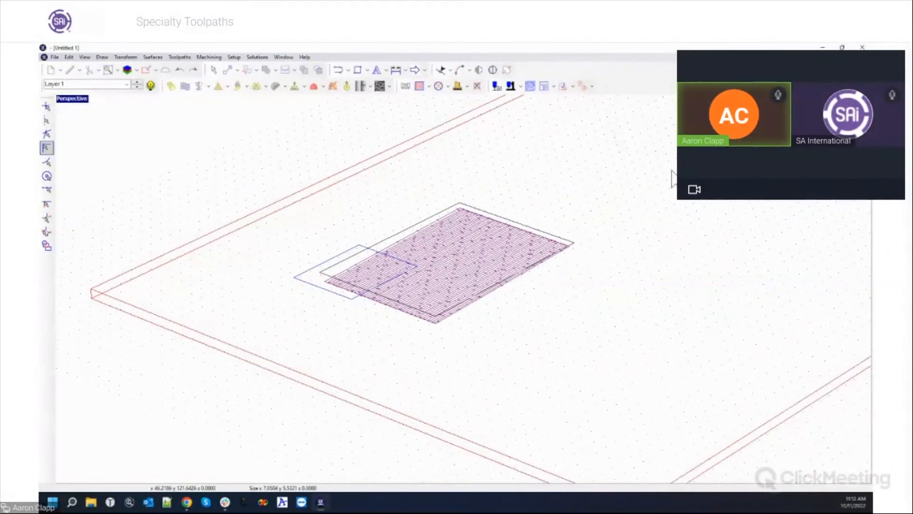
# Maximize the Top view and drag the small rectangle's corner outward around the whole toolpath.
pyautogui.doubleClick(76, 99)
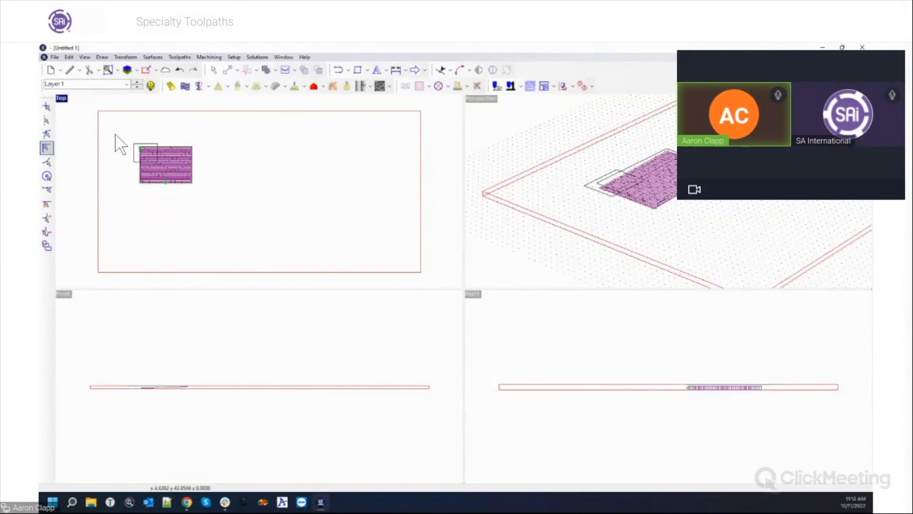
pyautogui.doubleClick(62, 99)
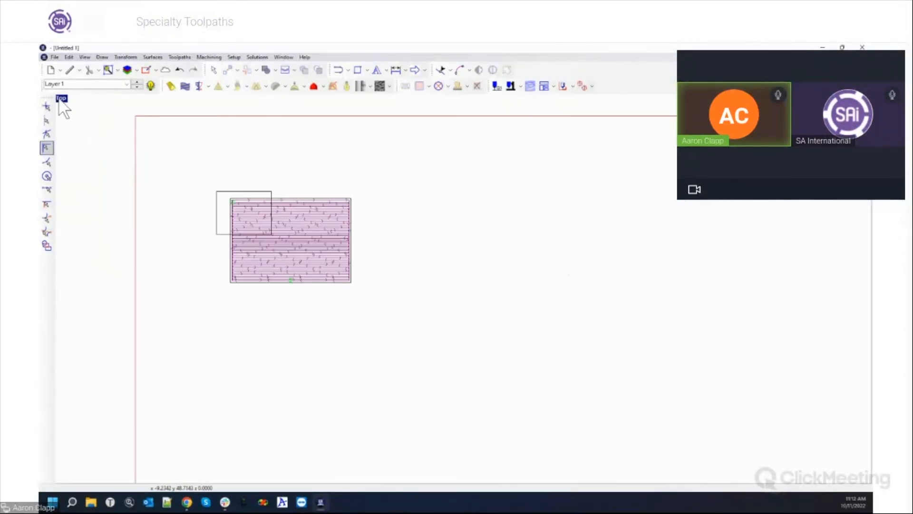
pyautogui.scroll(3, 195, 190)
pyautogui.click(239, 193)
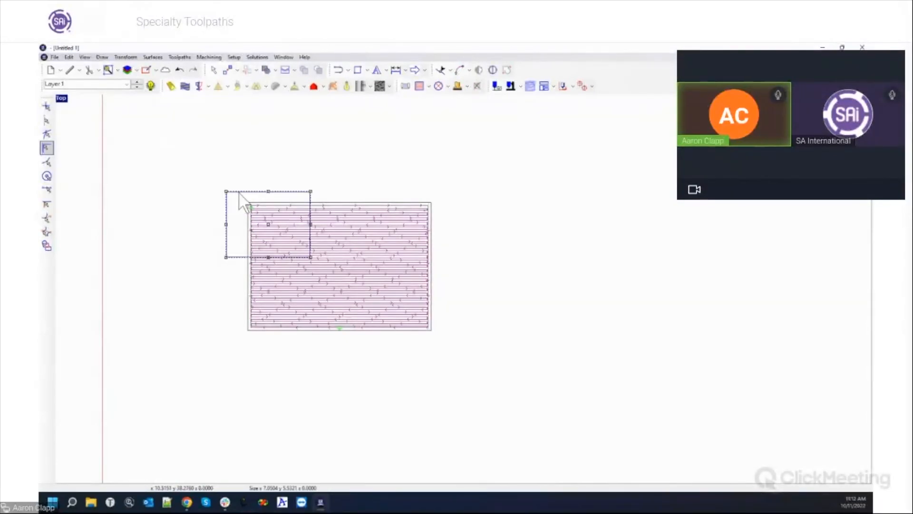
pyautogui.moveTo(310, 257); pyautogui.dragTo(464, 341)
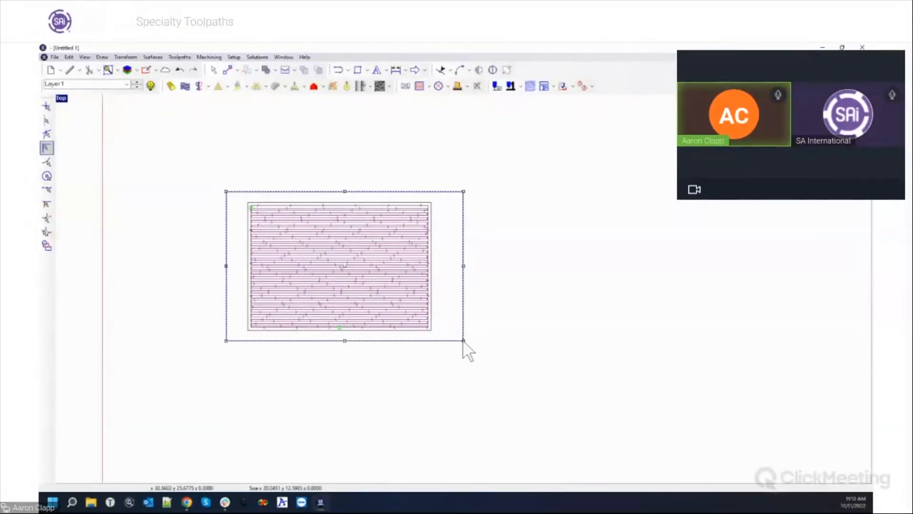